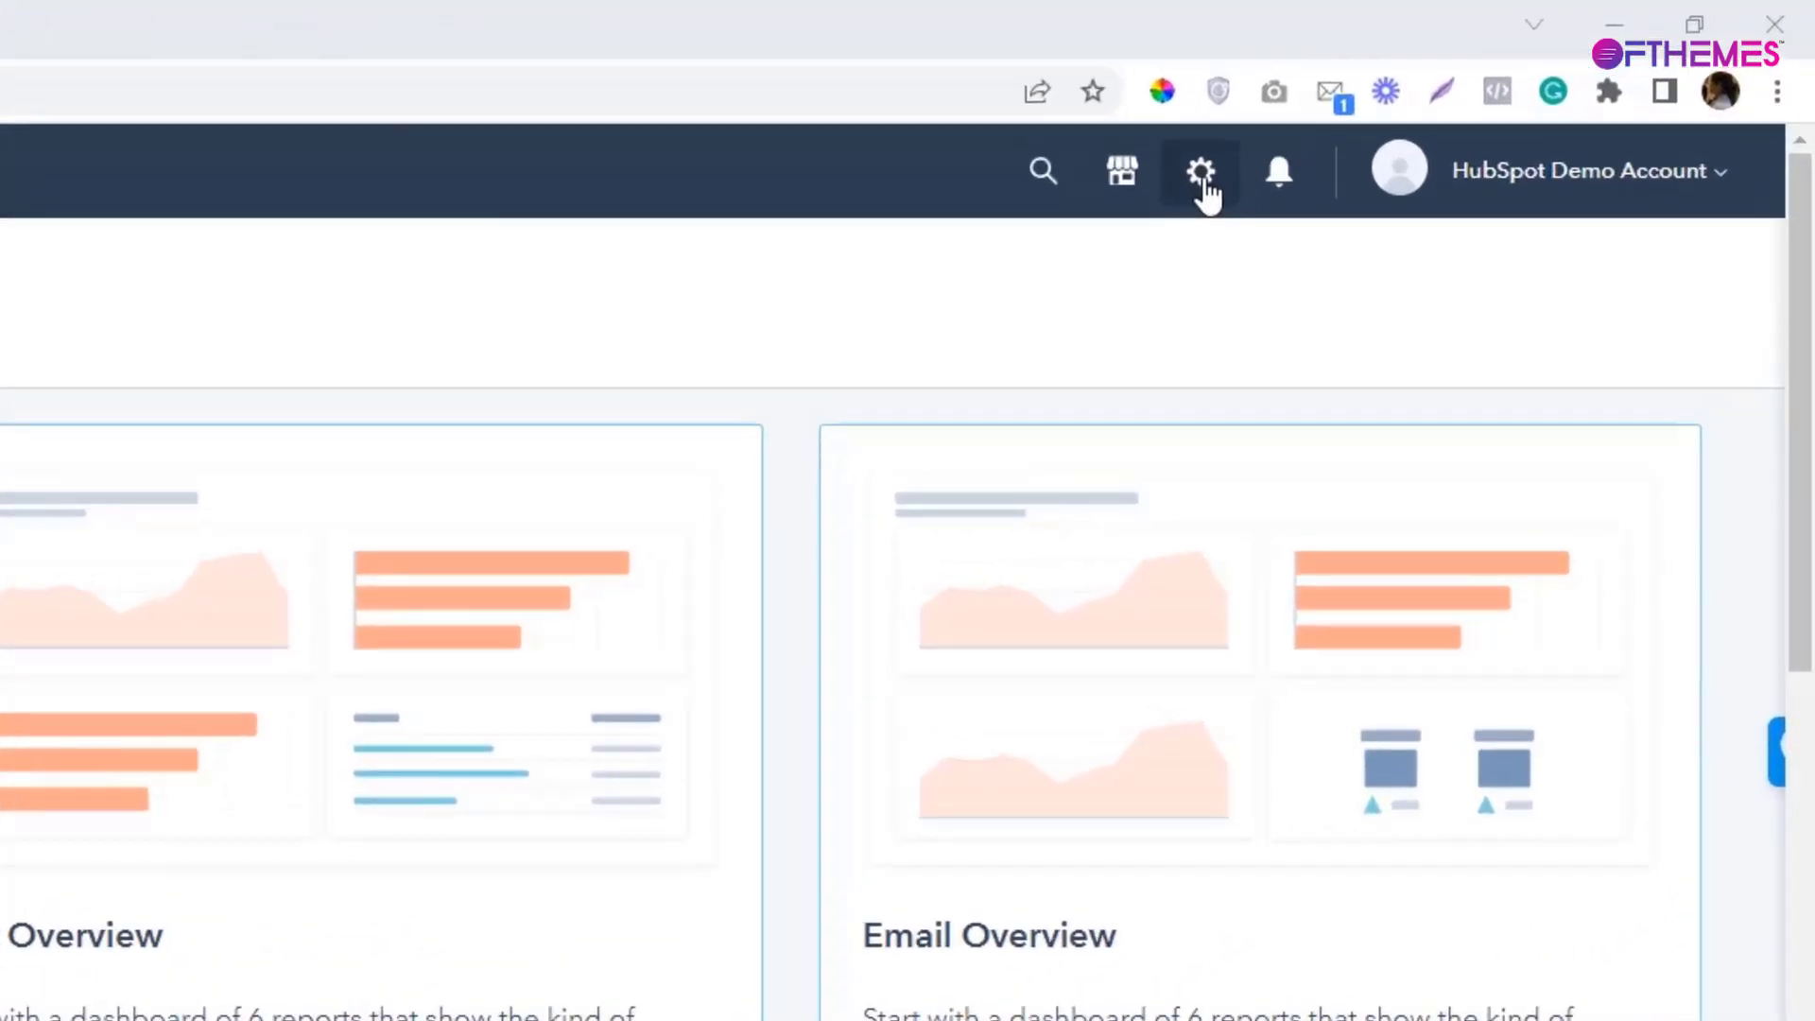
From the account settings, go to Website > Domains & URLs.
left_click(1202, 176)
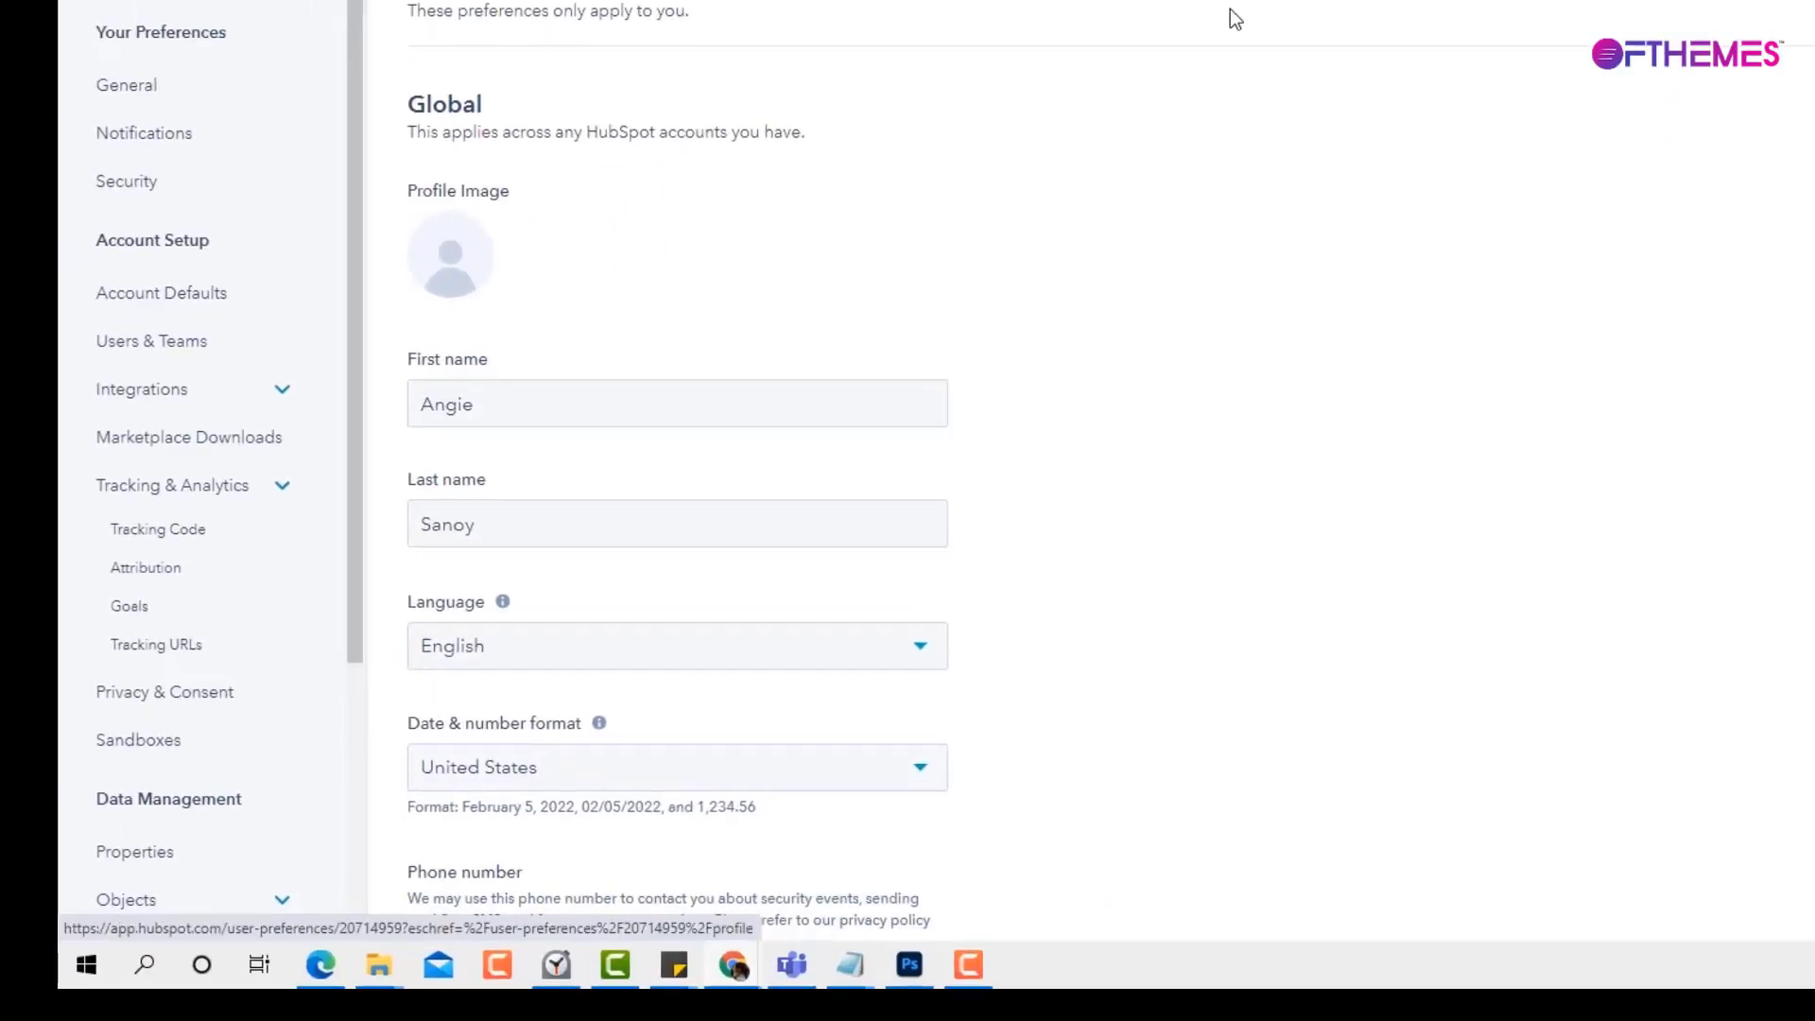
scroll(251, 402, "down", 2)
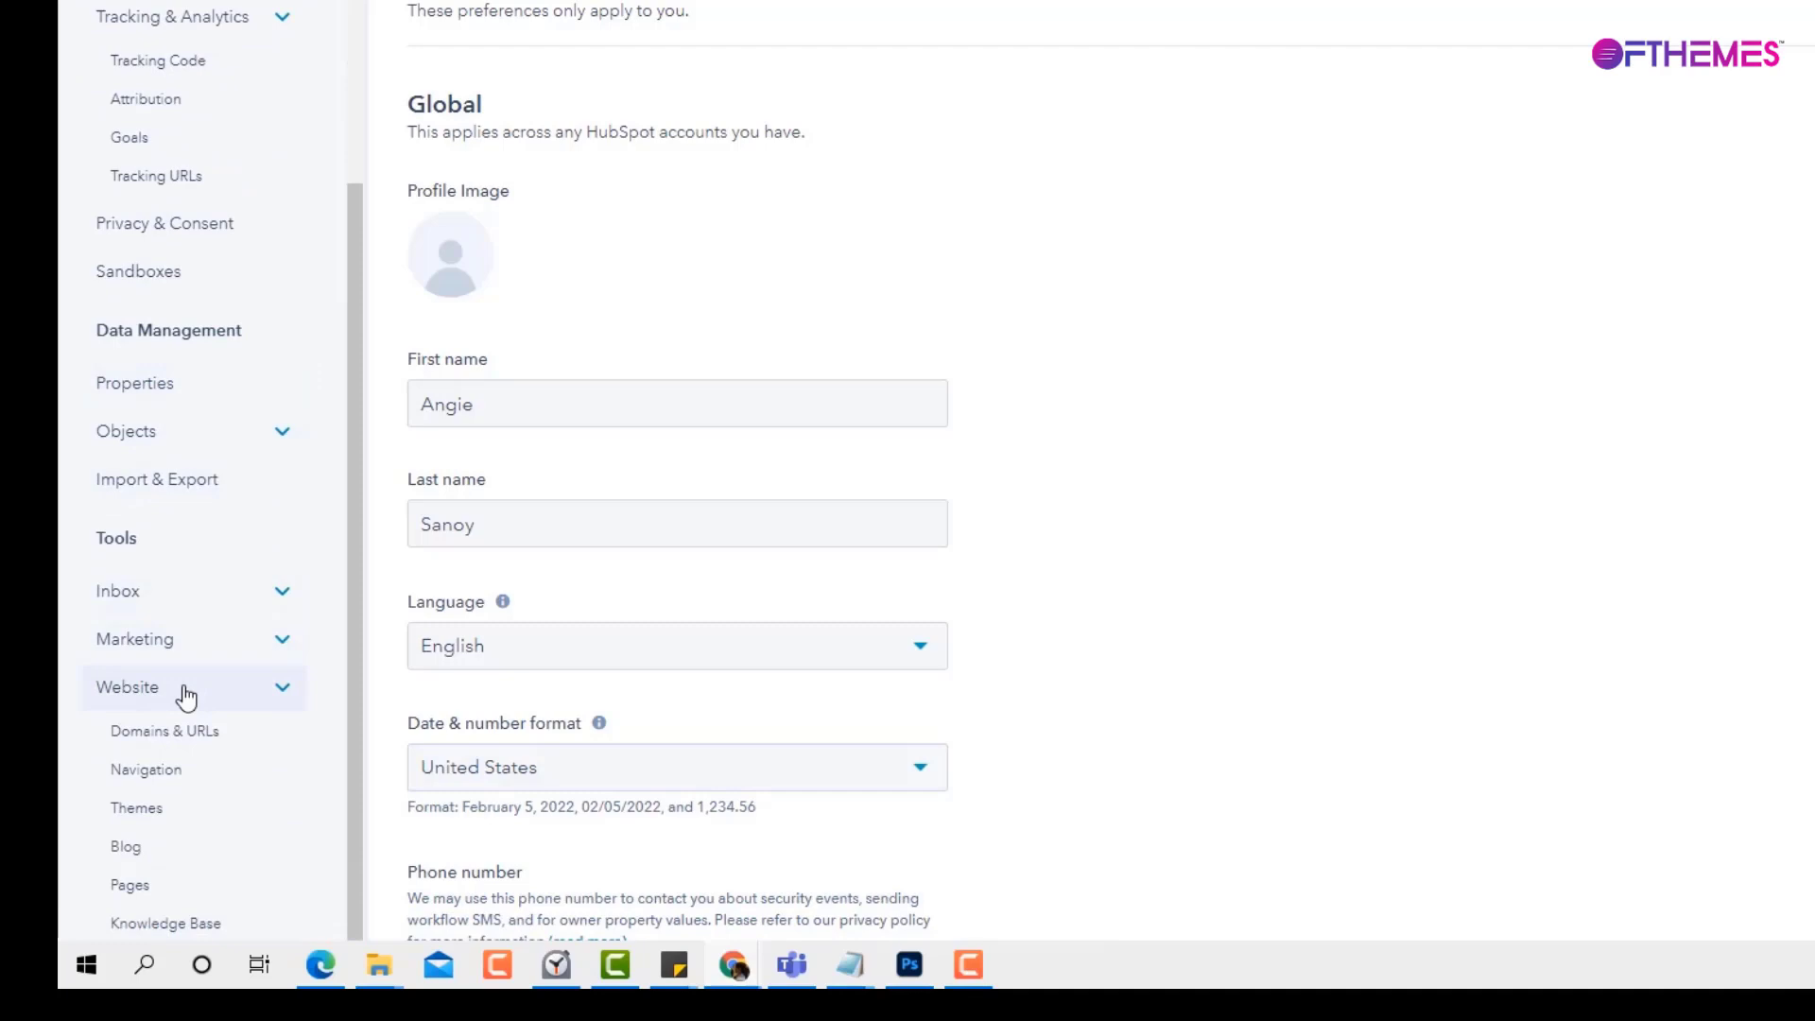
scroll(186, 697, "up", 2)
scroll(208, 737, "down", 6)
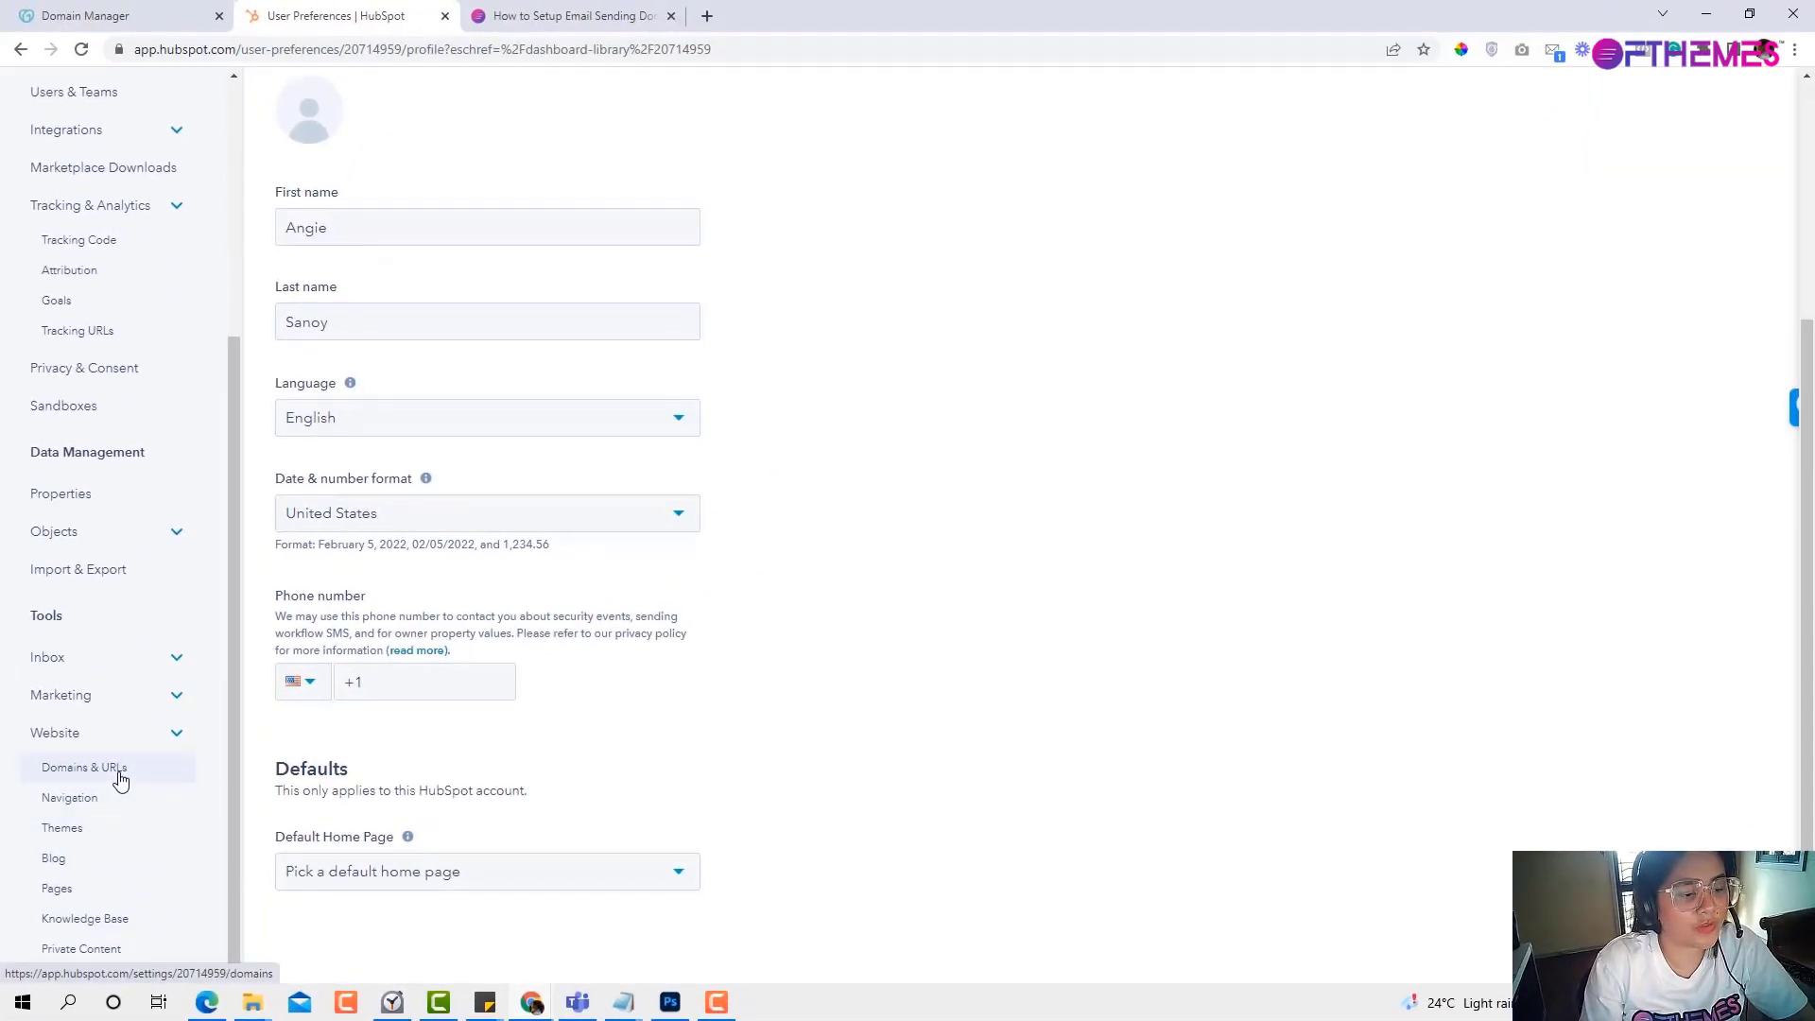
left_click(120, 777)
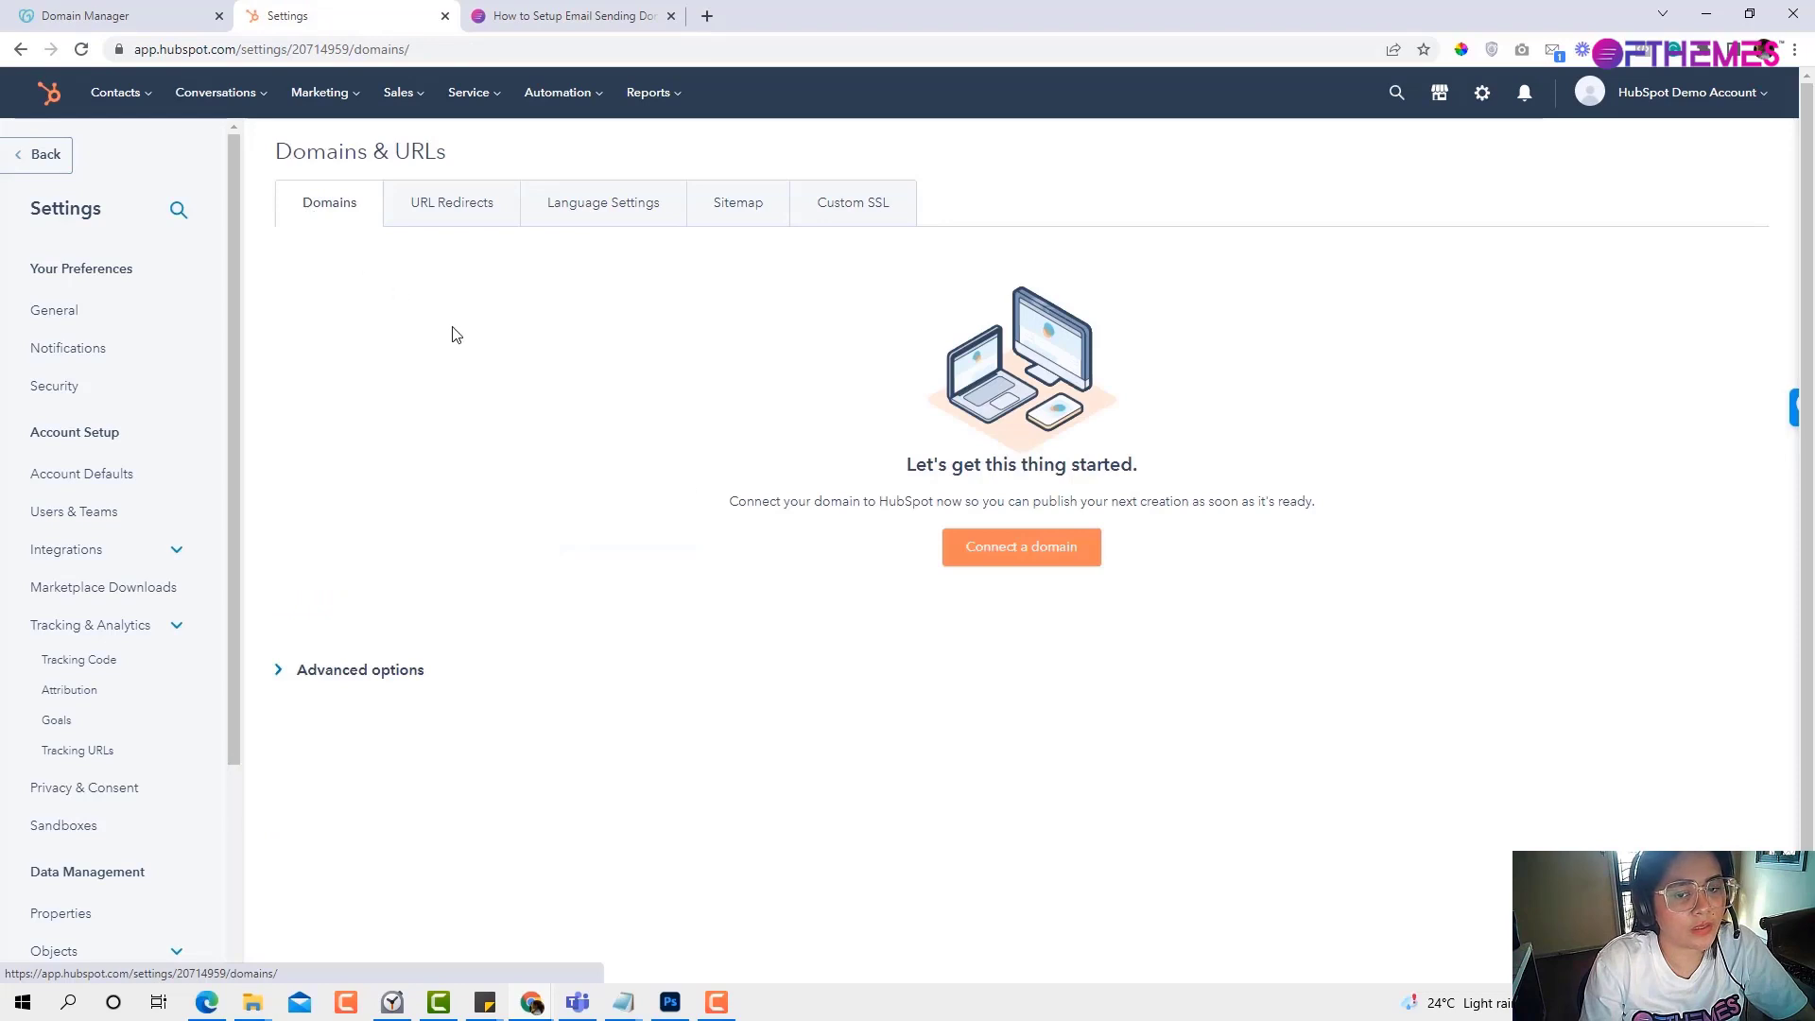
Choose Connect a domain, pick the Email Sending option and continue.
left_click(987, 548)
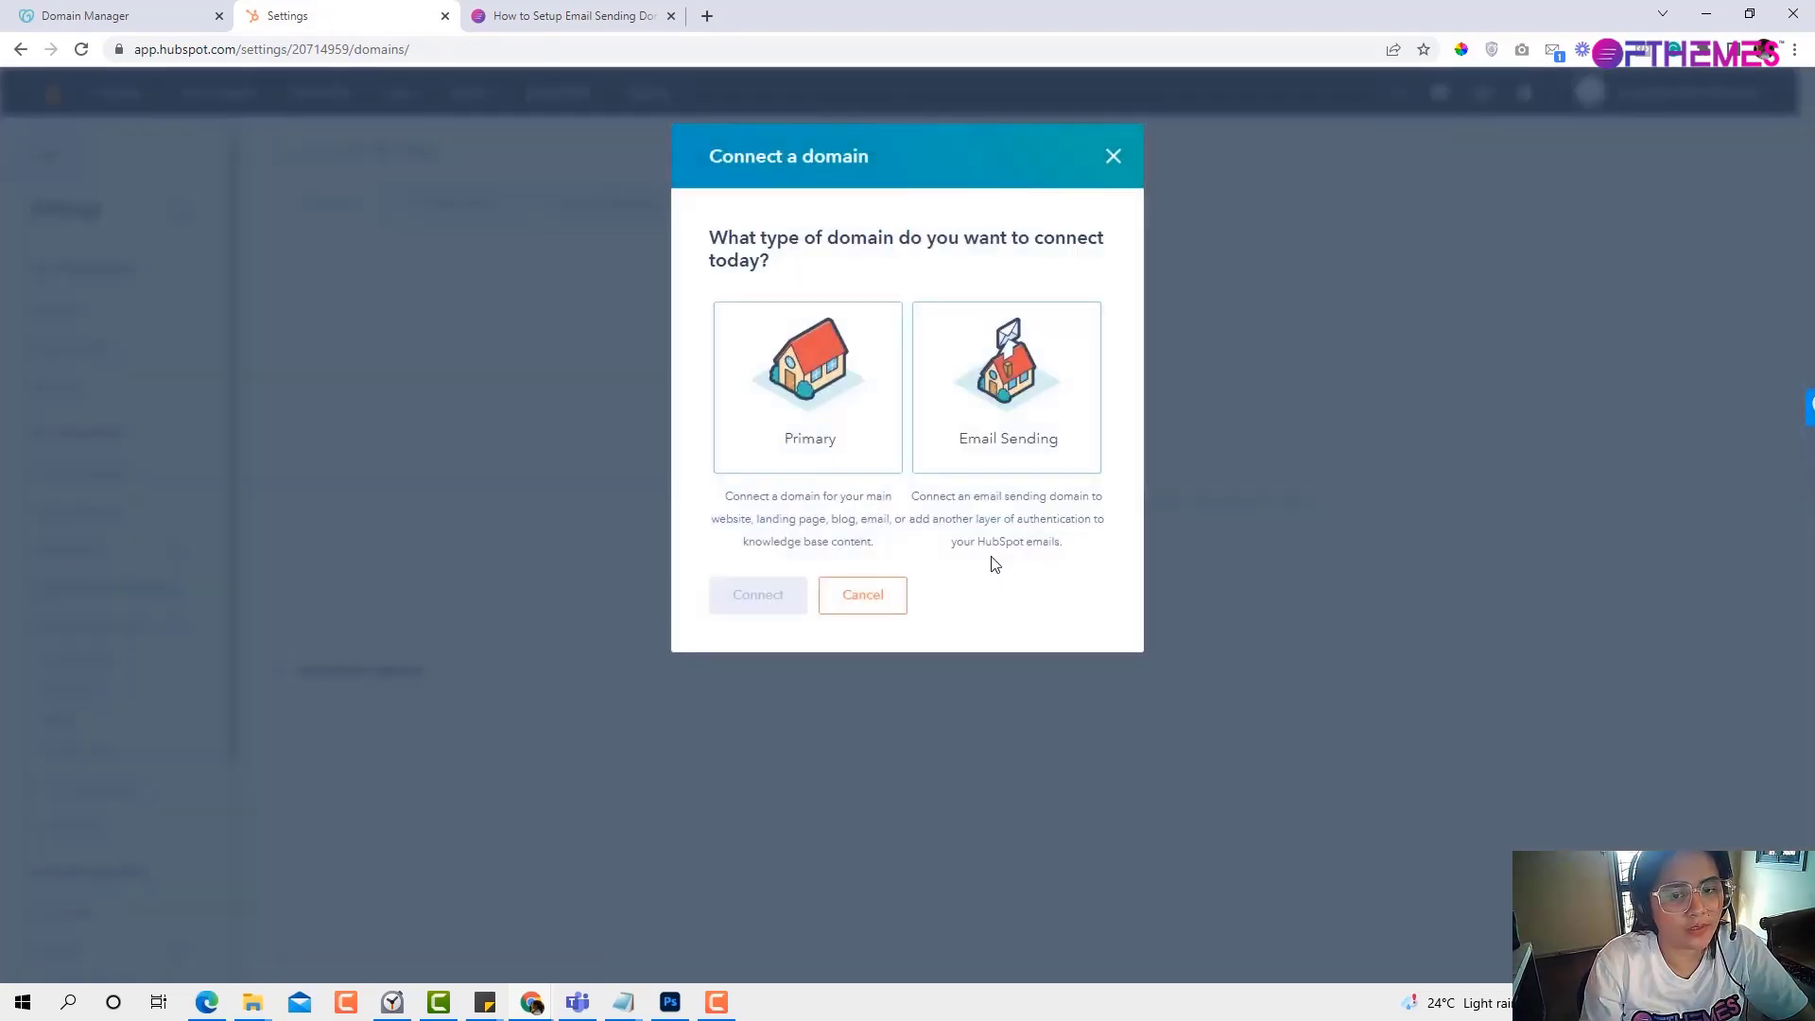
left_click(1074, 376)
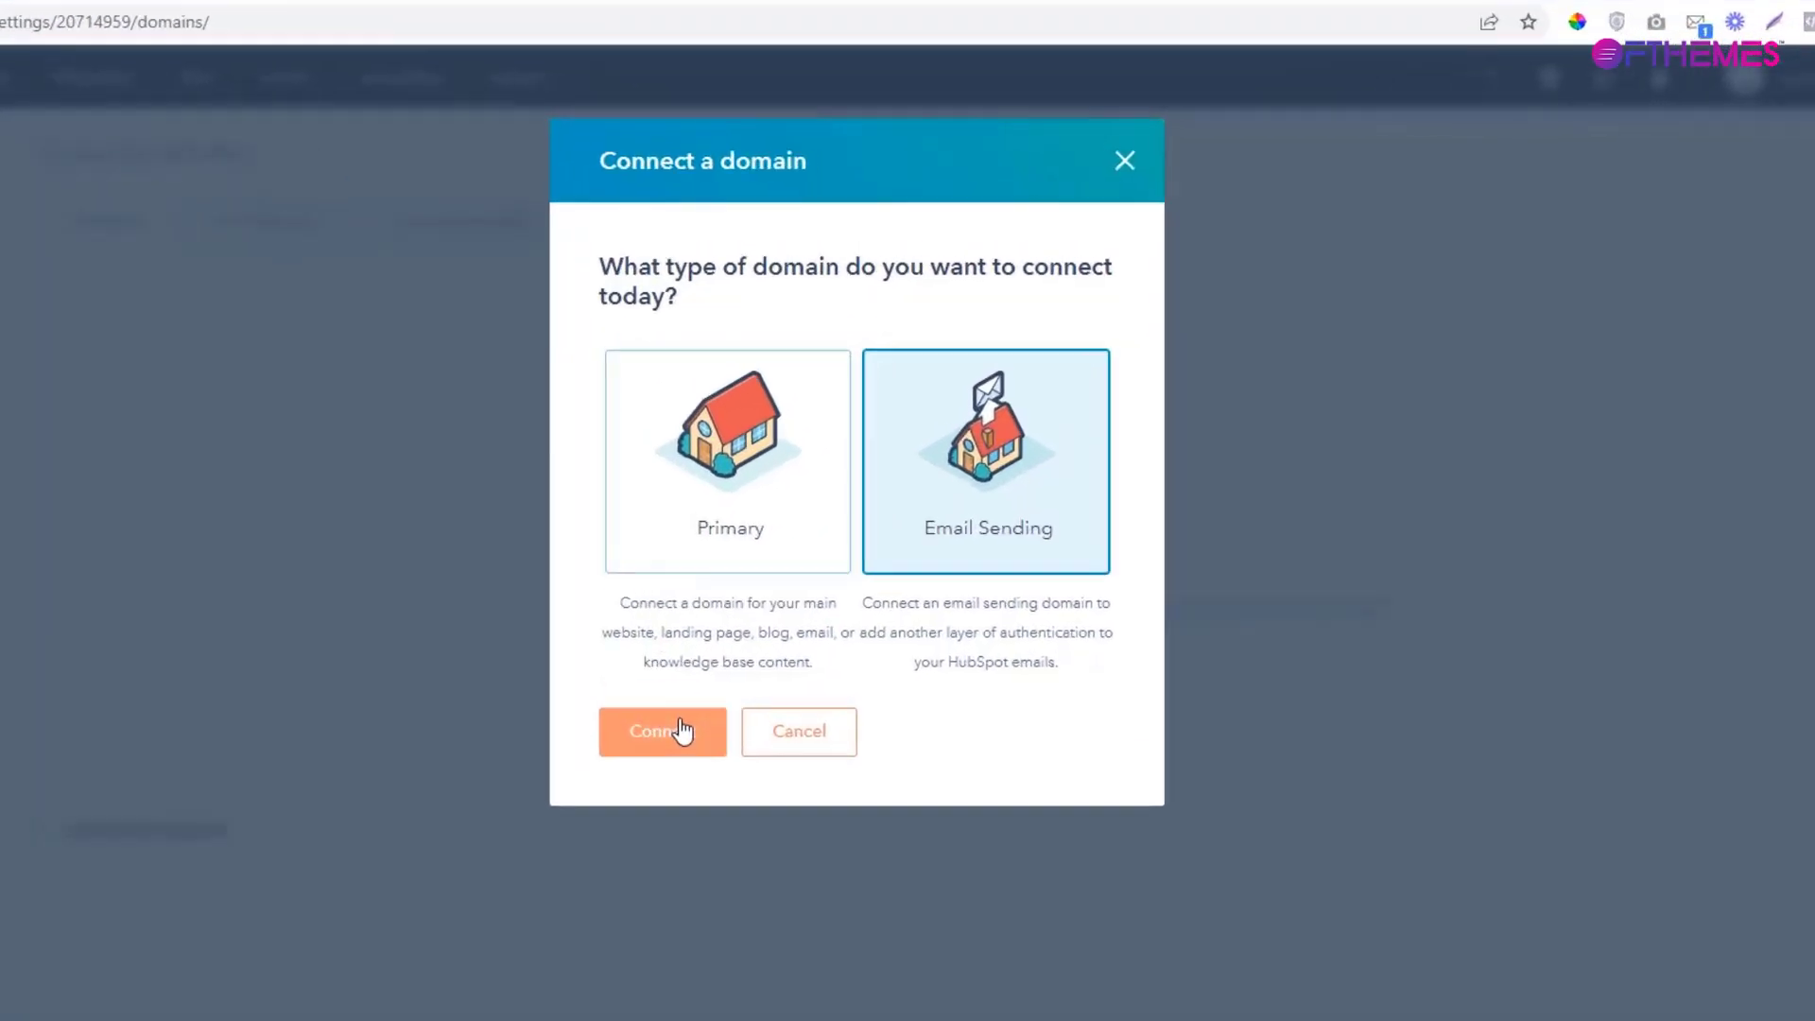
left_click(757, 594)
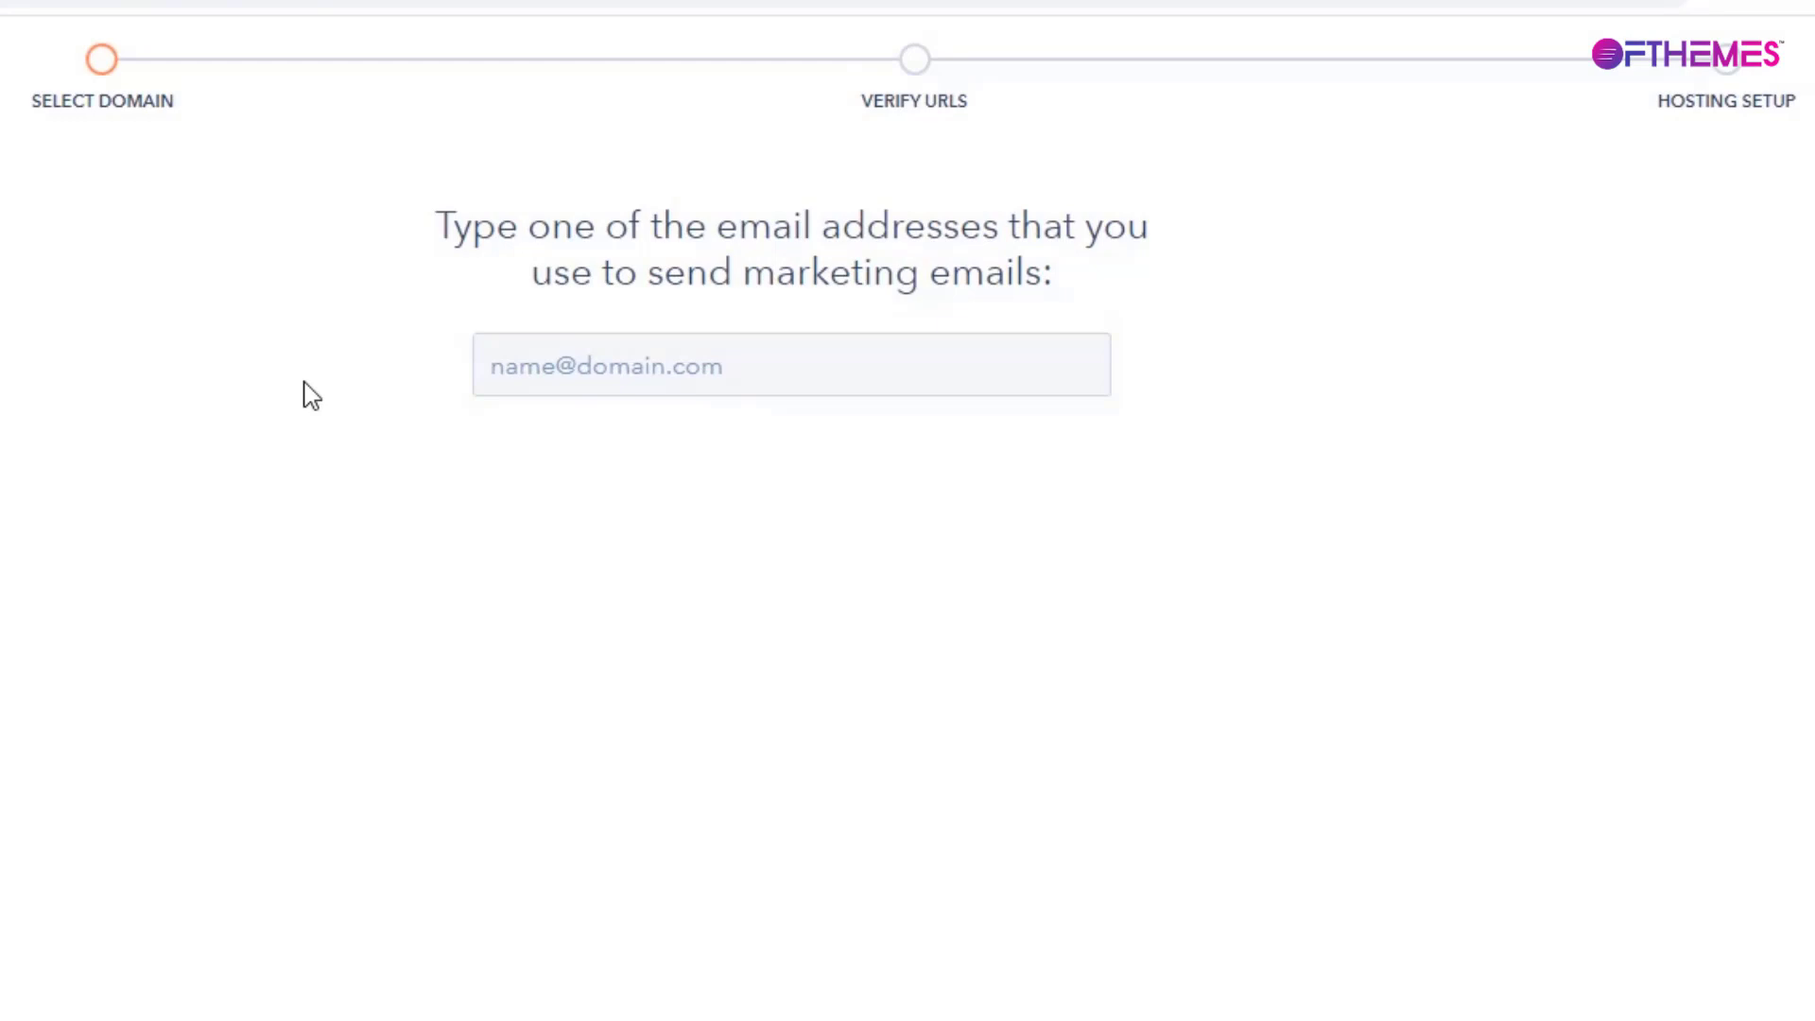
left_click(557, 377)
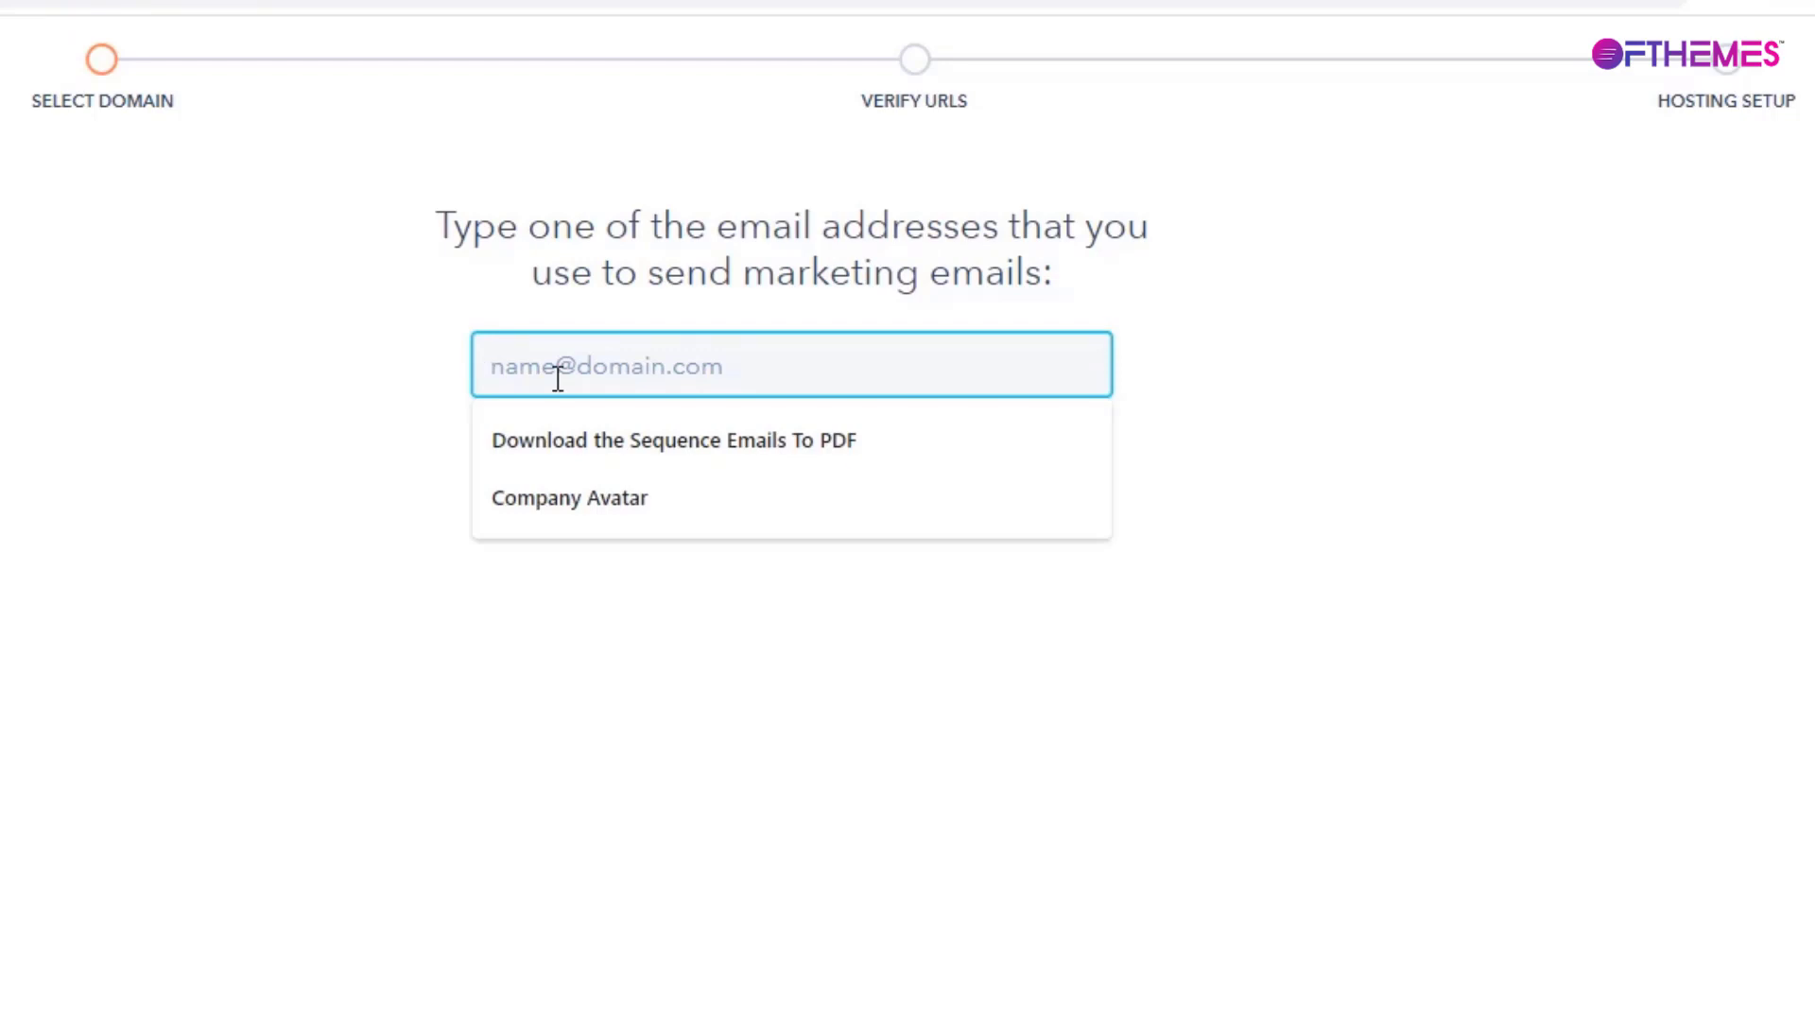
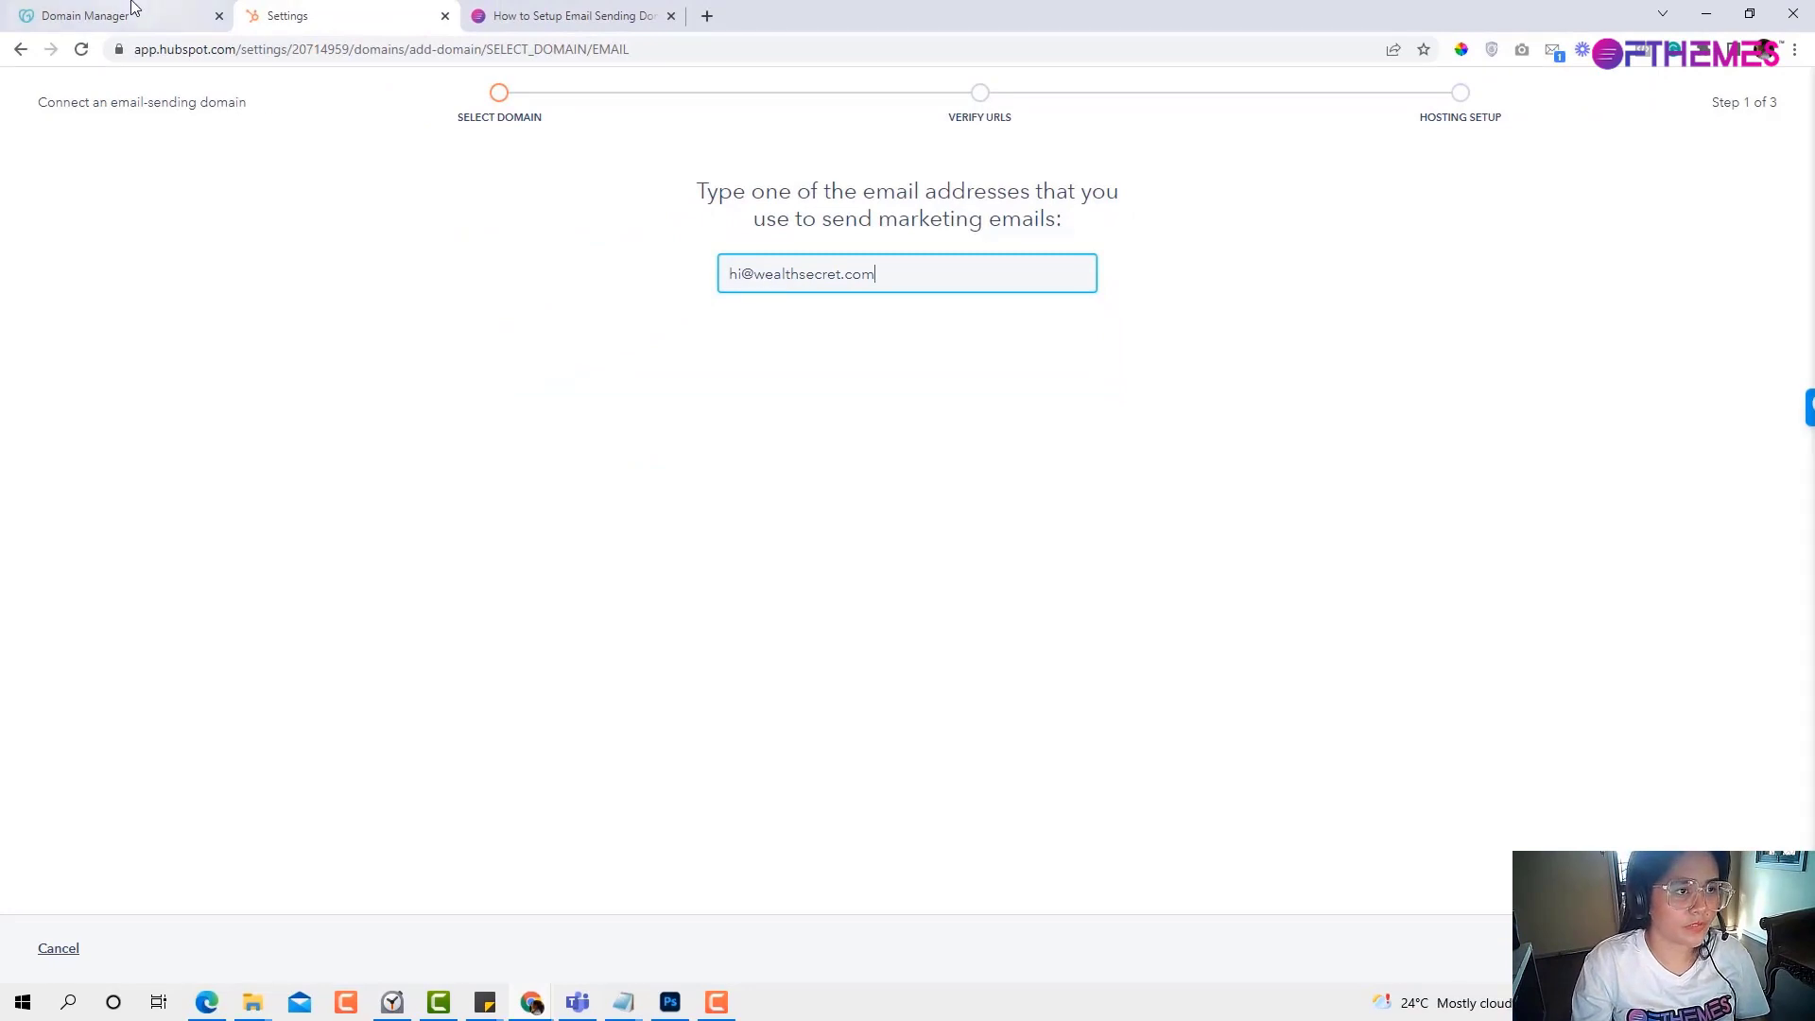
left_click(142, 16)
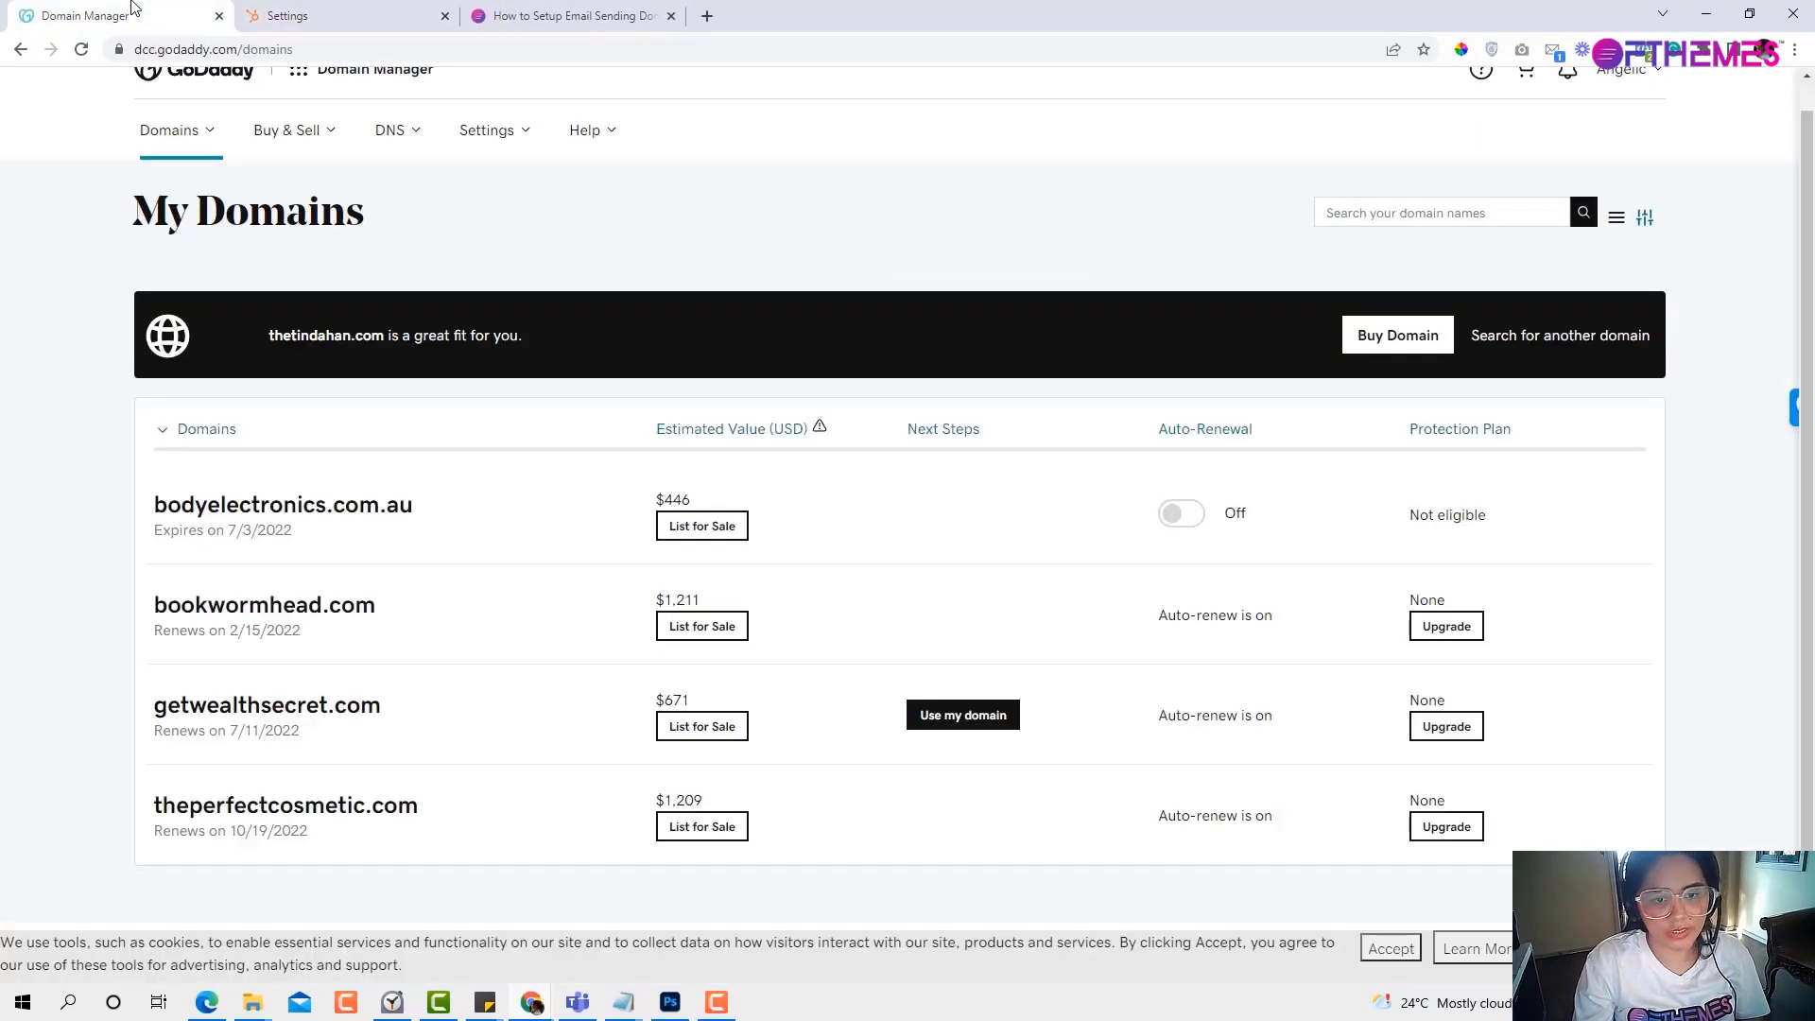
left_click(359, 14)
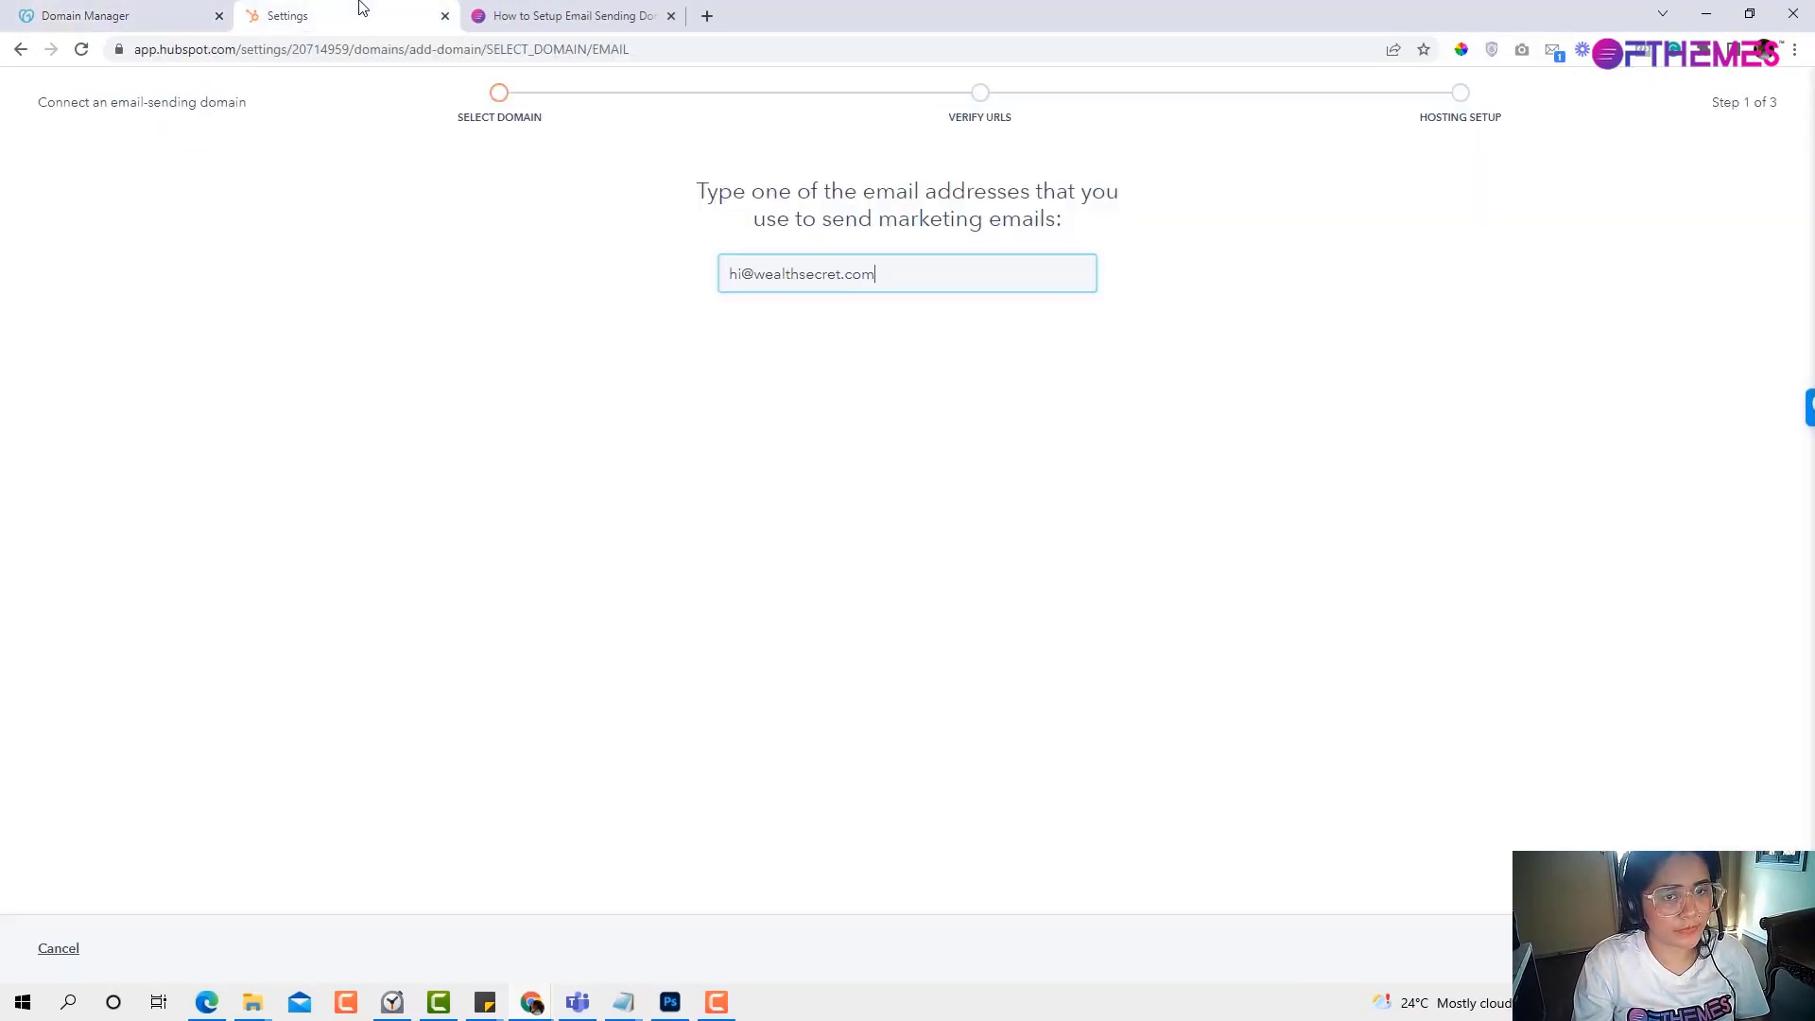
Correct the address's domain to getwealthsecret.com and submit it.
left_click(754, 273)
type("get")
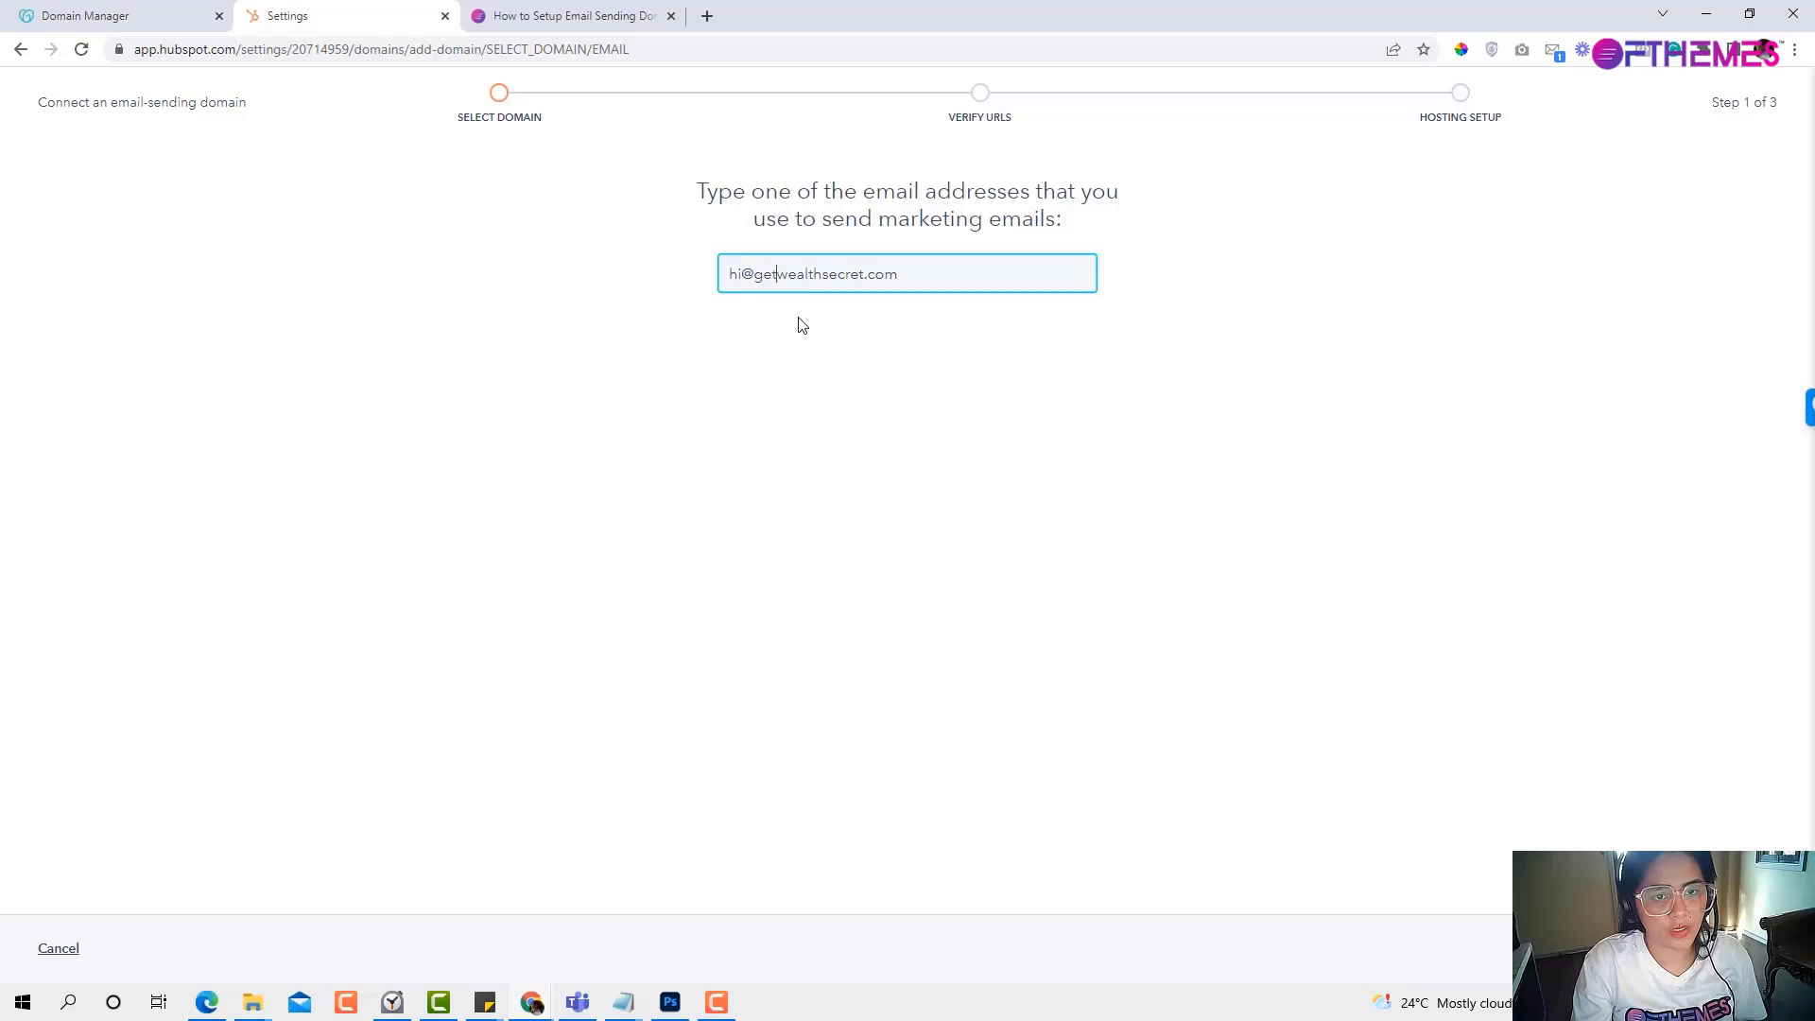
key("ctrl+a")
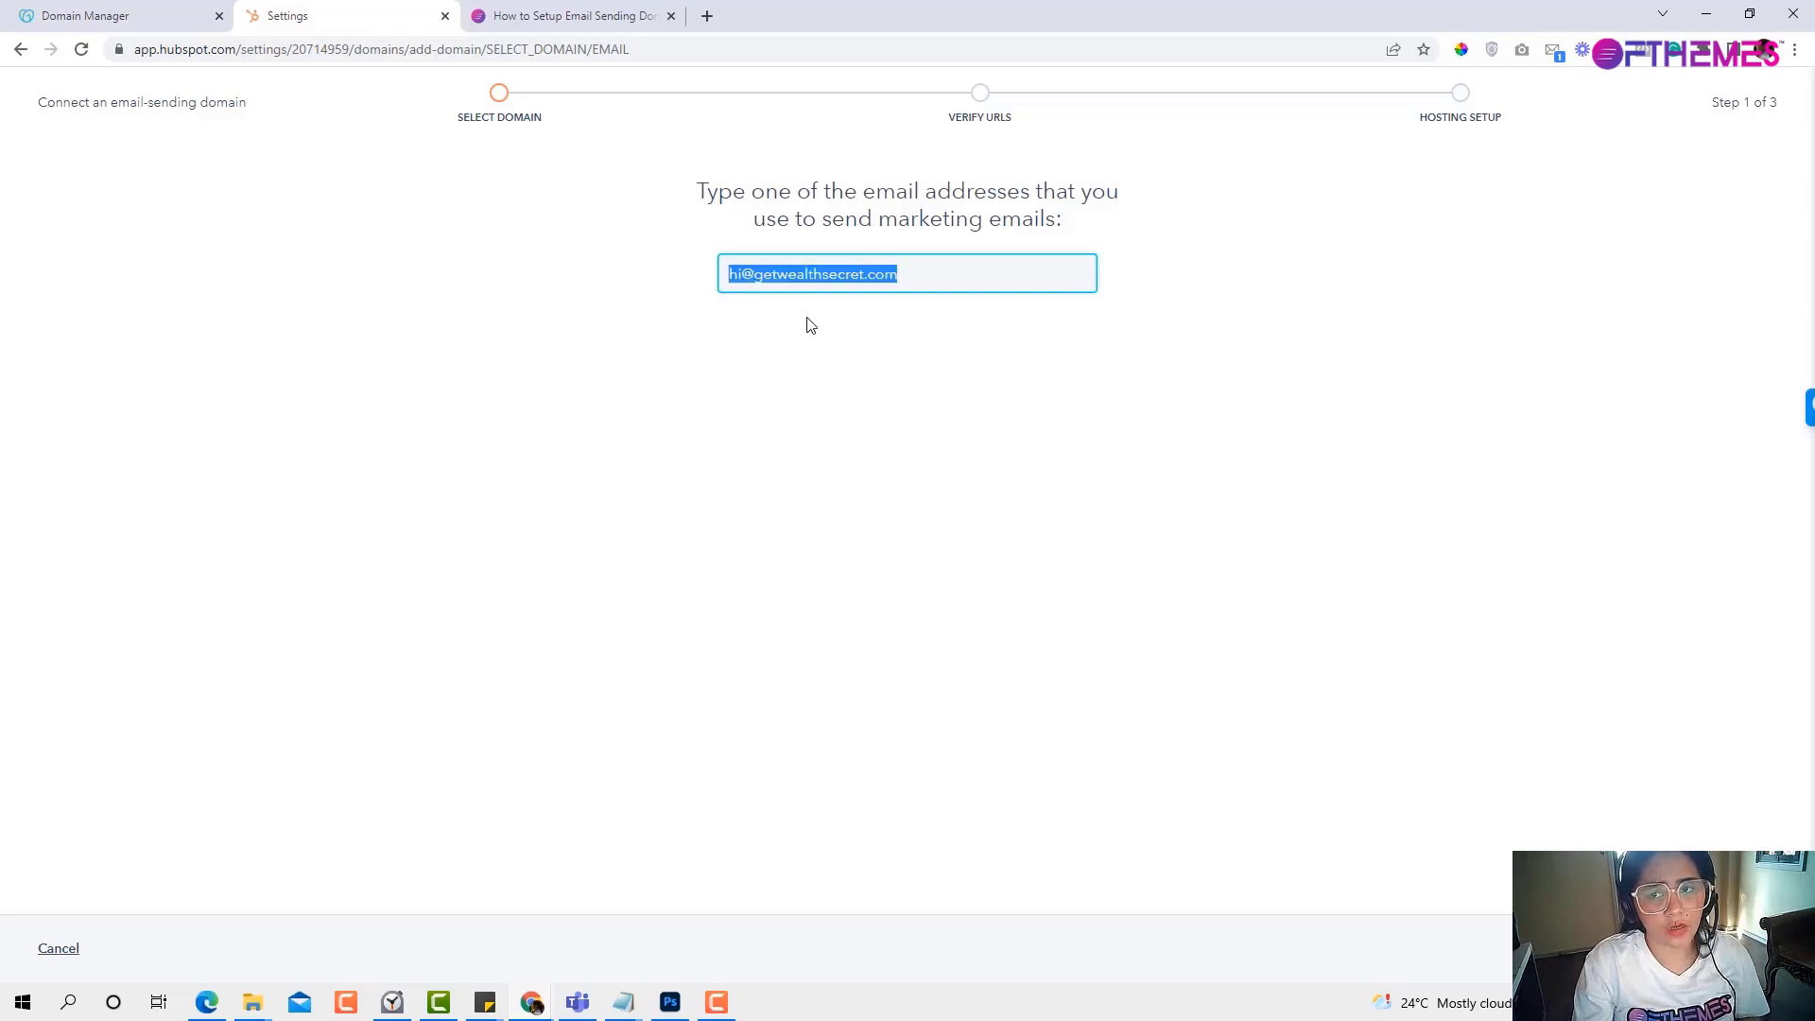
left_click(754, 274)
left_click_drag(761, 275, 920, 283)
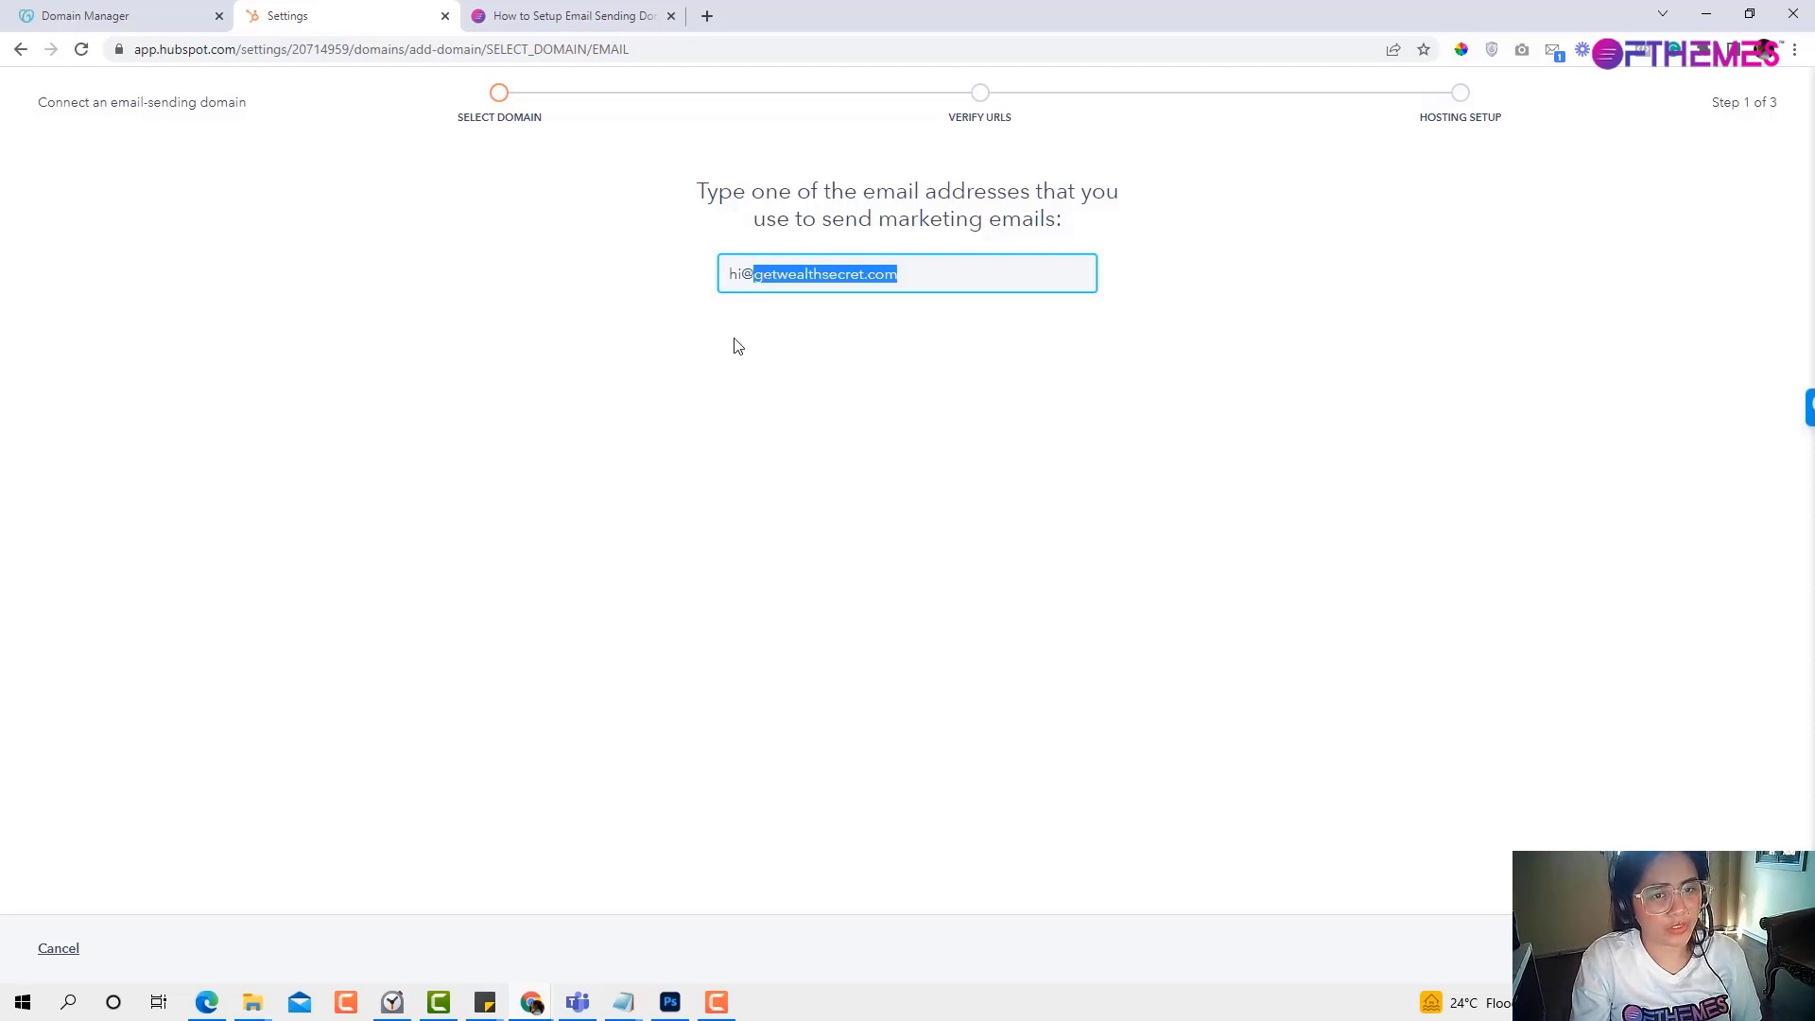
left_click(734, 278)
double_click(738, 274)
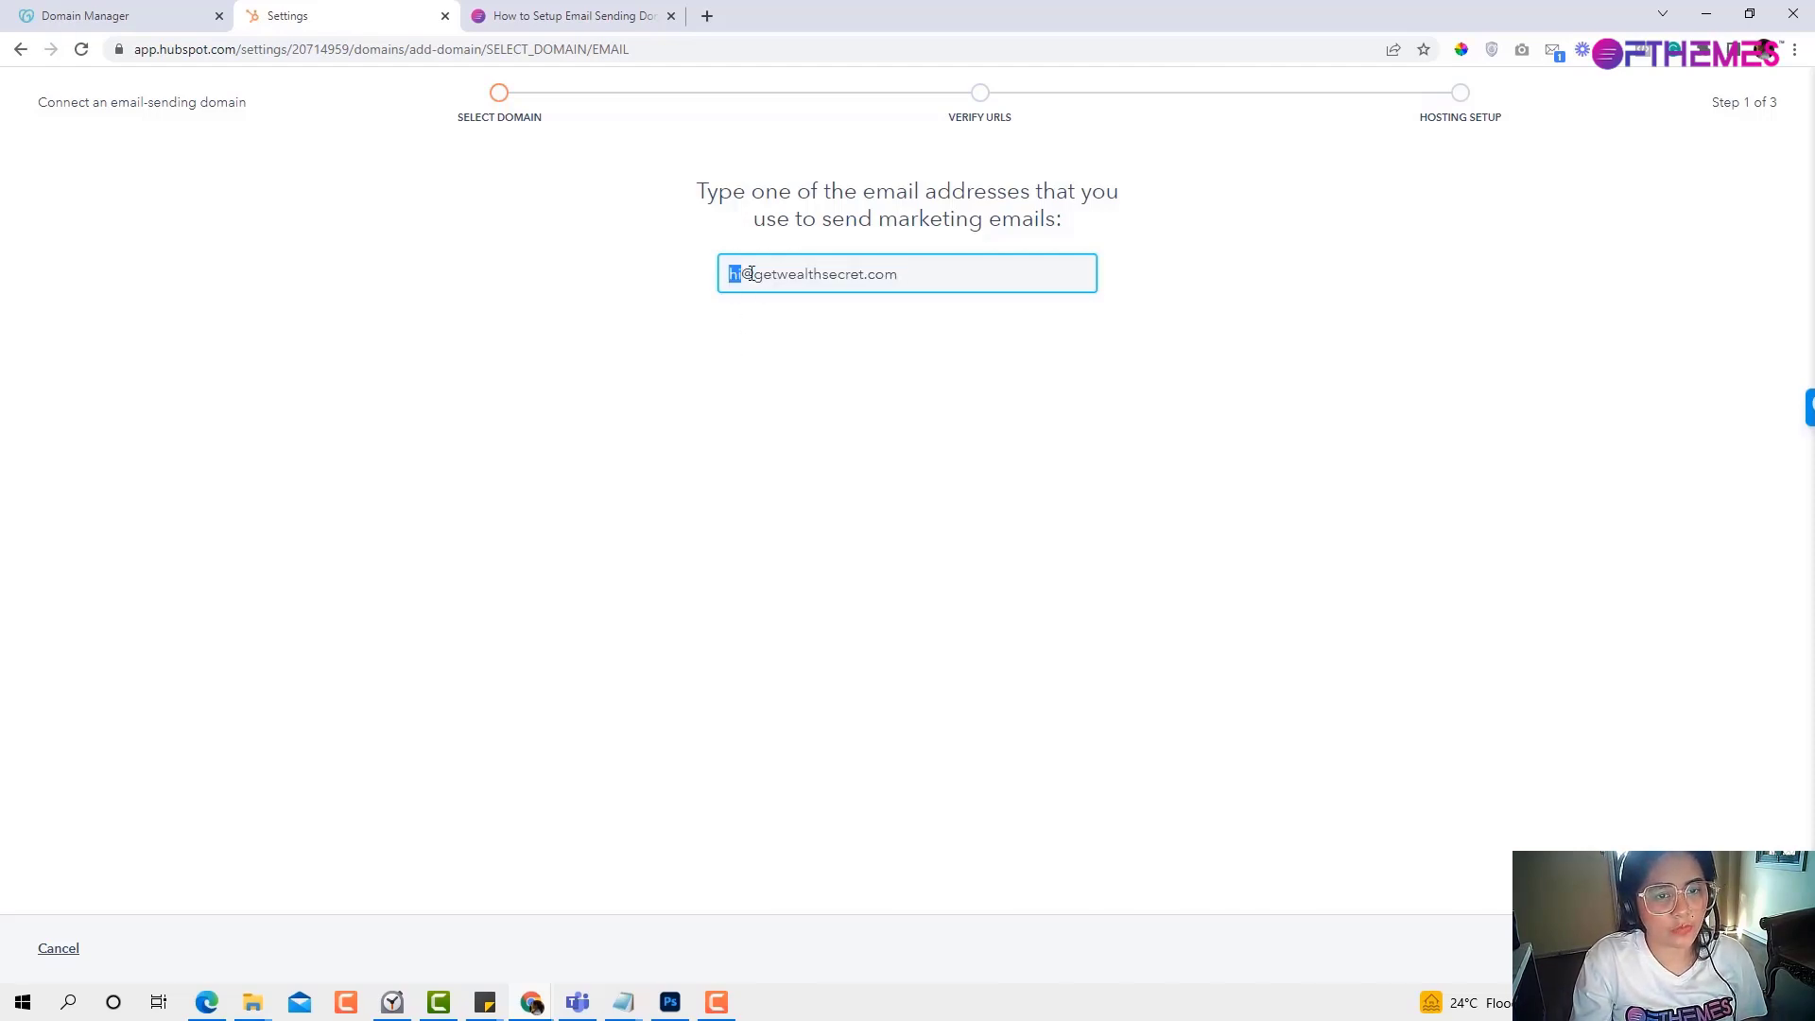
triple_click(749, 274)
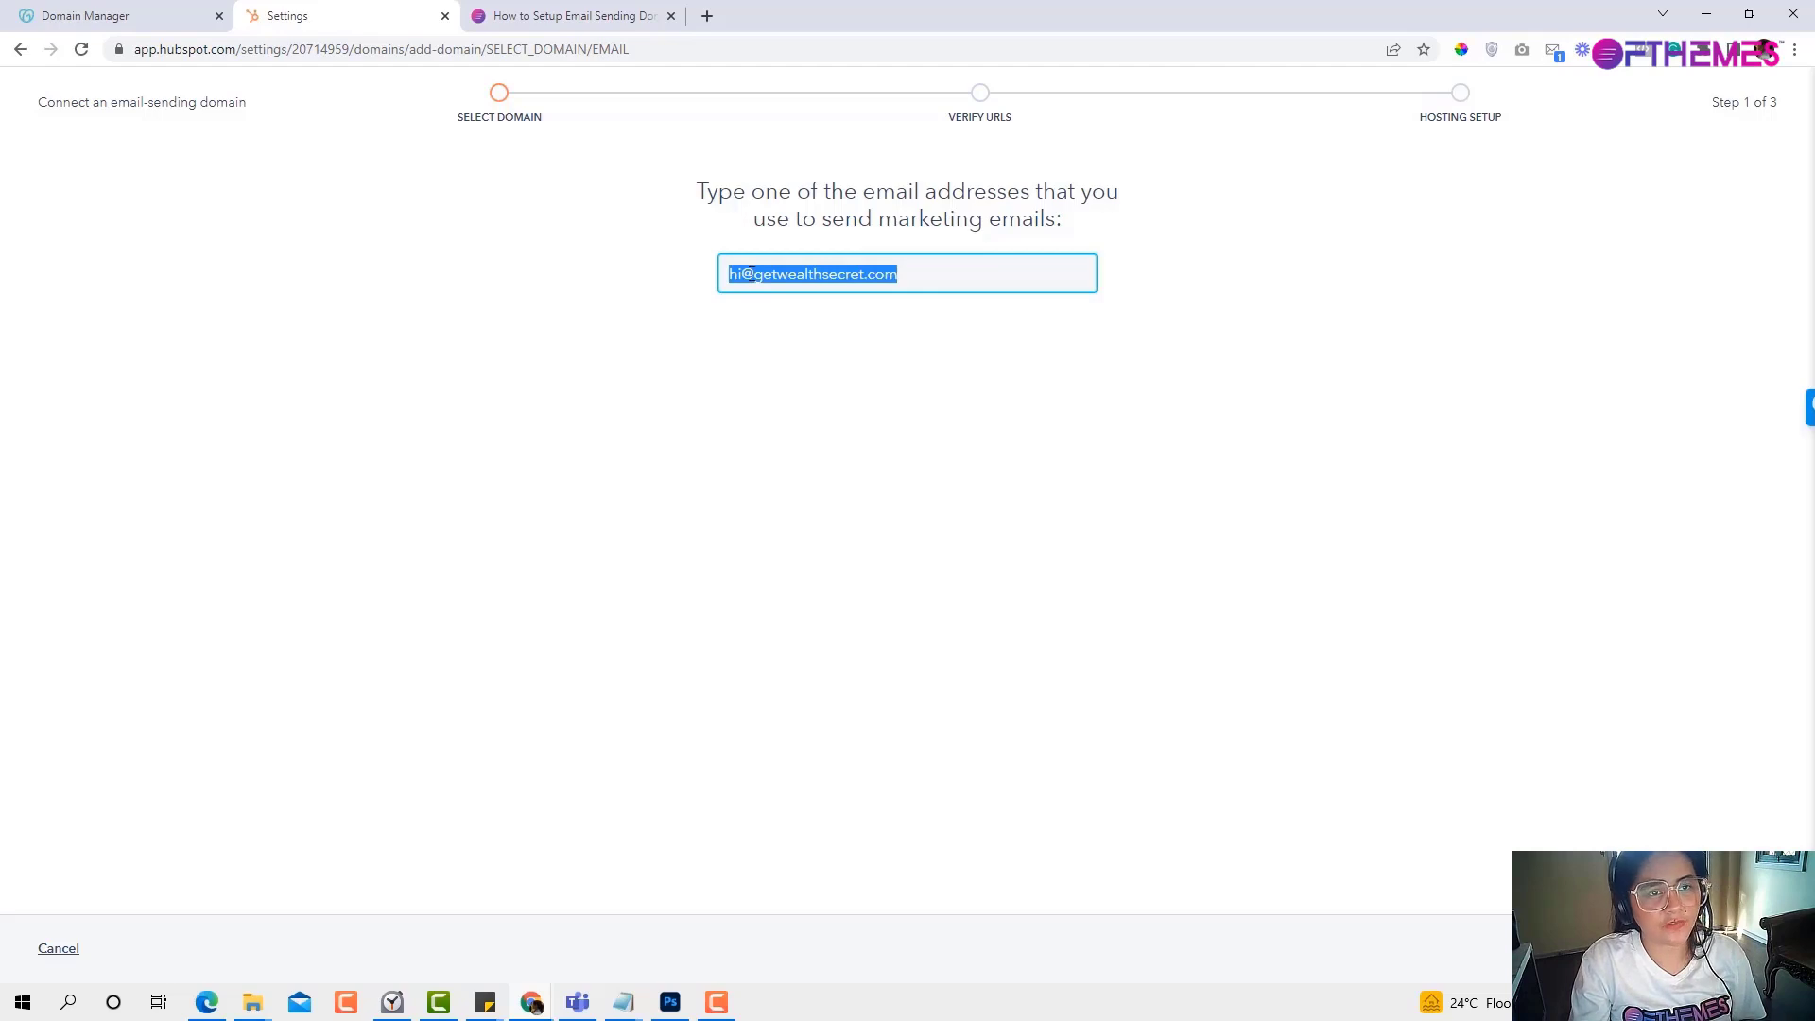
key("Return")
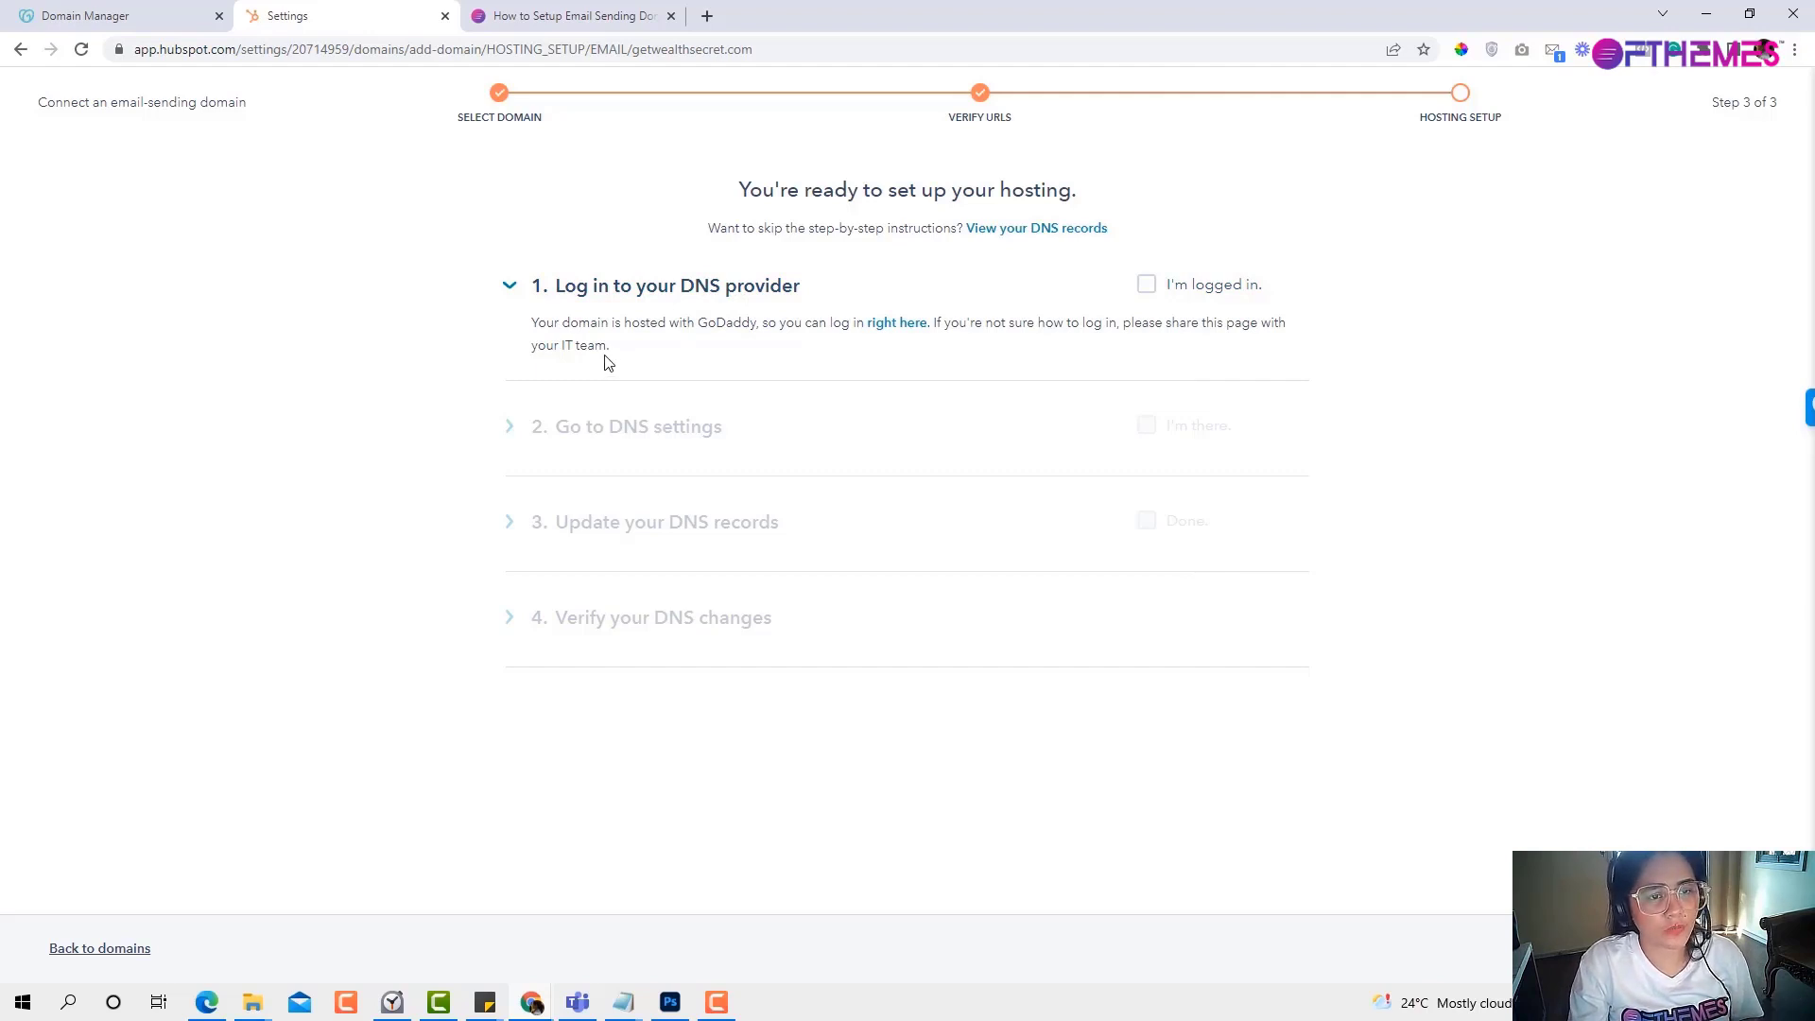
Review the GoDaddy hosting note, then bring up the GoDaddy domain list.
left_click_drag(530, 325, 573, 328)
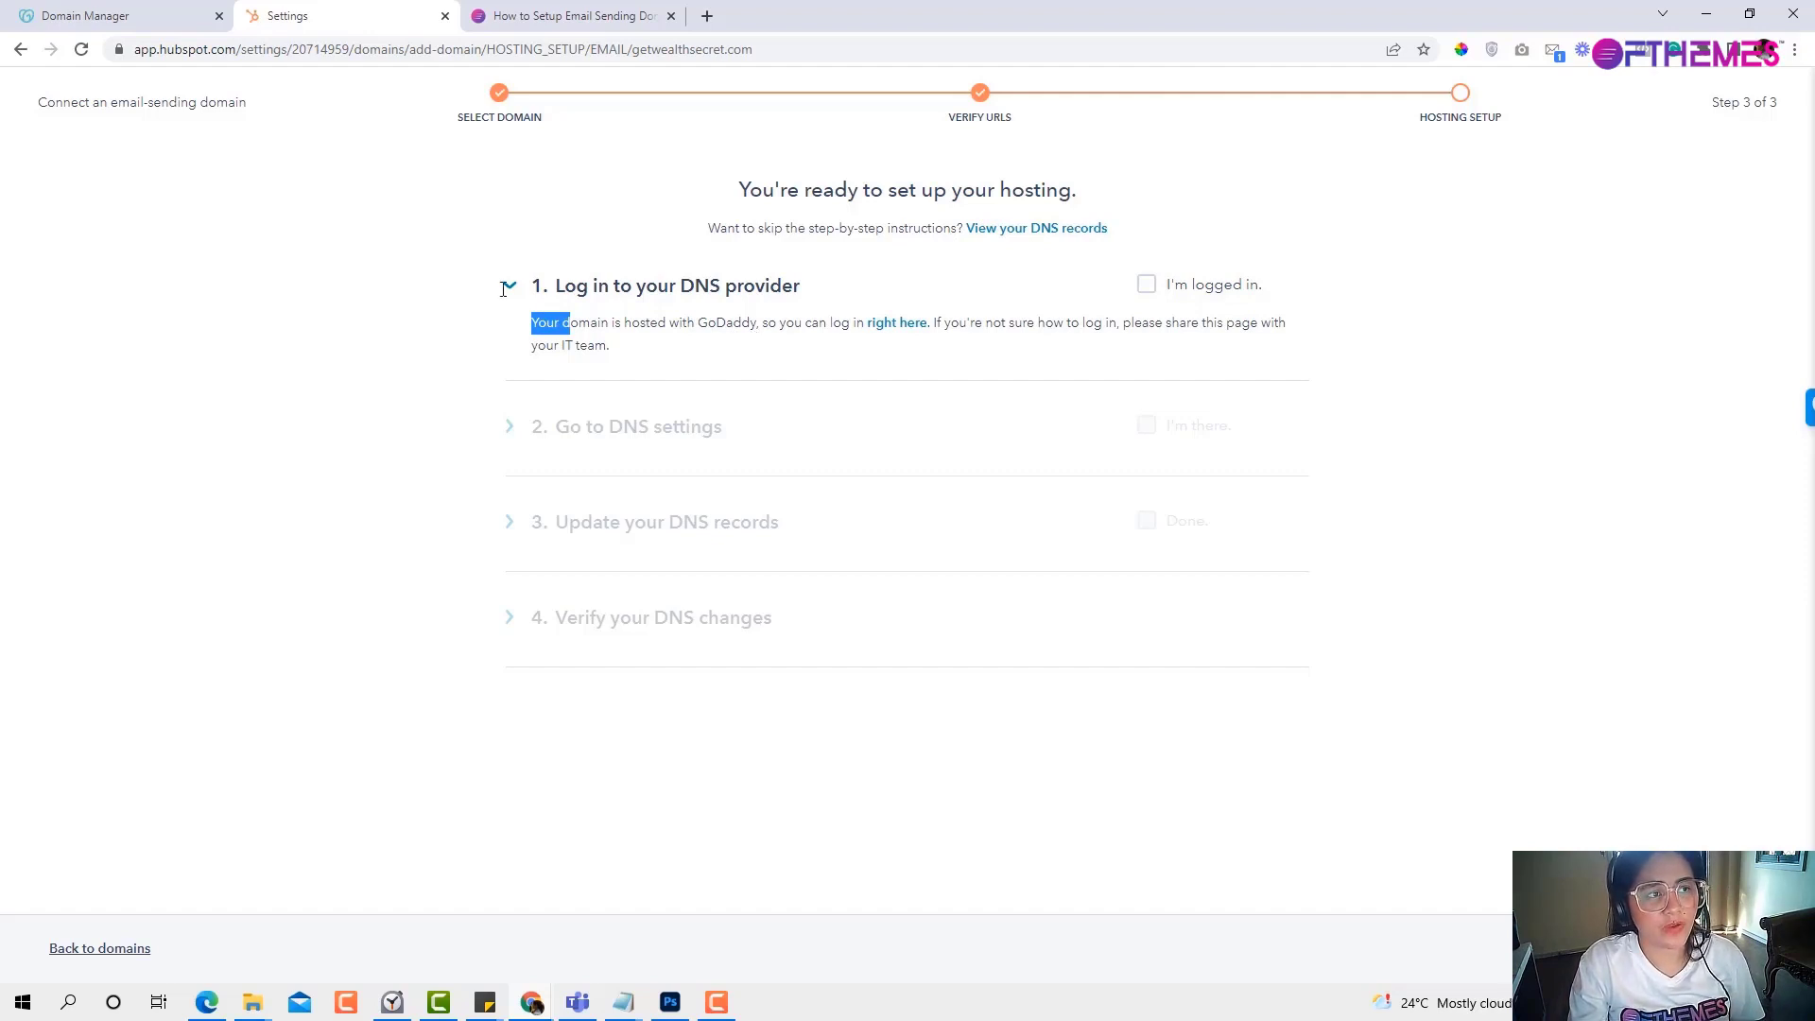
left_click(192, 21)
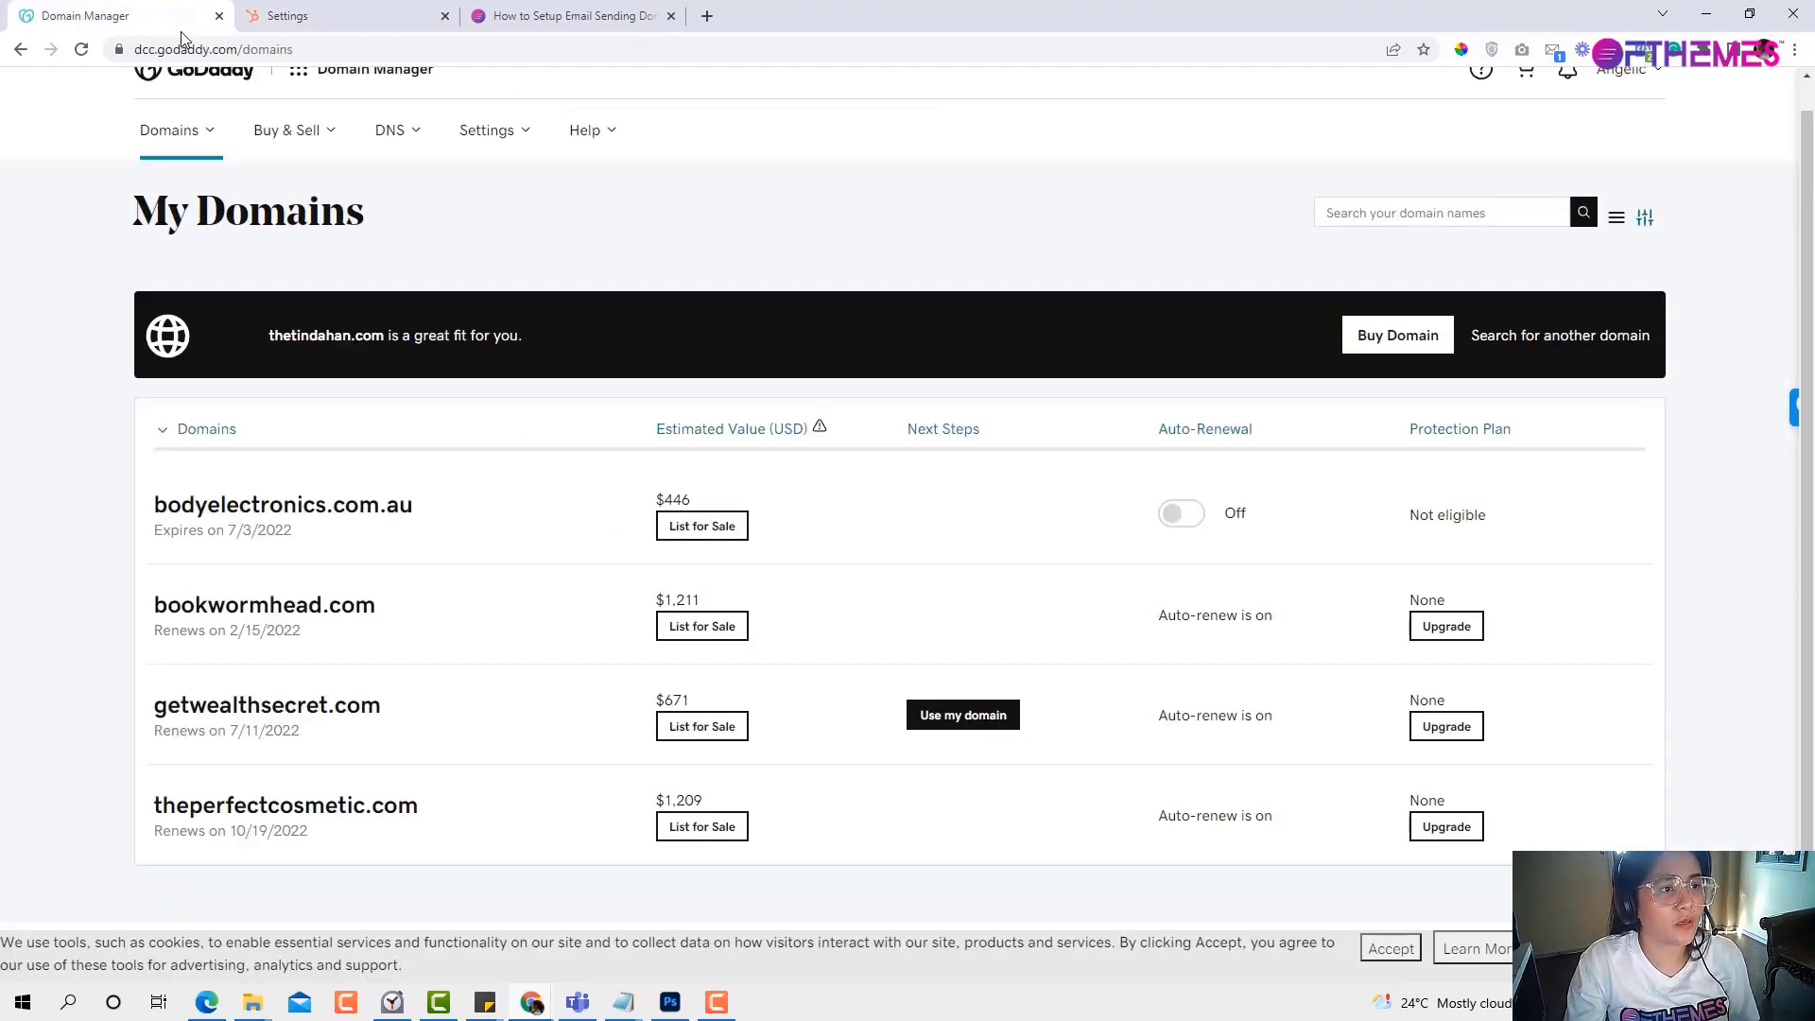
Open getwealthsecret.com's Manage DNS page in GoDaddy, then go back to HubSpot.
left_click(274, 17)
left_click(85, 16)
left_click(267, 705)
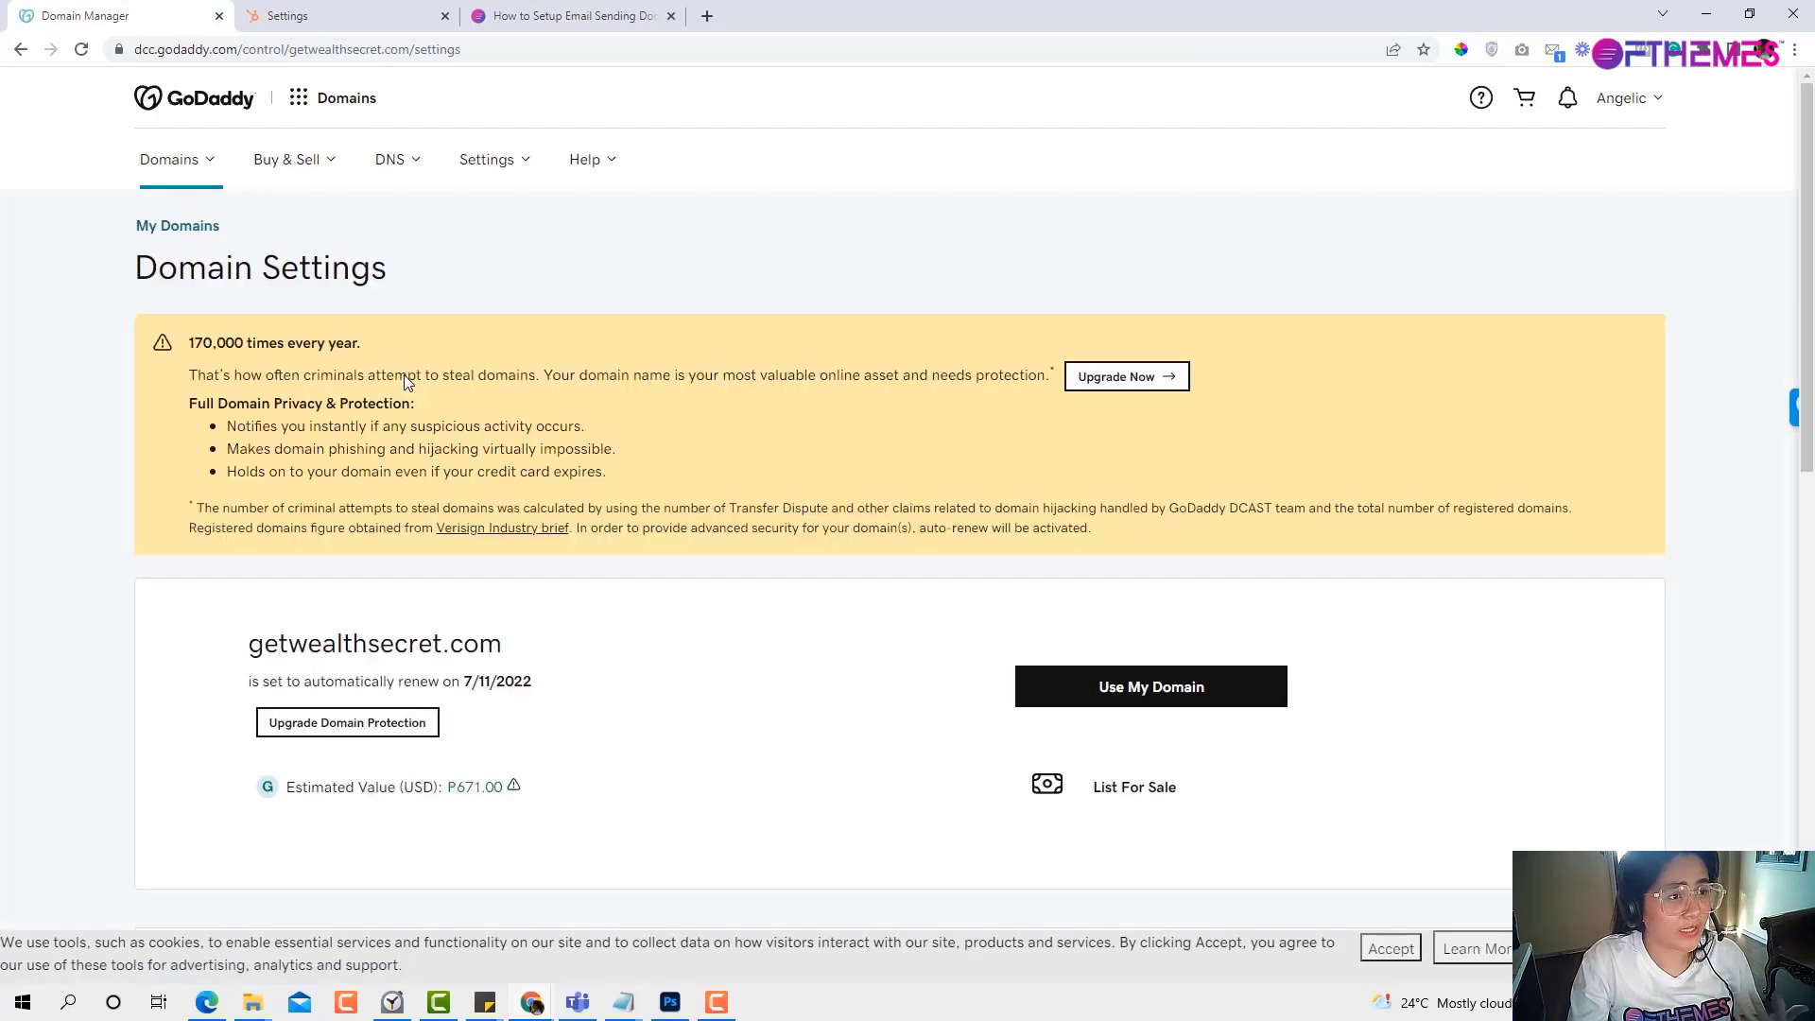
scroll(405, 381, "down", 2)
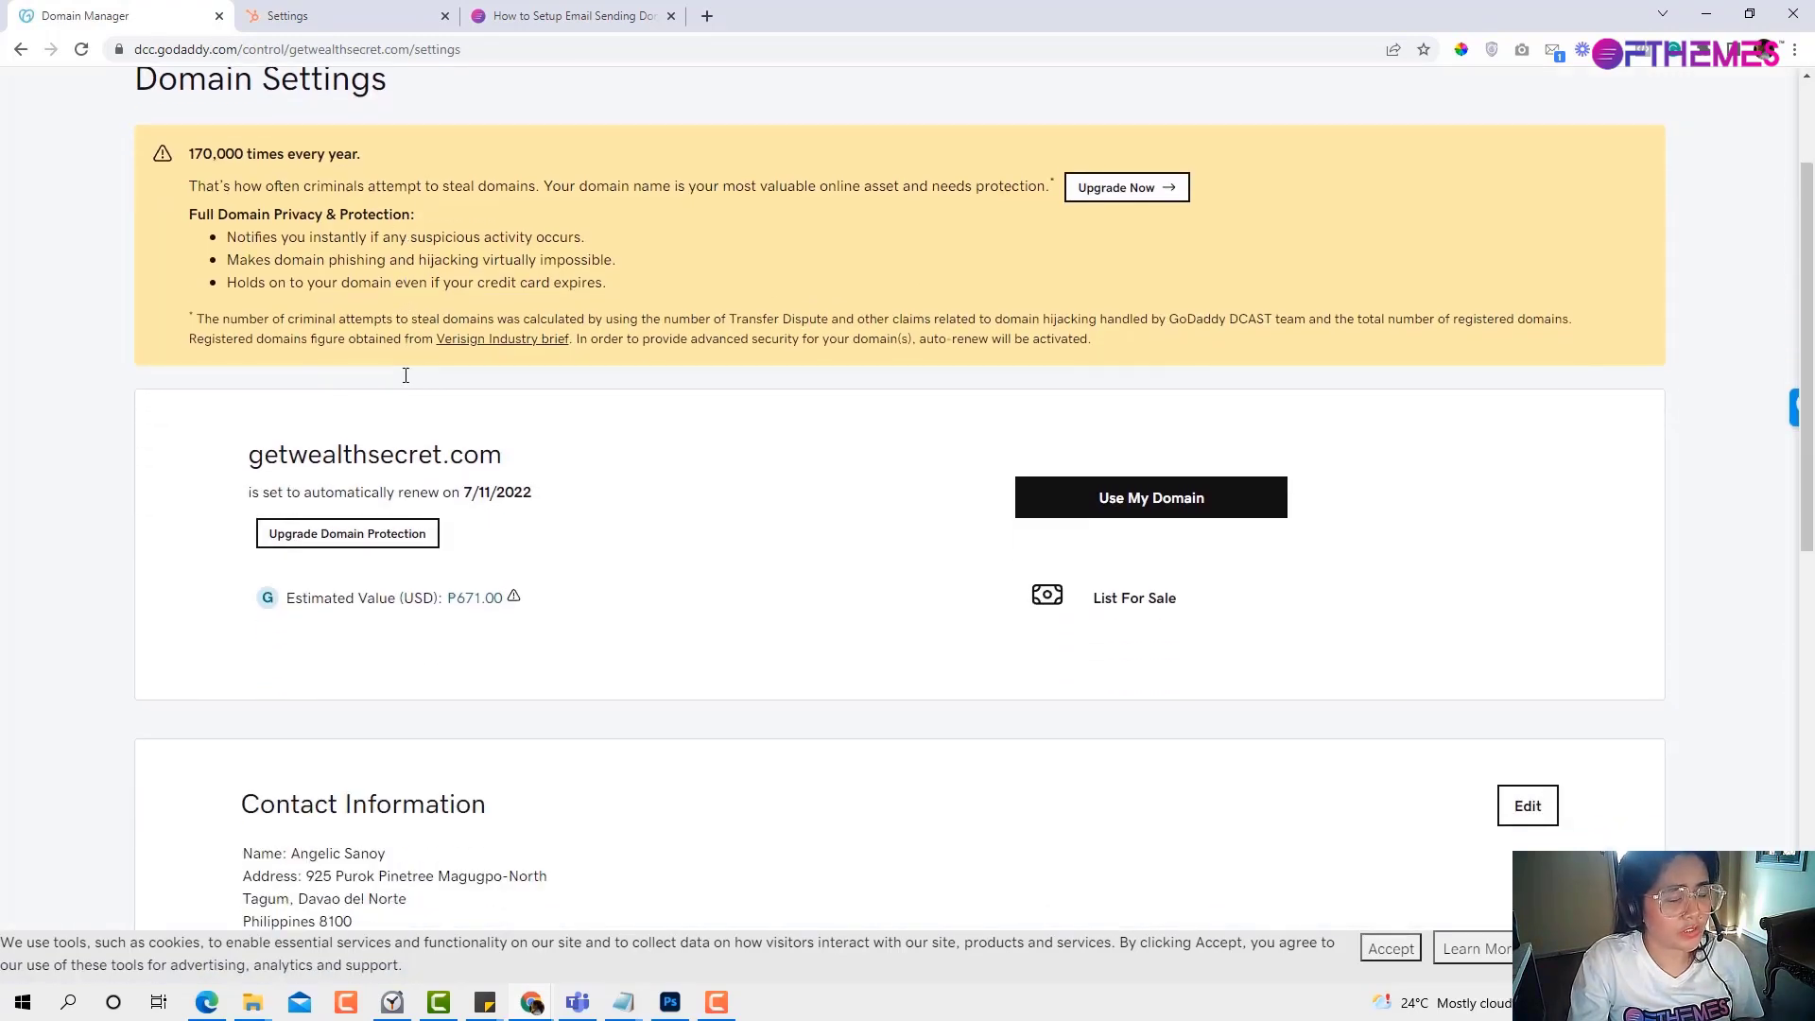
scroll(405, 378, "down", 5)
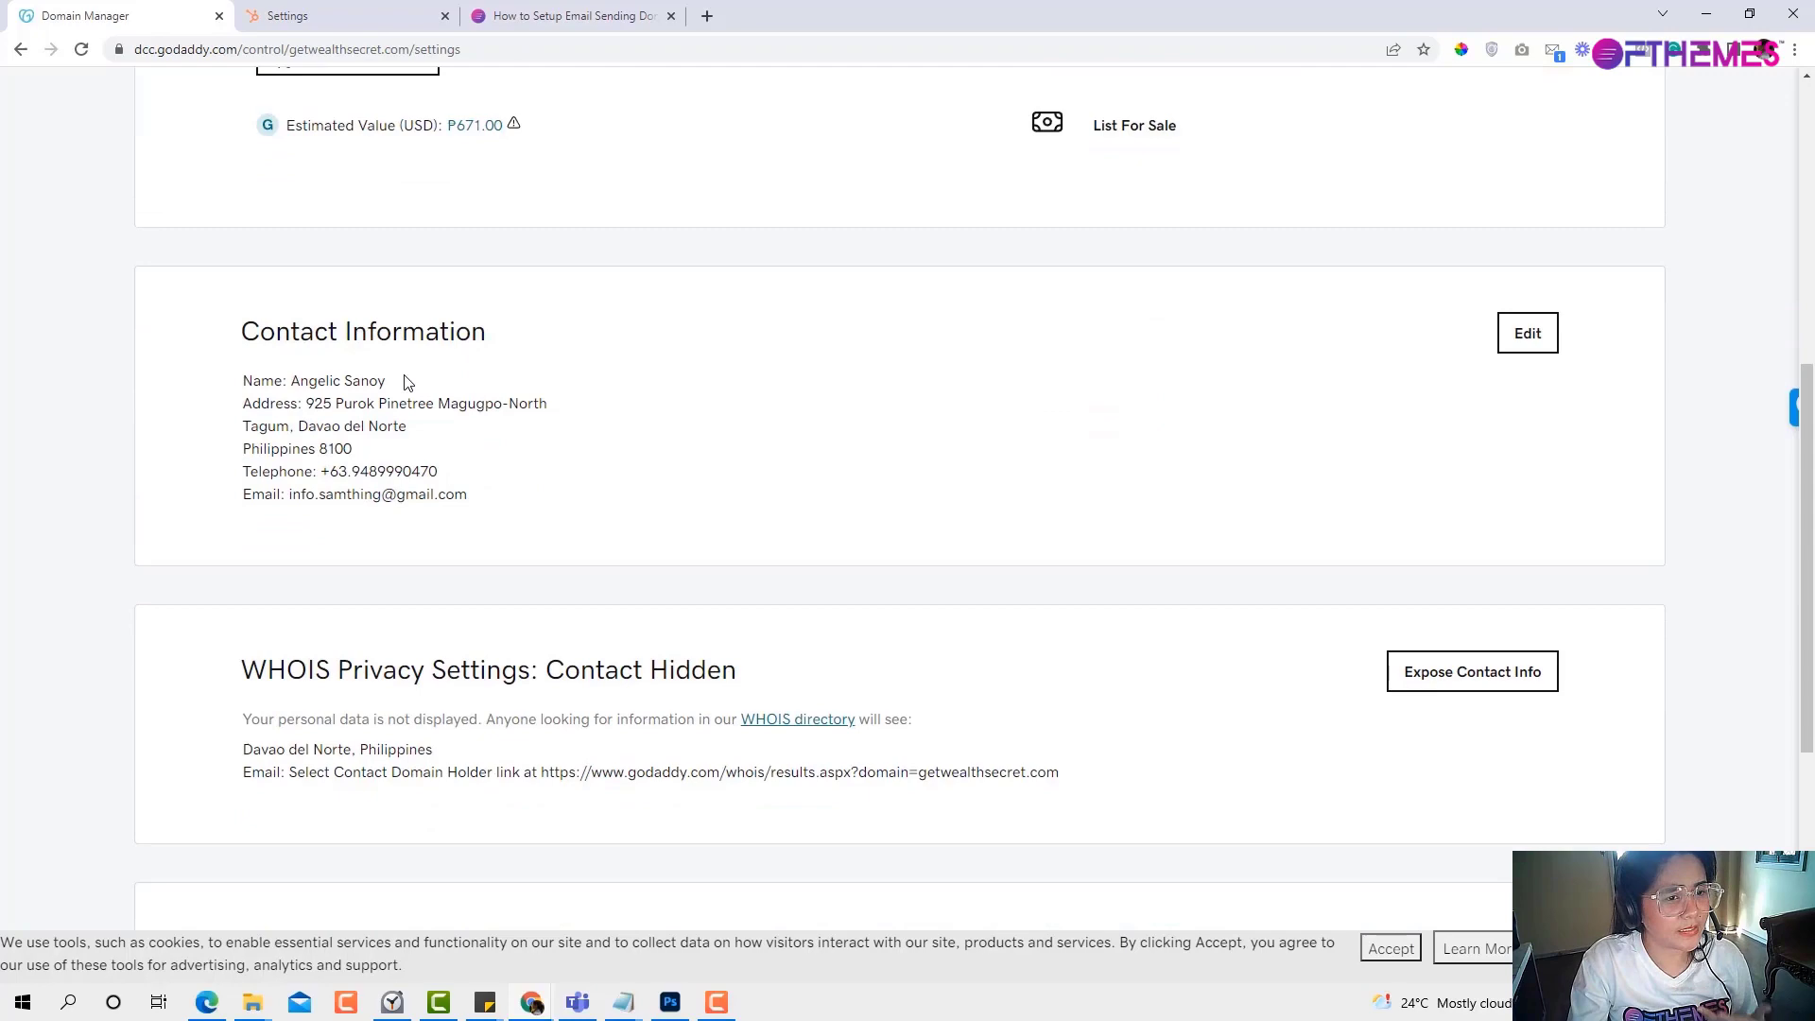
scroll(404, 381, "down", 3)
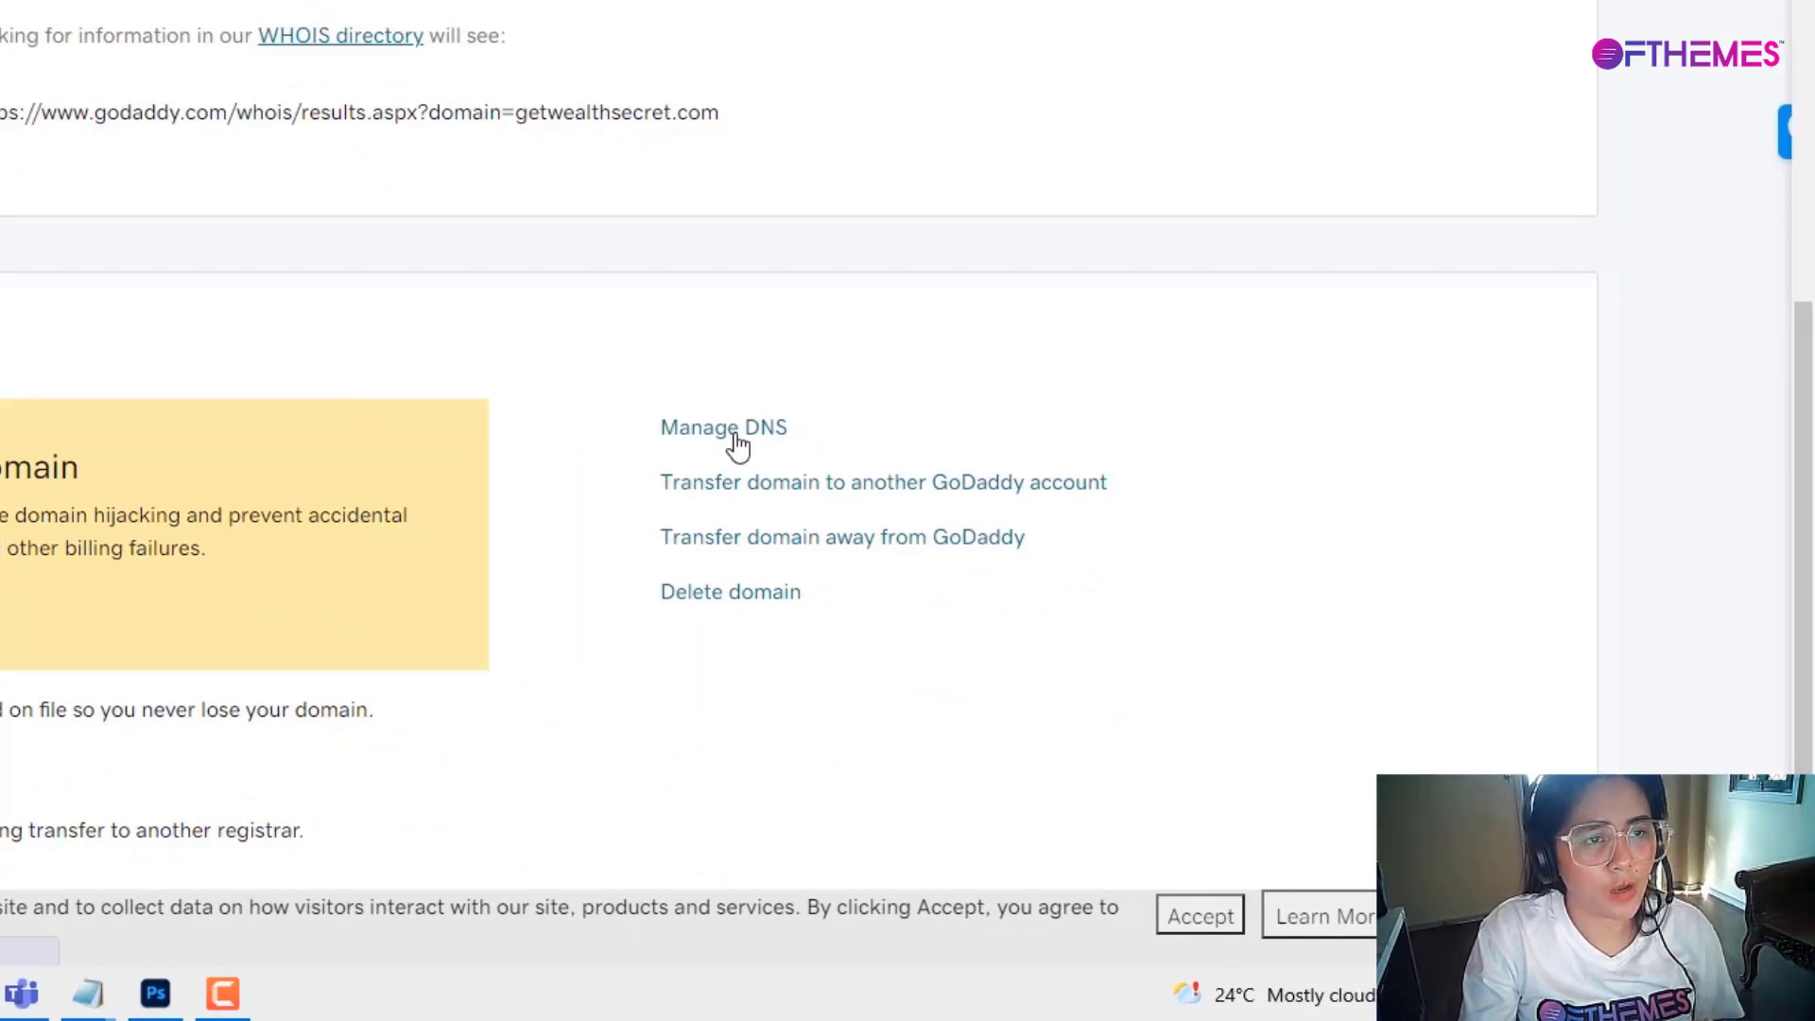
left_click(732, 430)
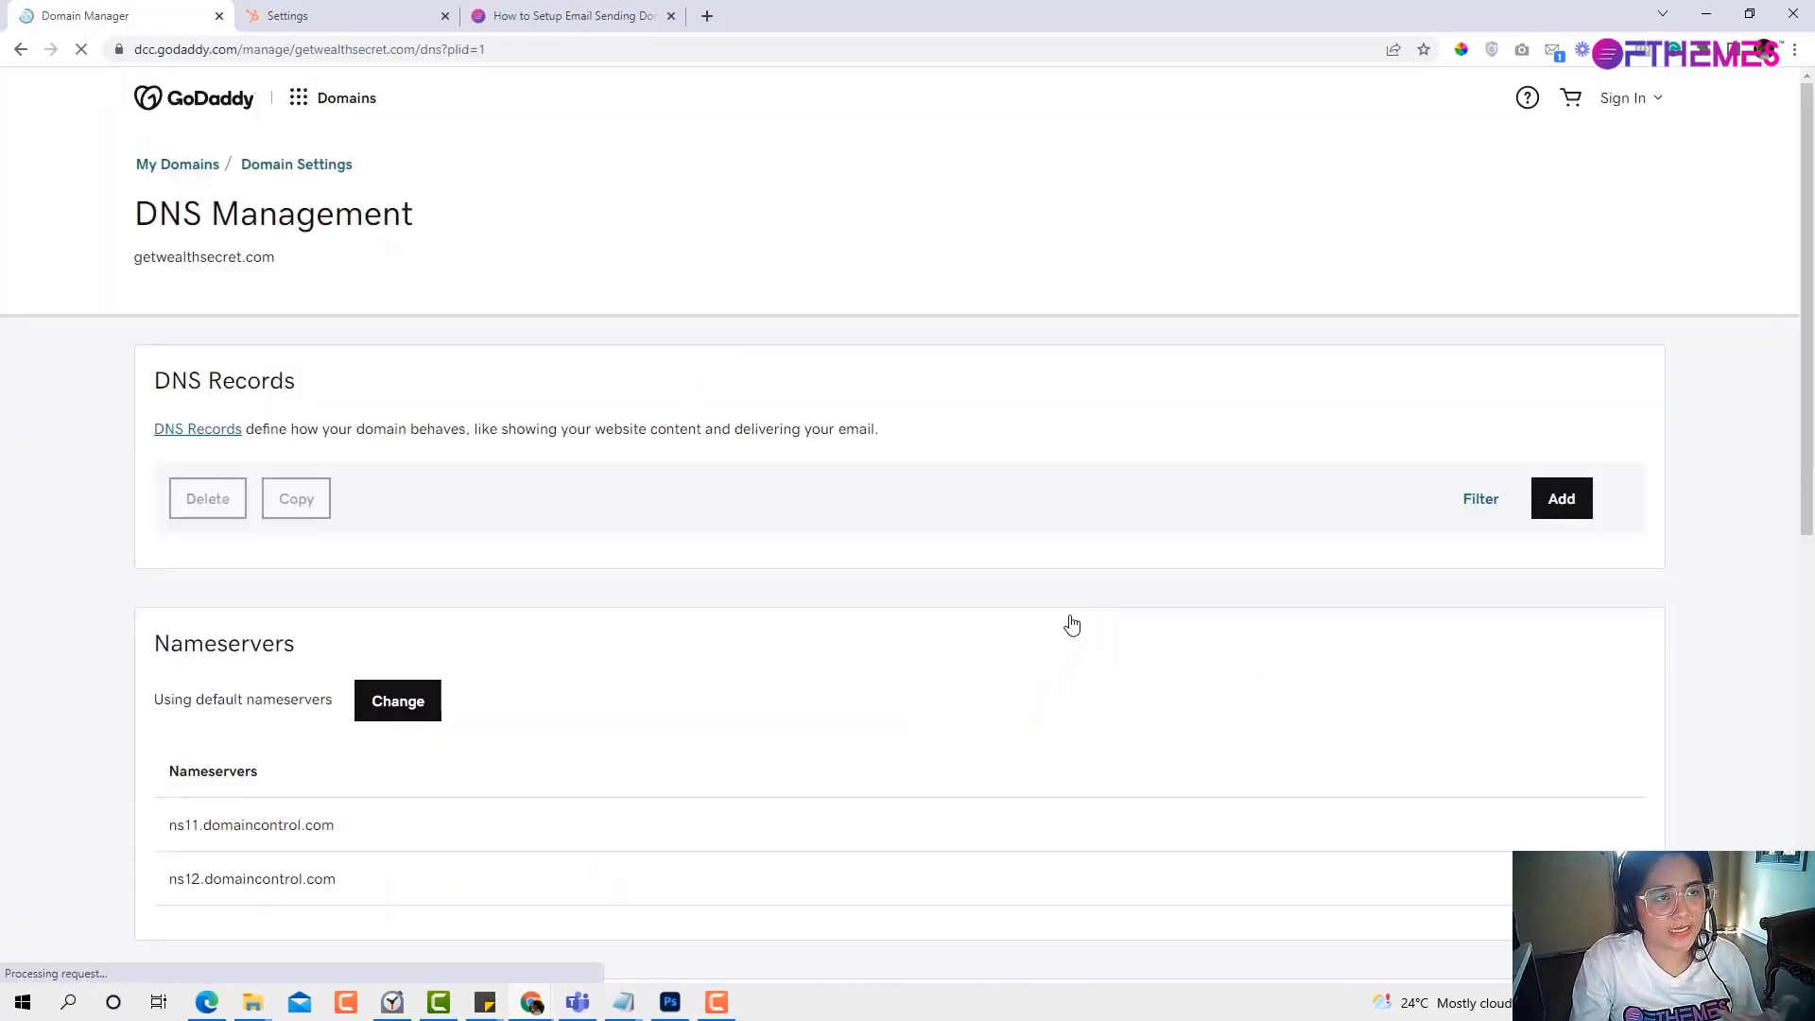
scroll(1016, 599, "down", 4)
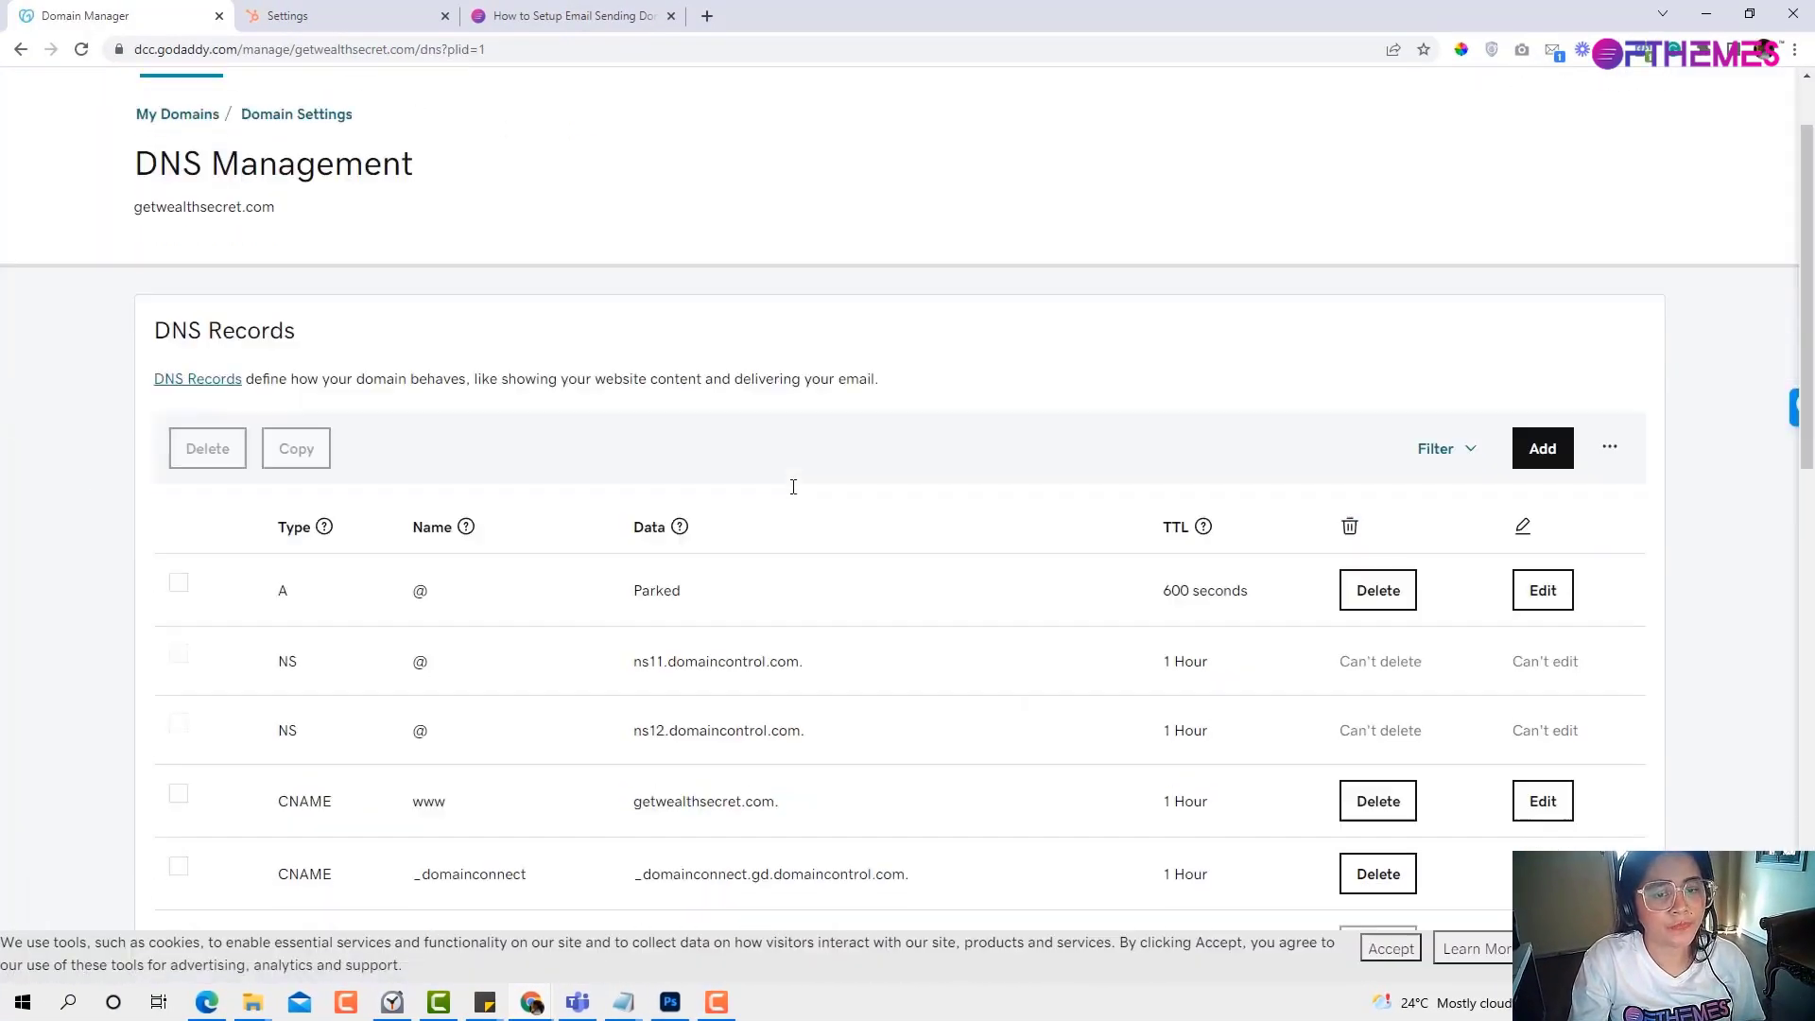
left_click(333, 13)
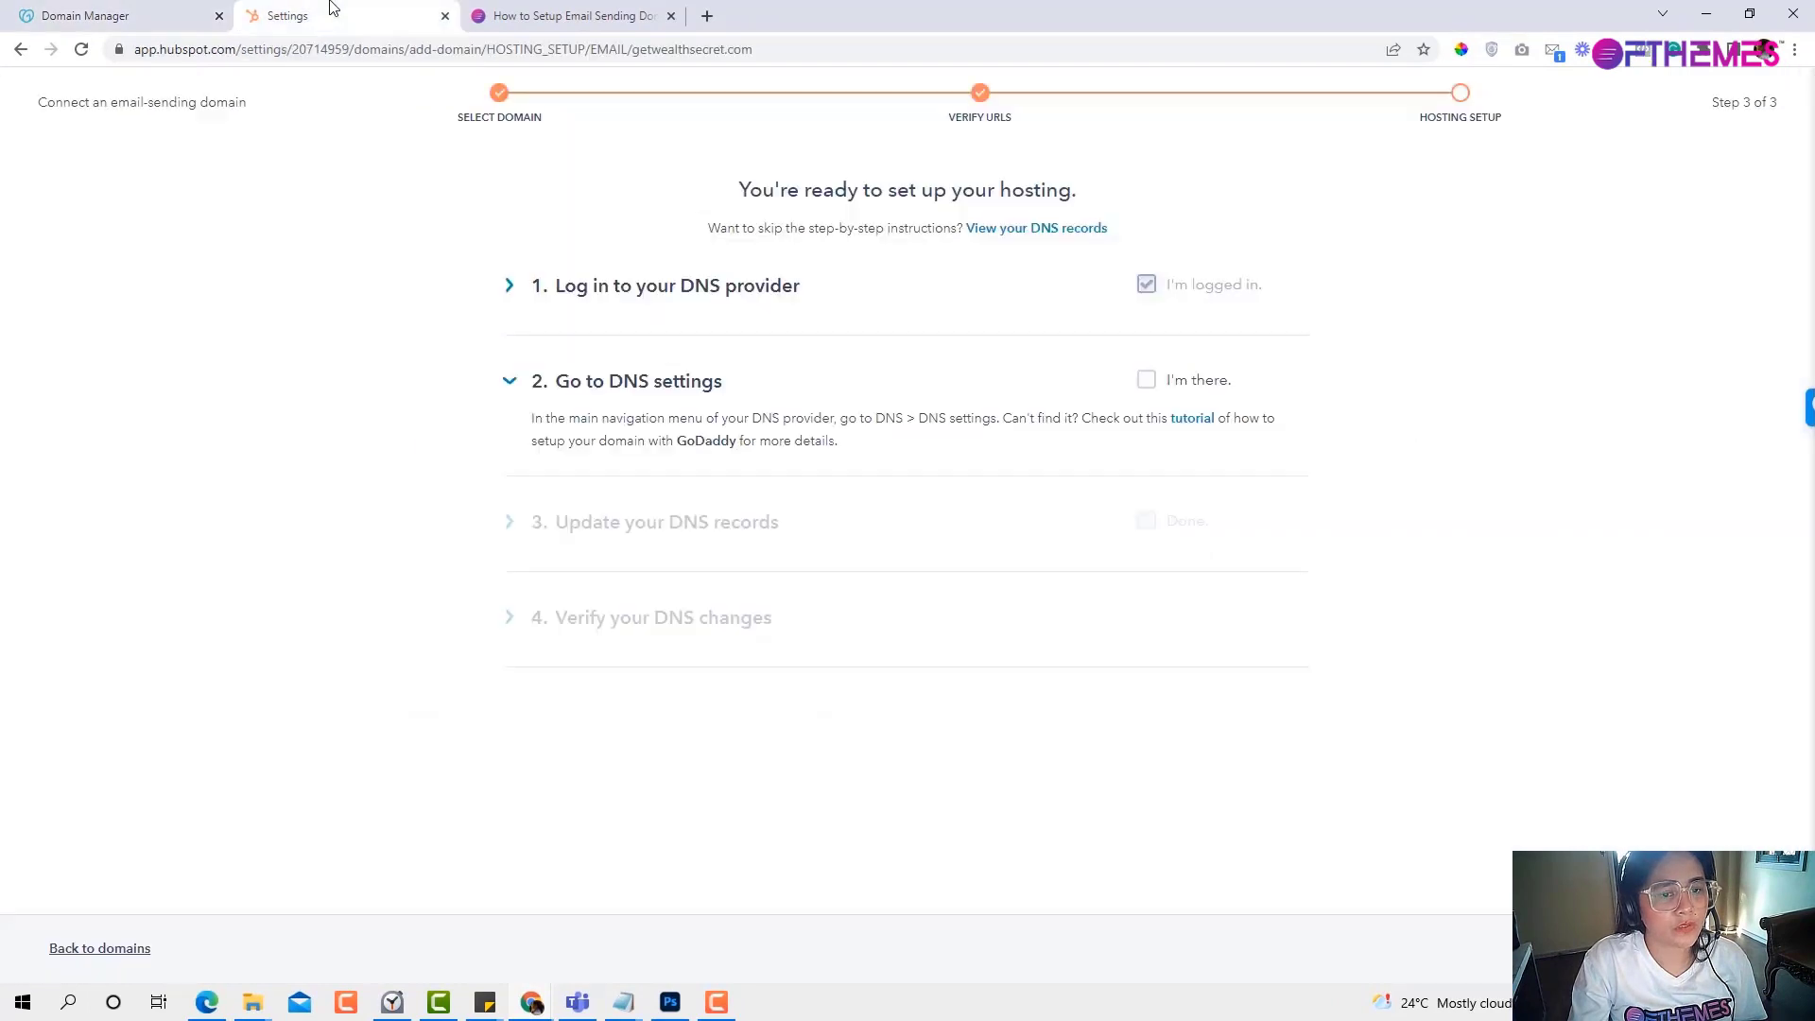
Tick 'I'm there.' to reveal the two CNAME records, then view GoDaddy's DNS records.
left_click(1144, 380)
left_click(55, 11)
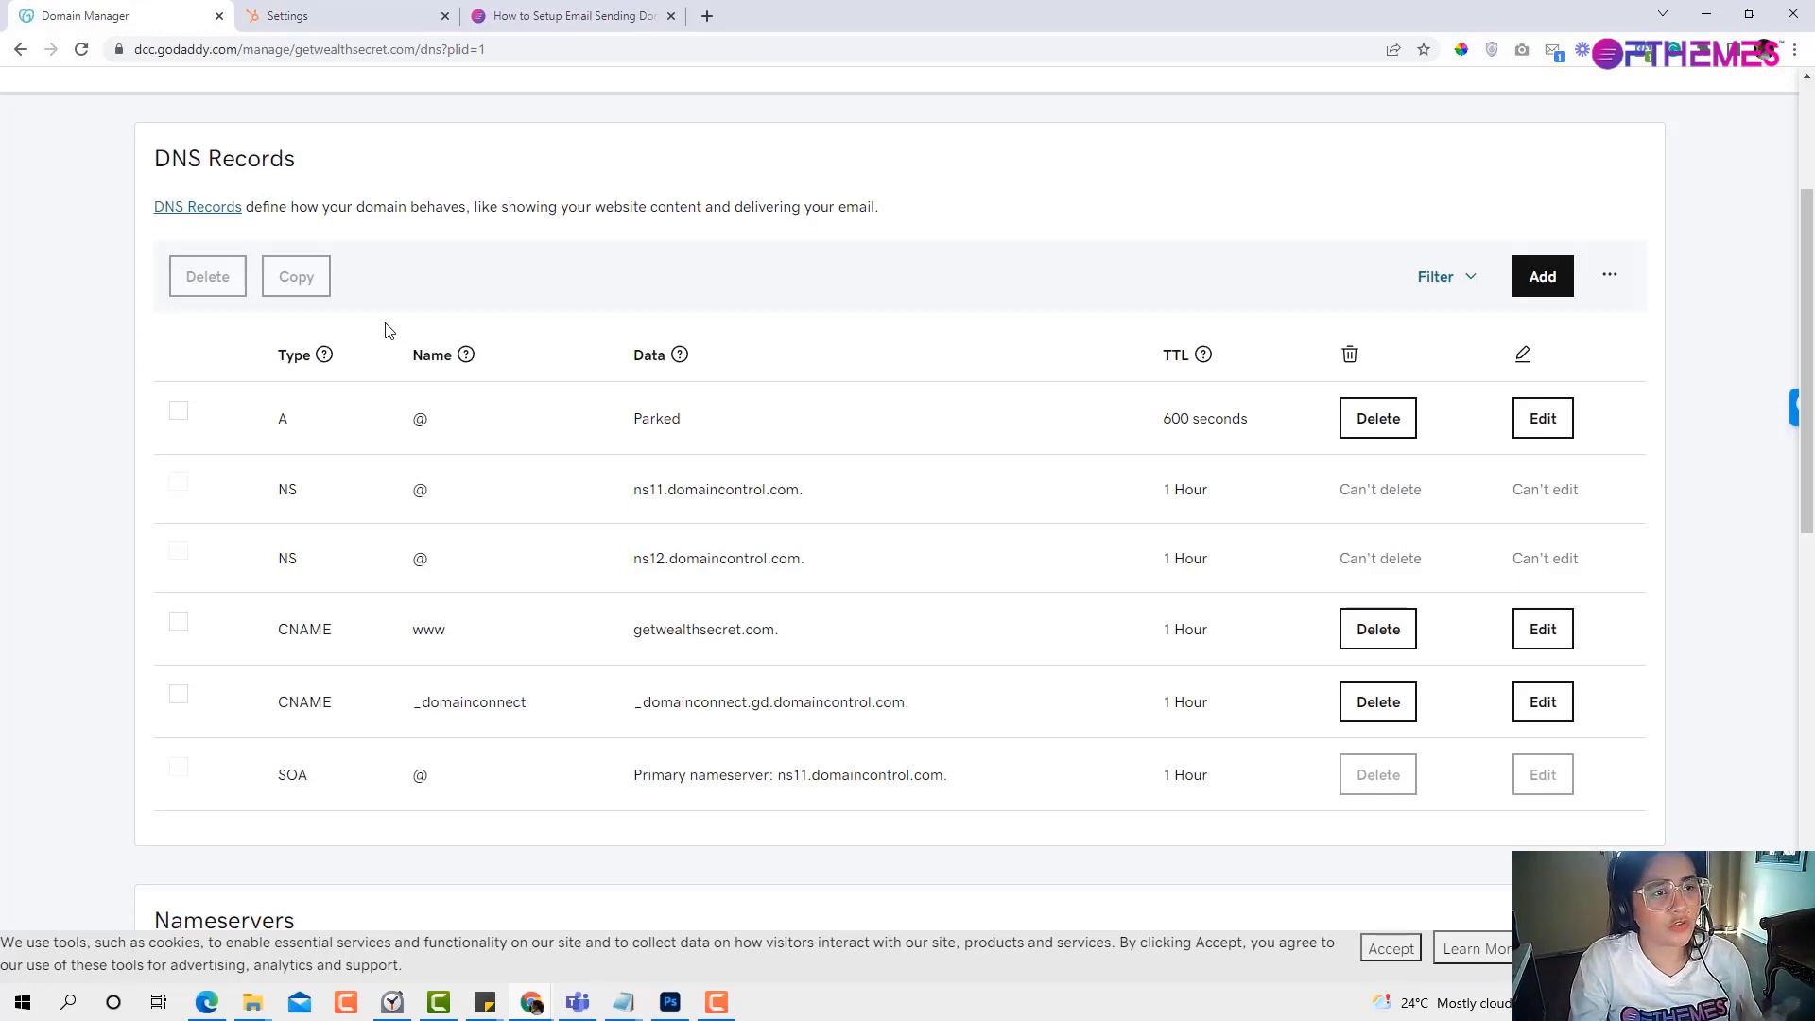
scroll(385, 330, "down", 1)
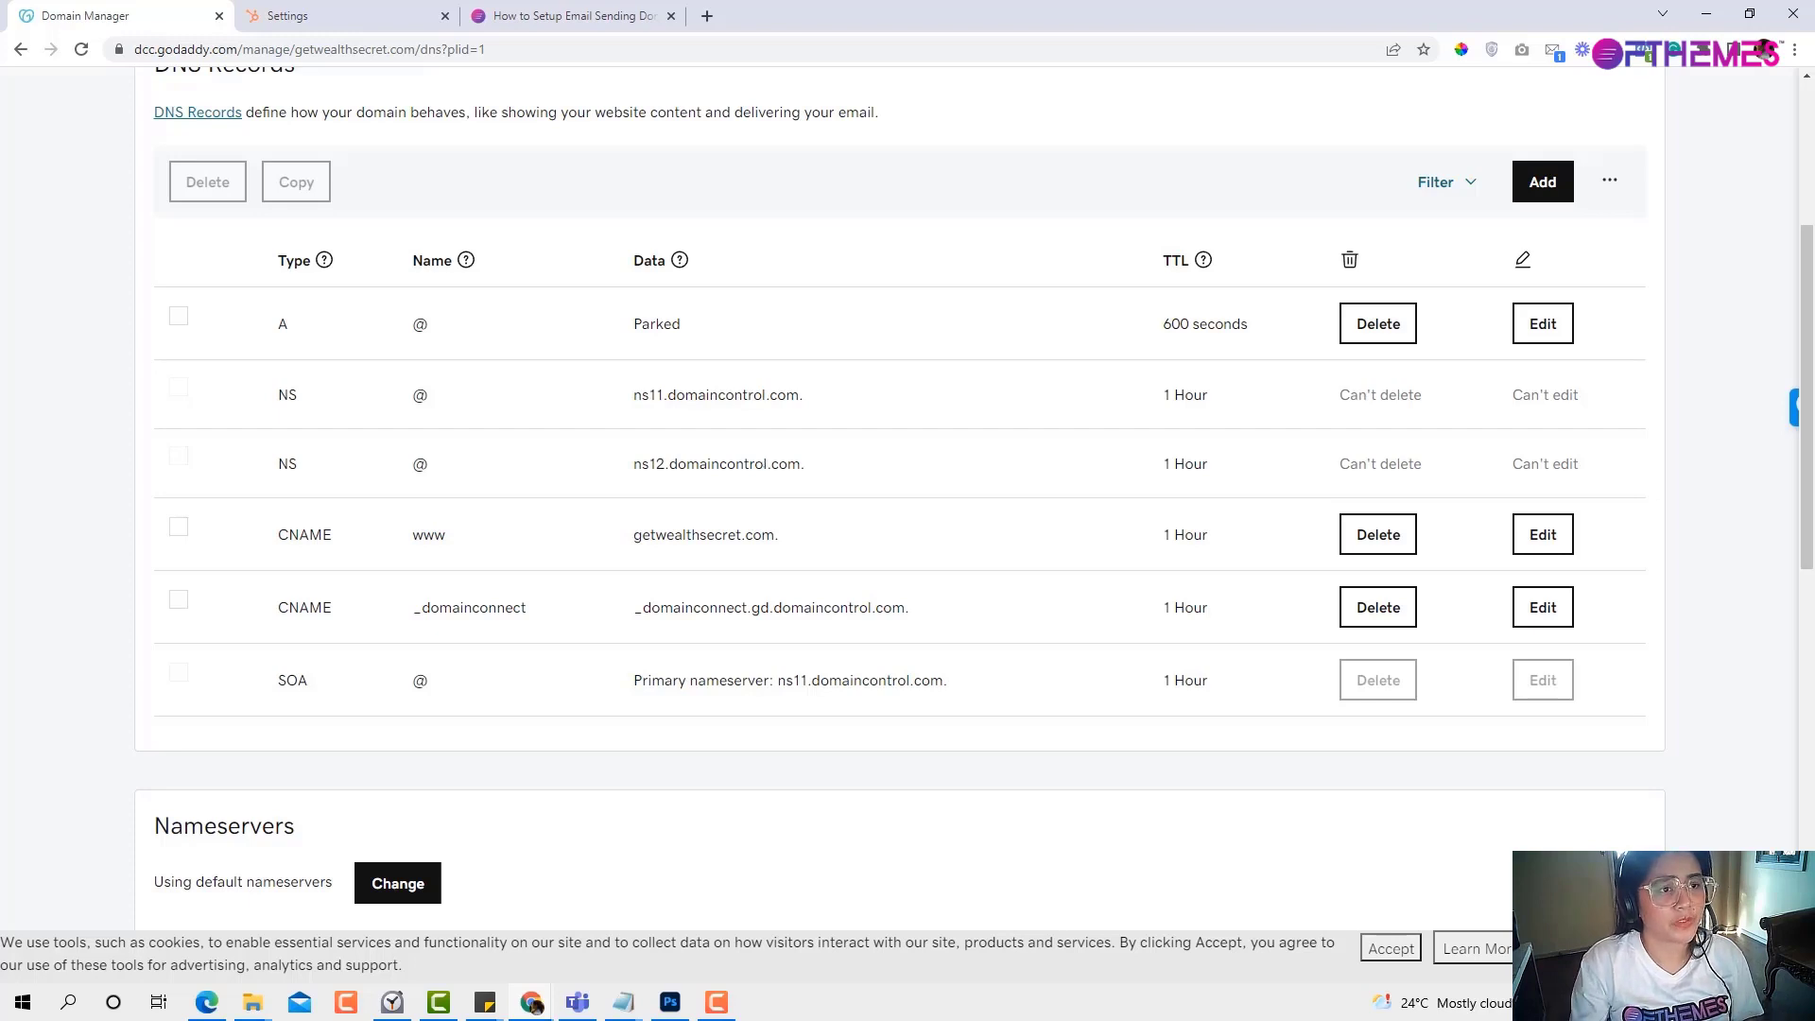
left_click(326, 14)
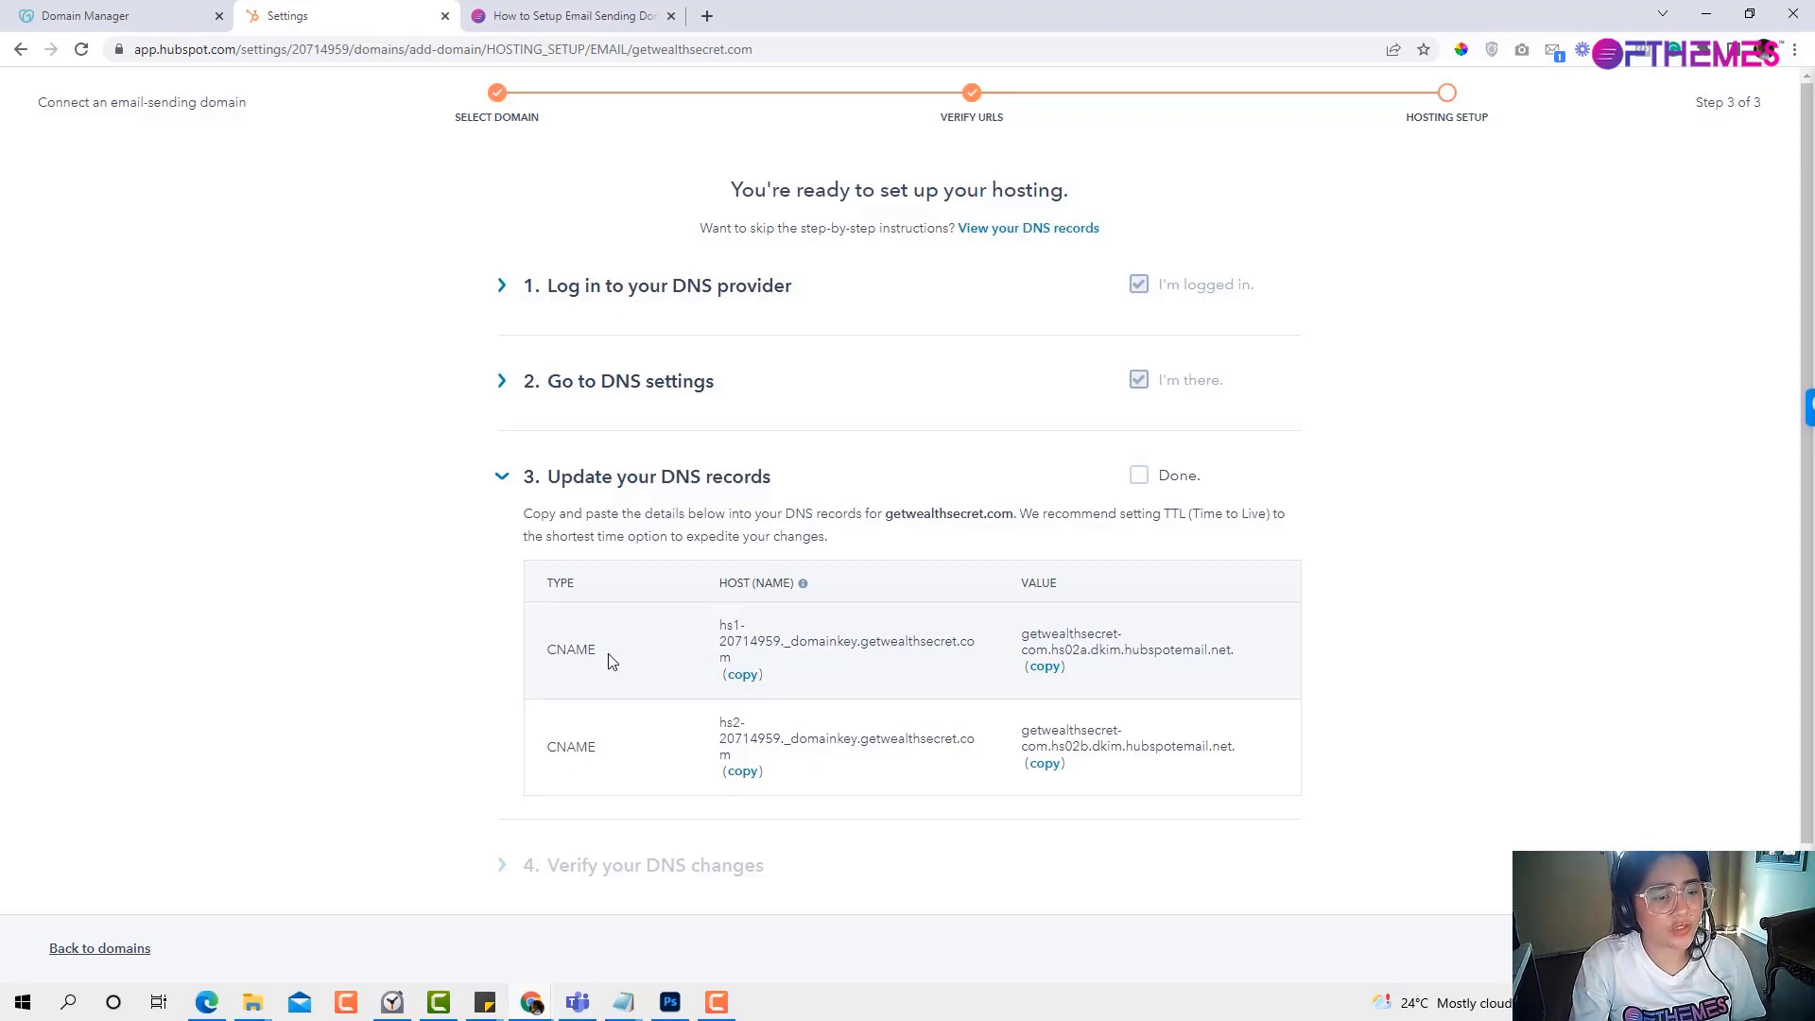
left_click_drag(609, 654, 546, 652)
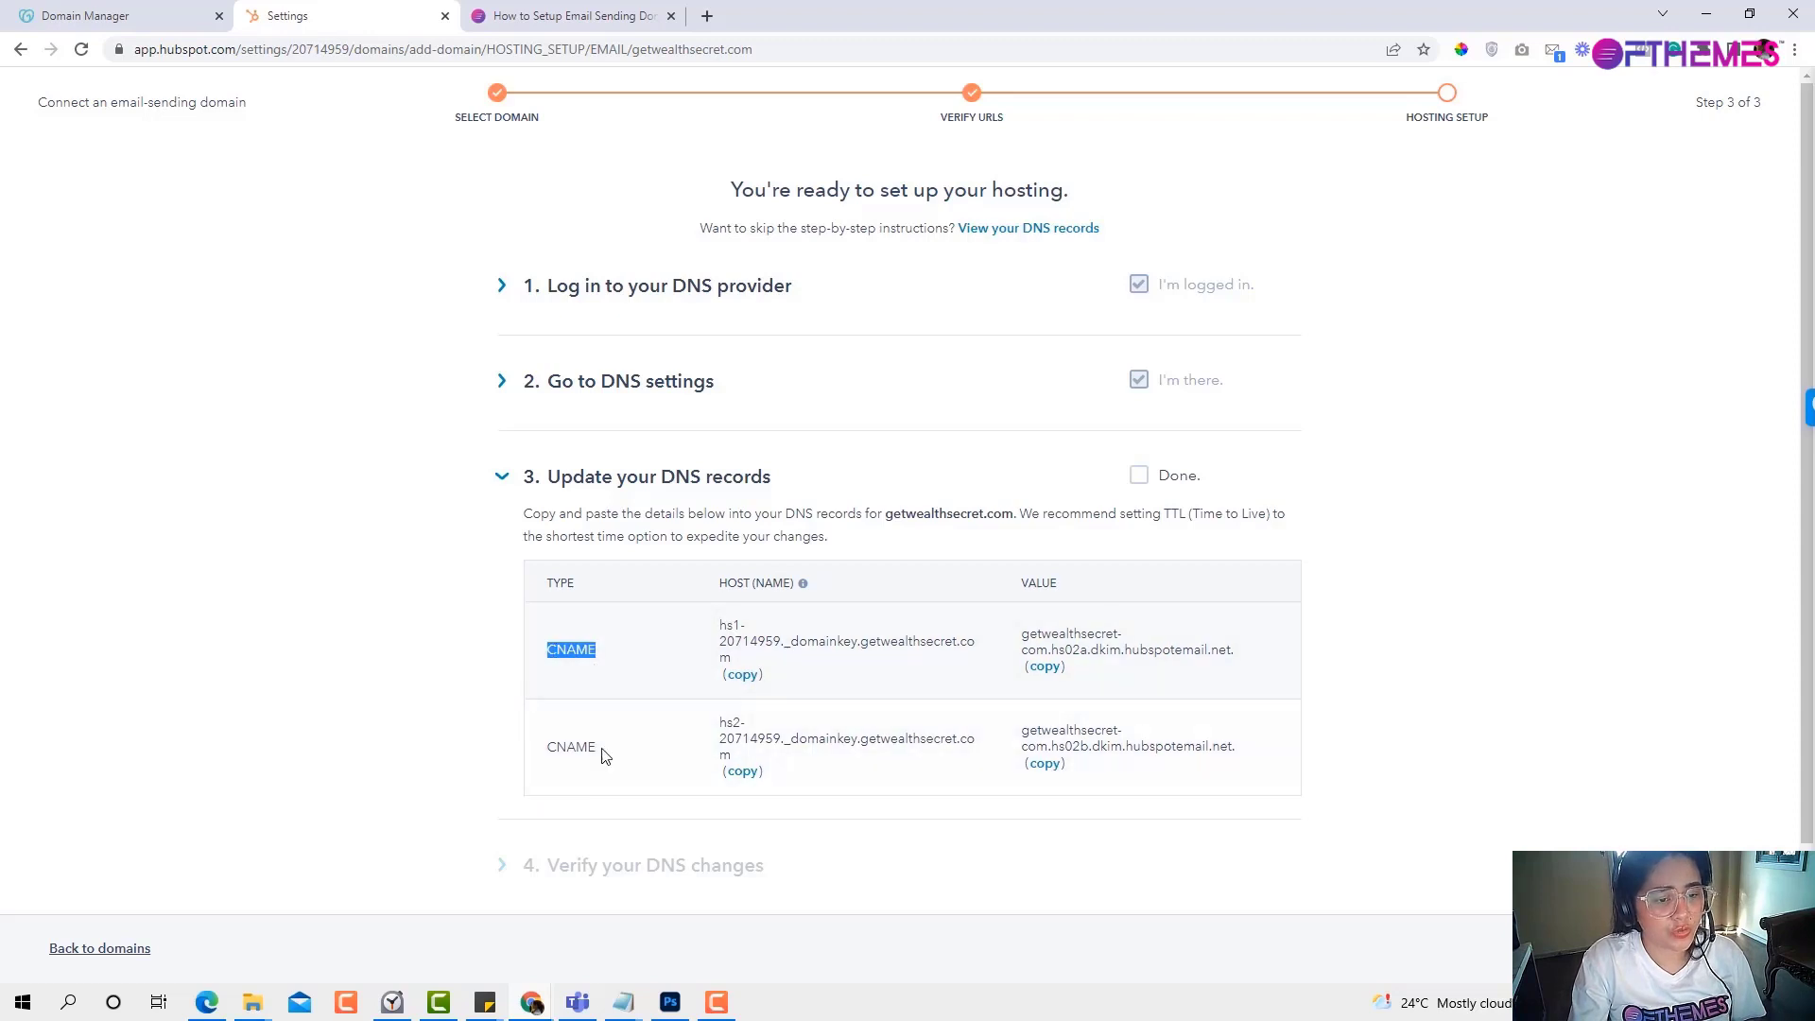
Start a new CNAME record named hs1-20714959._domainkey, copied from HubSpot.
left_click(94, 16)
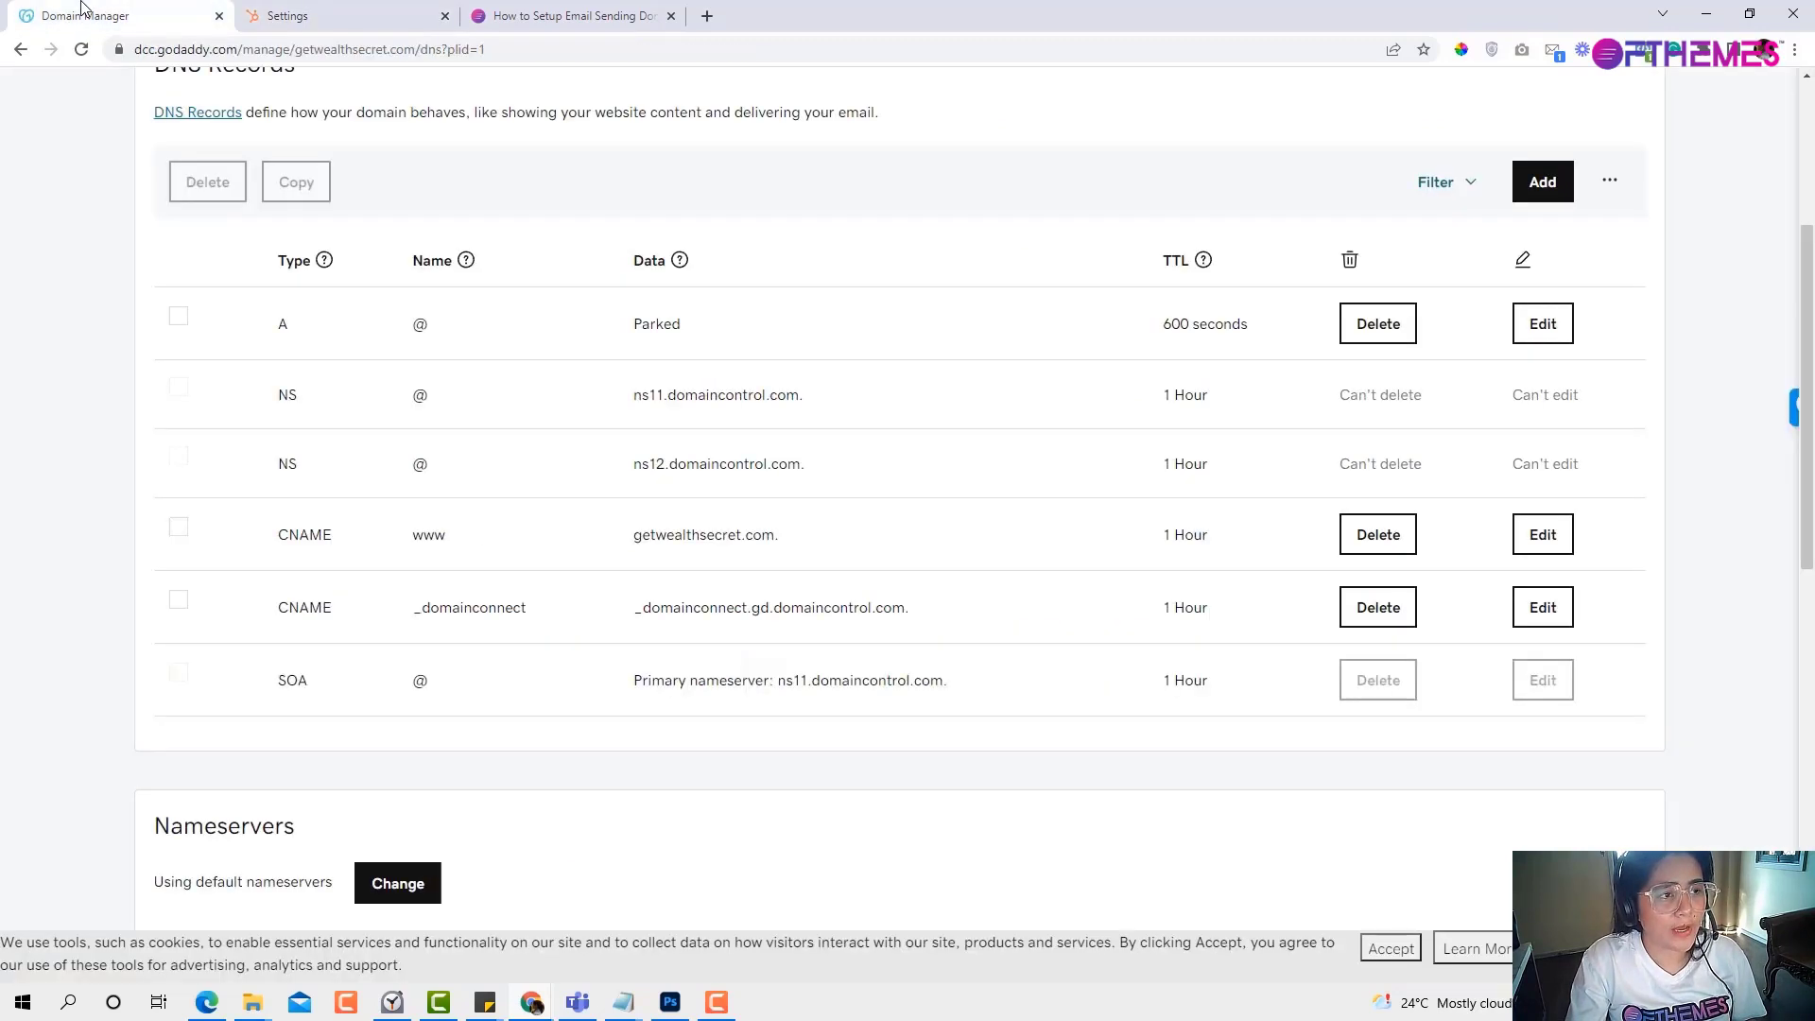
left_click(1551, 186)
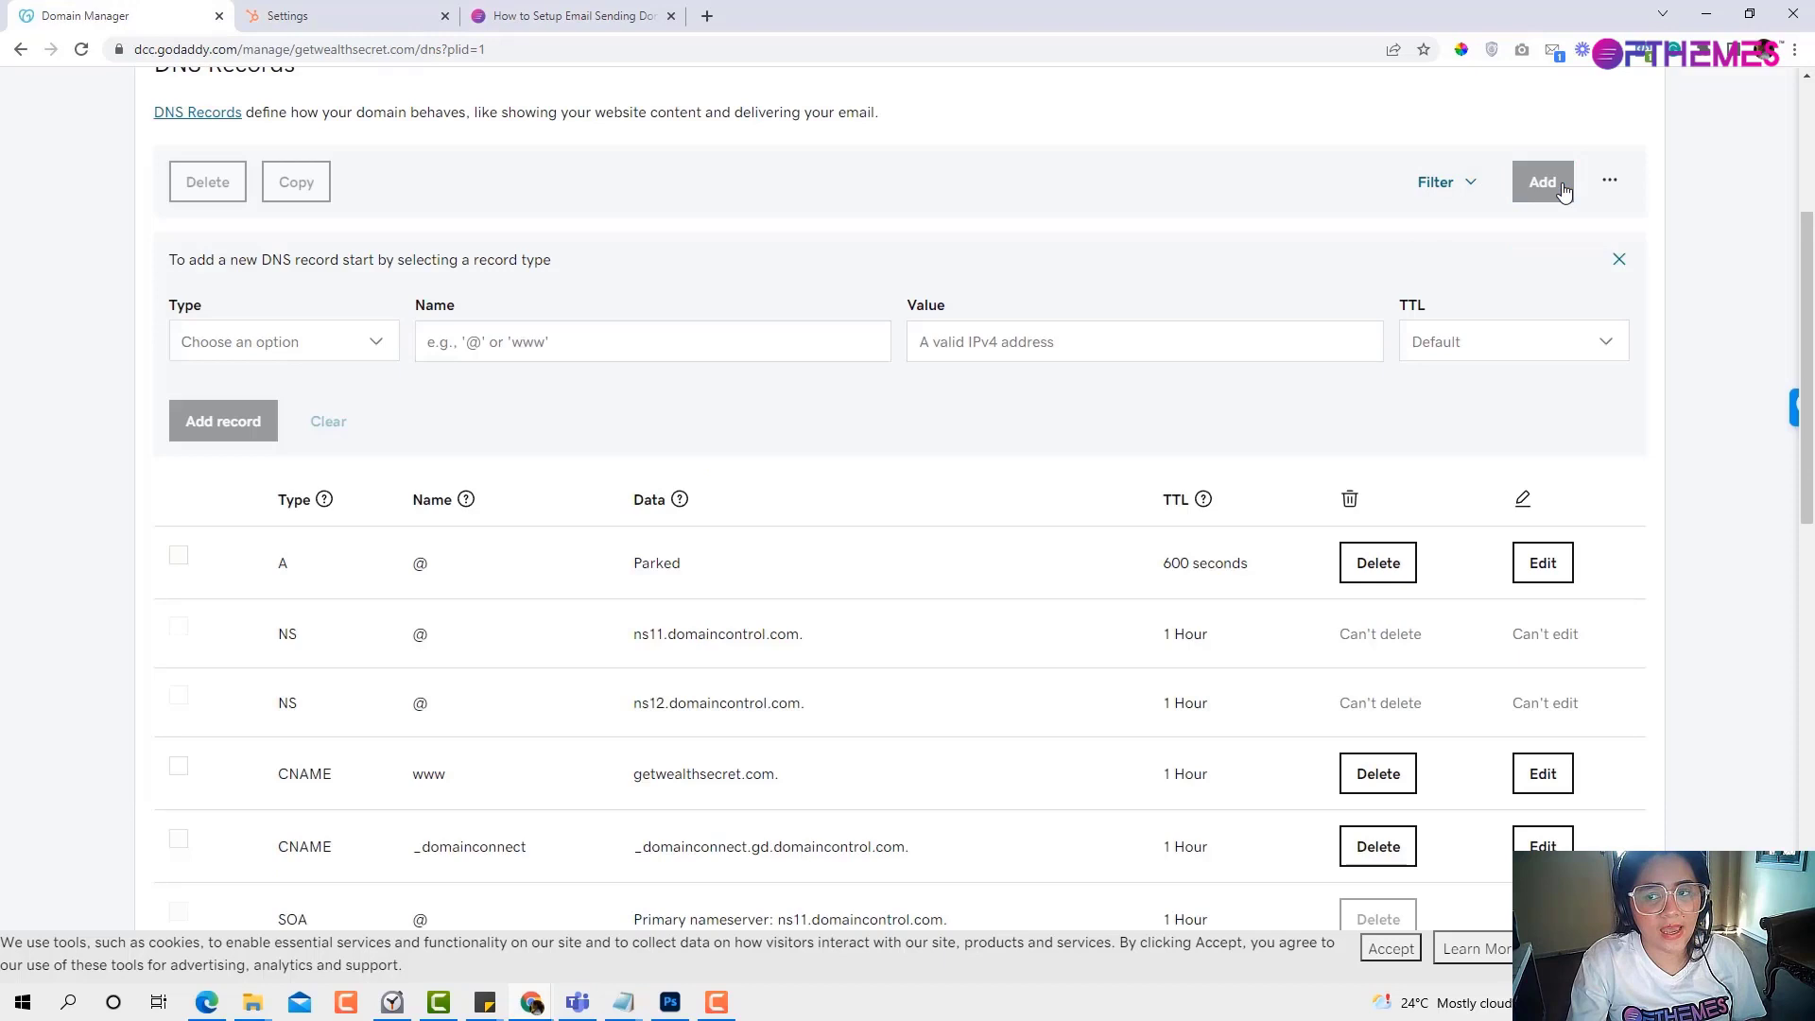
left_click(370, 344)
left_click(265, 522)
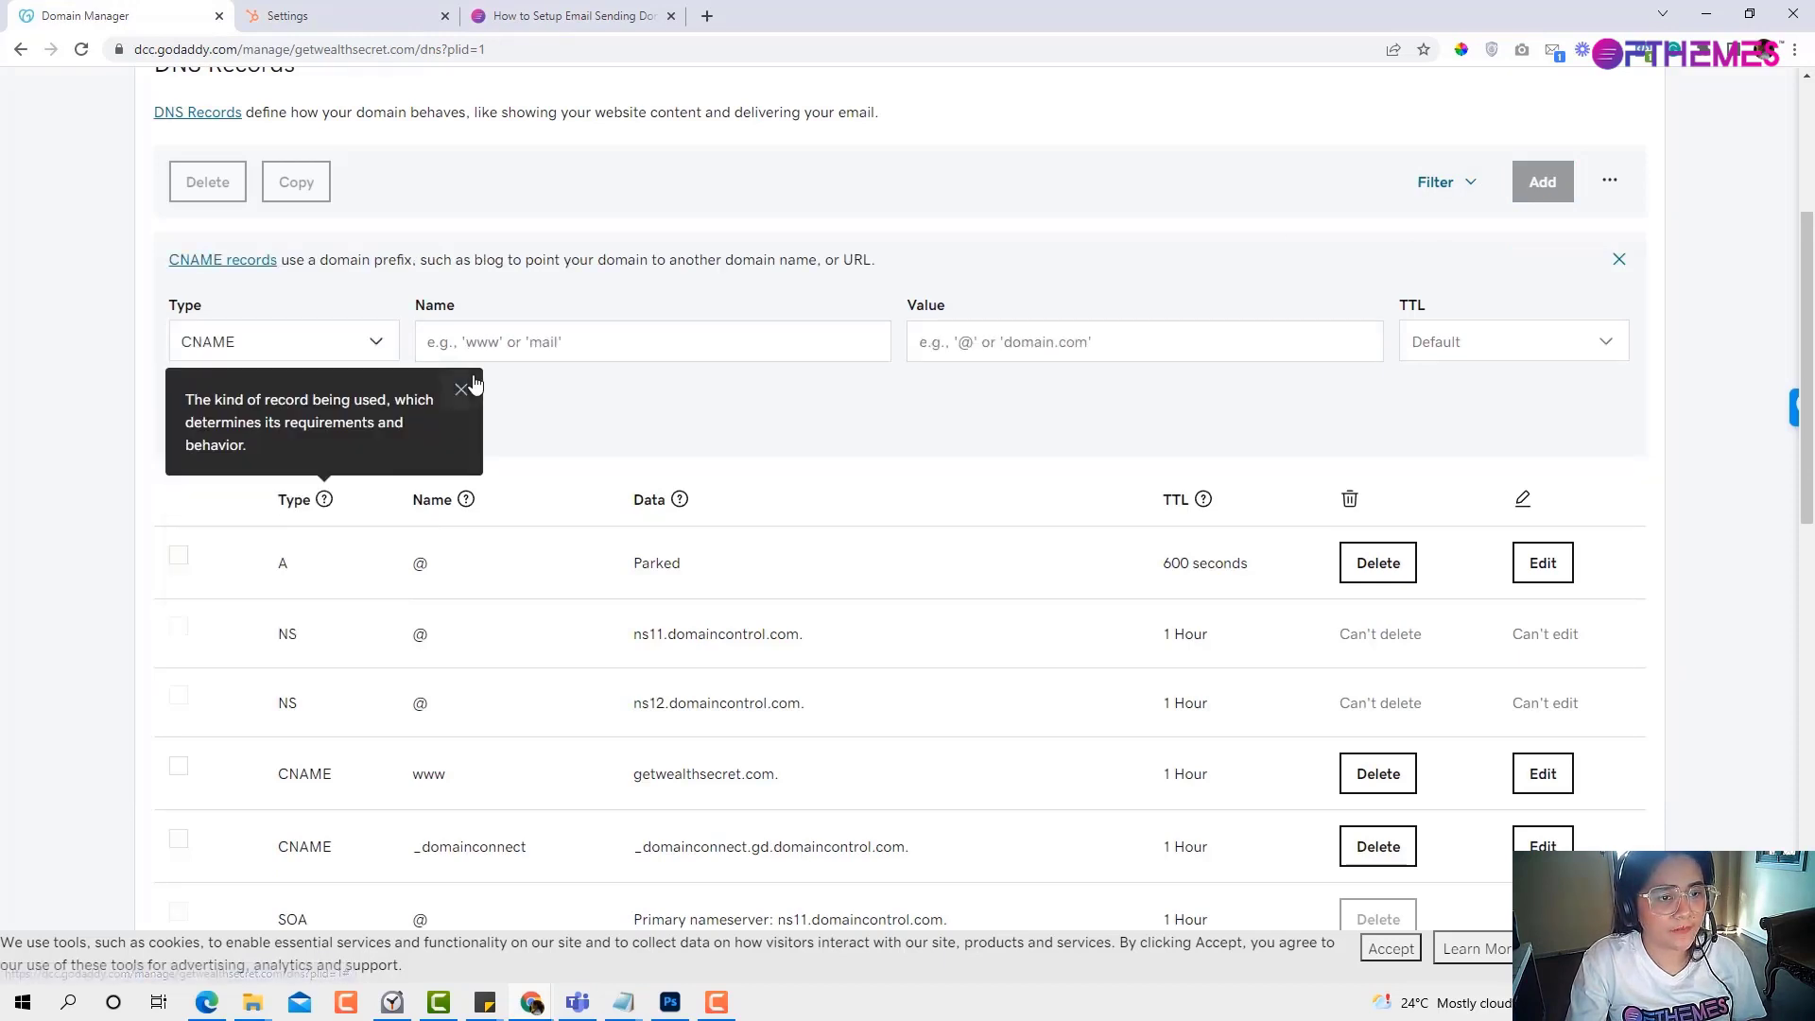
left_click(287, 16)
left_click_drag(719, 628, 747, 656)
key("ctrl+c")
left_click(189, 11)
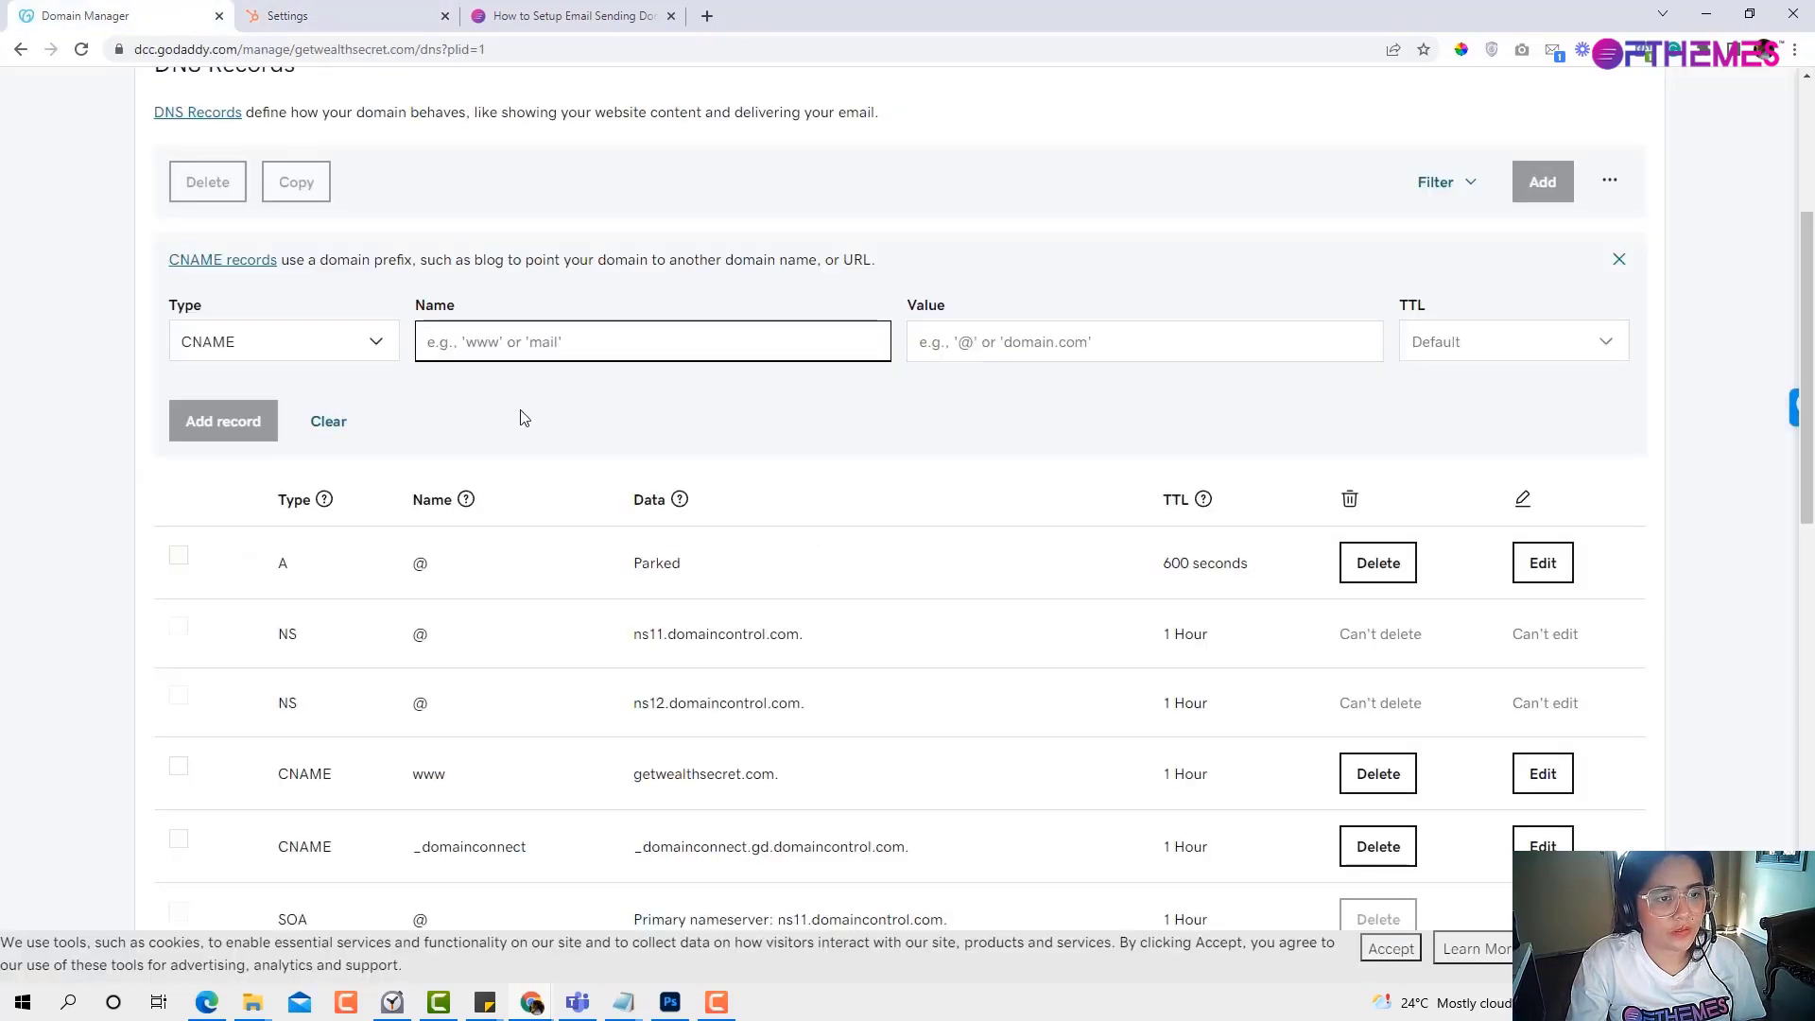
key("ctrl+v")
triple_click(435, 345)
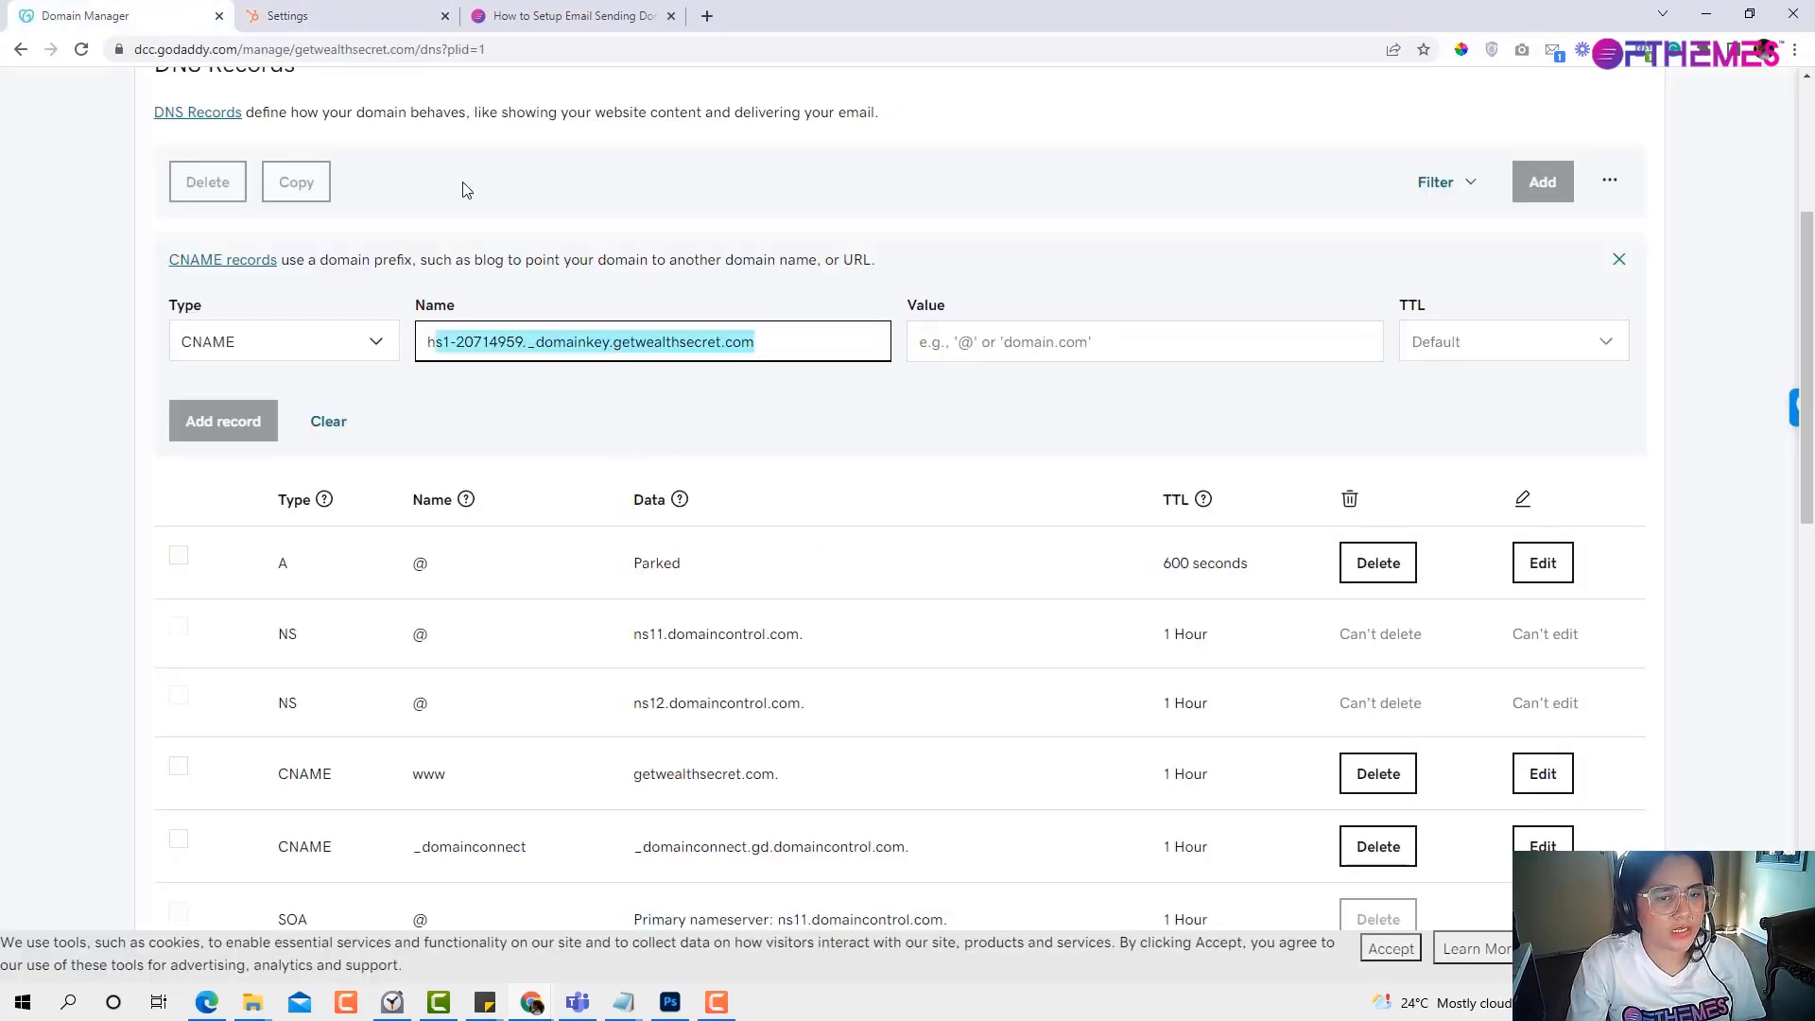
Set its value to getwealthsecret-com.hs02a.dkim.hubspotemail.net without the trailing period, and save.
left_click(288, 16)
left_click_drag(1016, 640, 1236, 652)
key("ctrl+c")
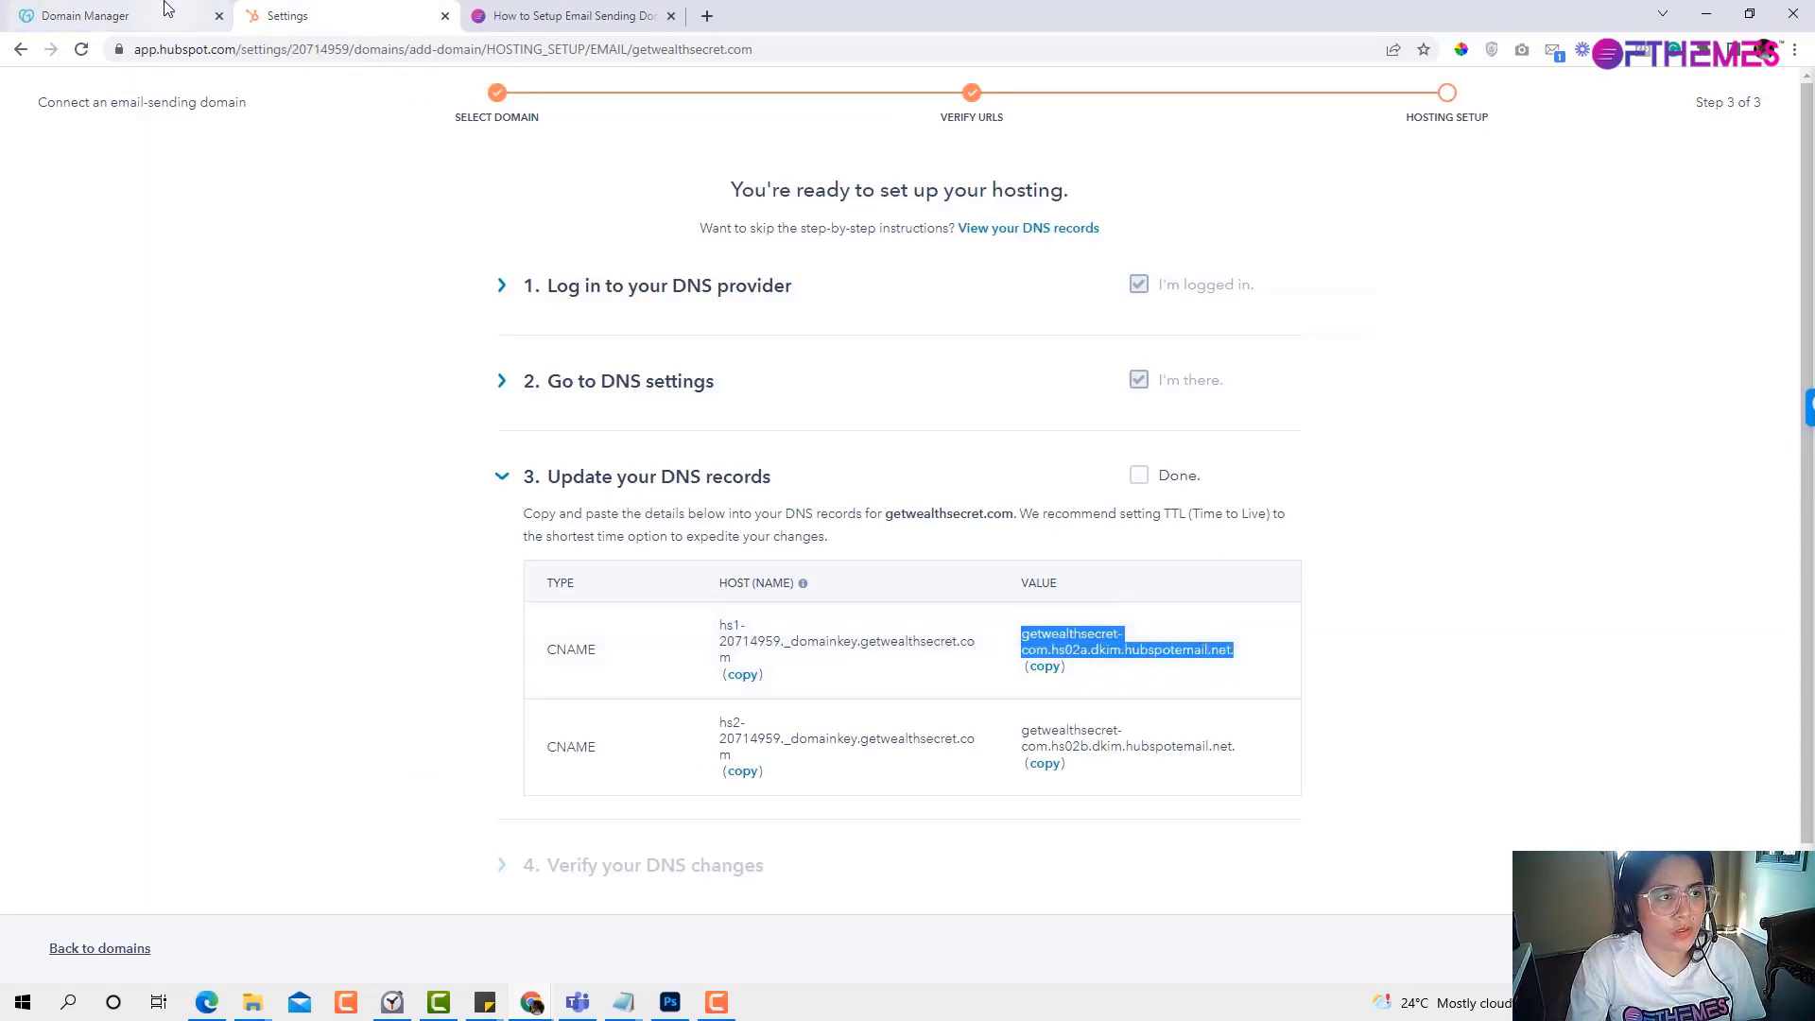
left_click(201, 19)
left_click(999, 345)
key("ctrl+v")
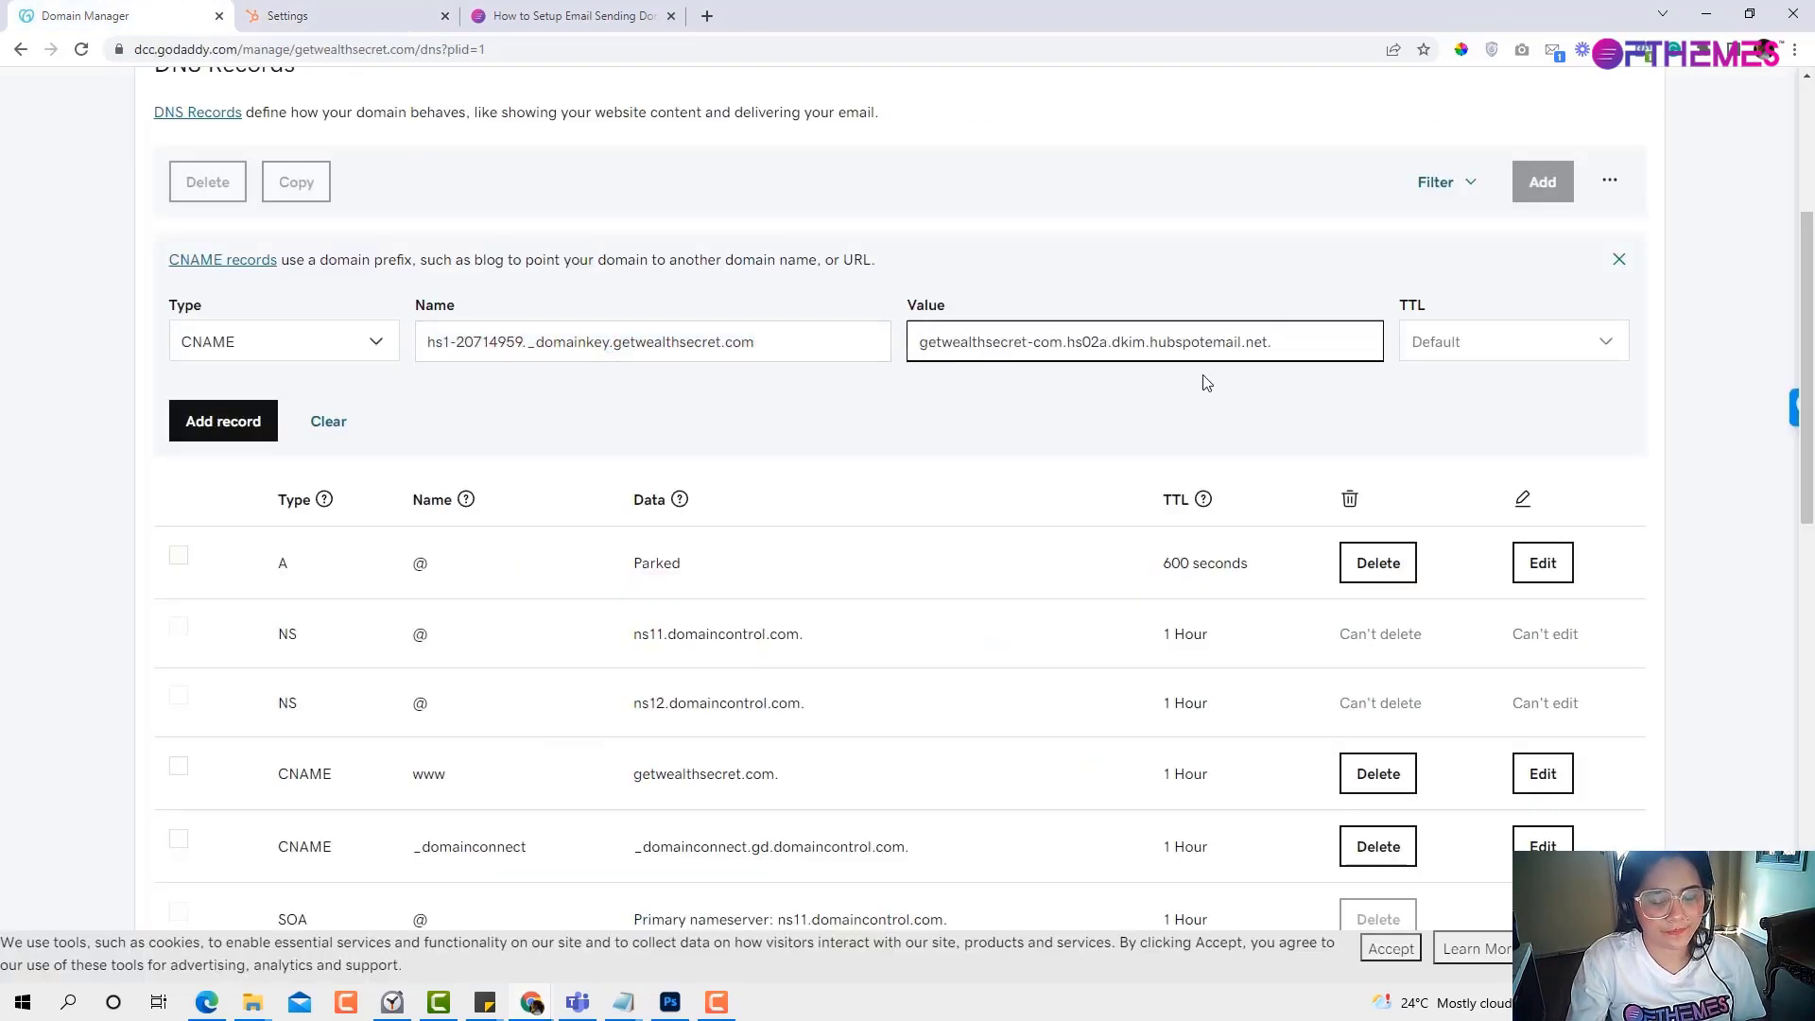
key("BackSpace")
left_click(220, 445)
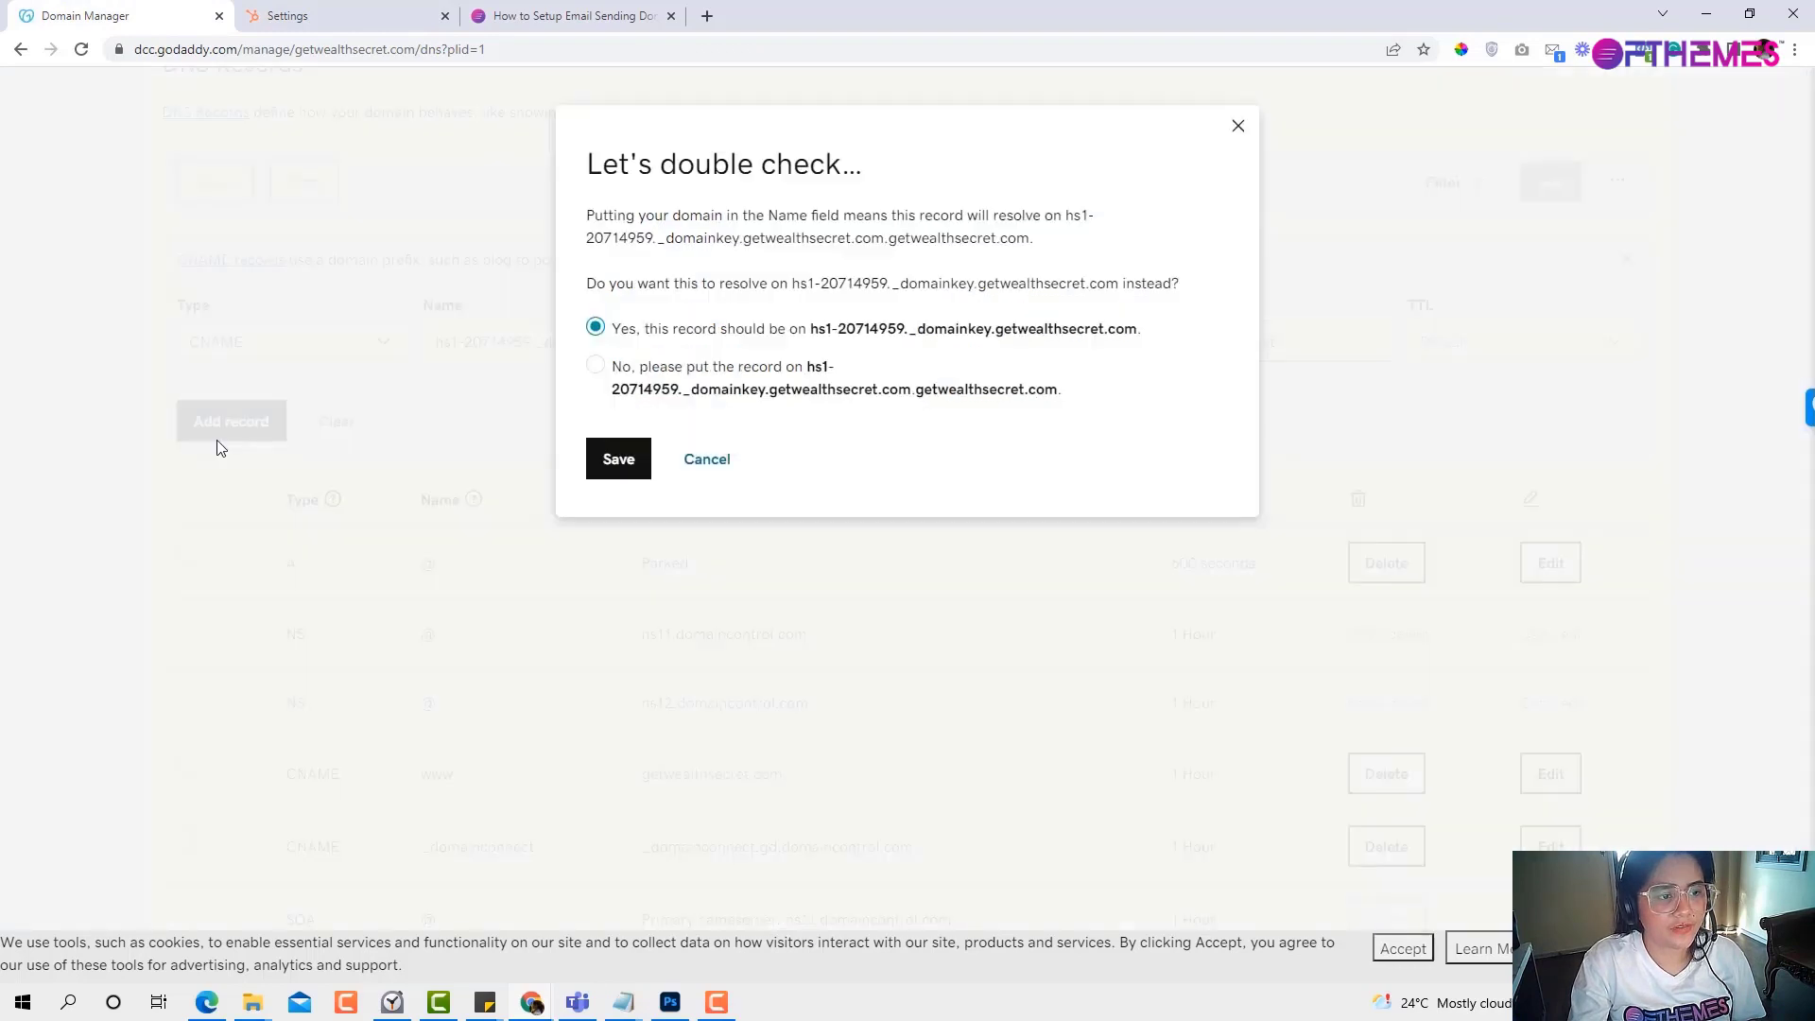
left_click(619, 460)
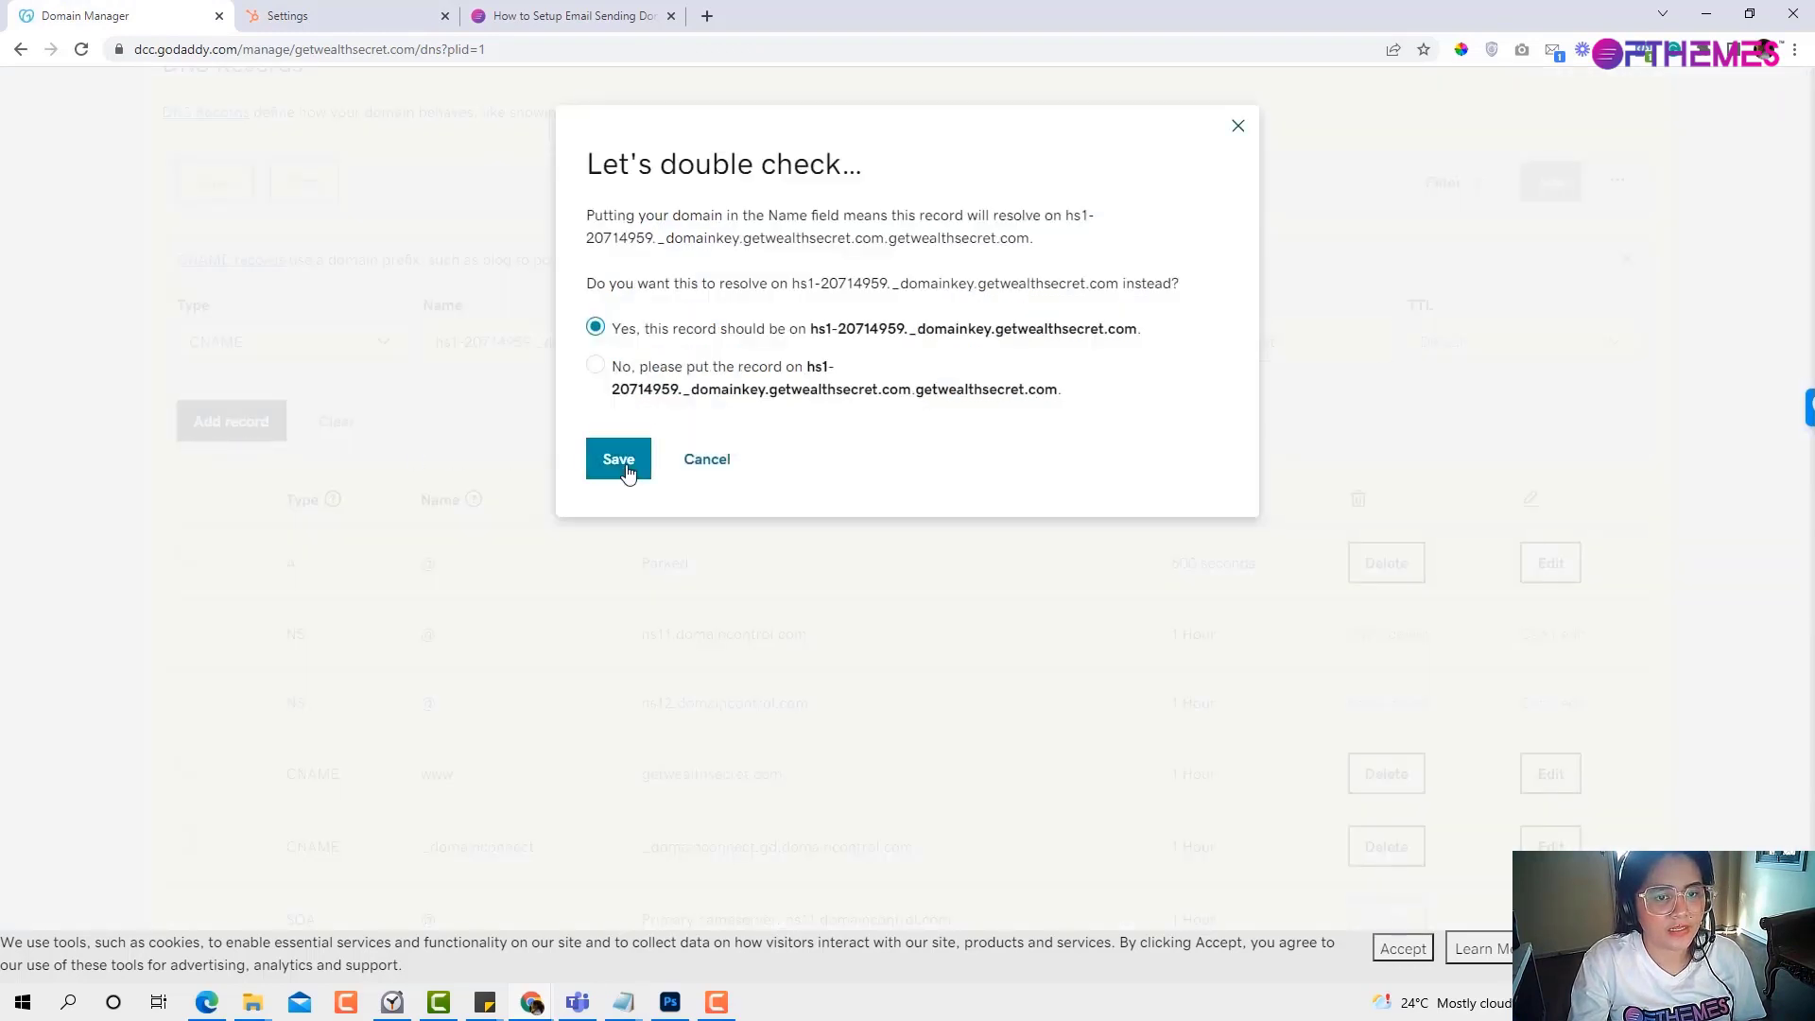
Delete the www and _domainconnect CNAME records, confirming each deletion.
scroll(750, 491, "down", 3)
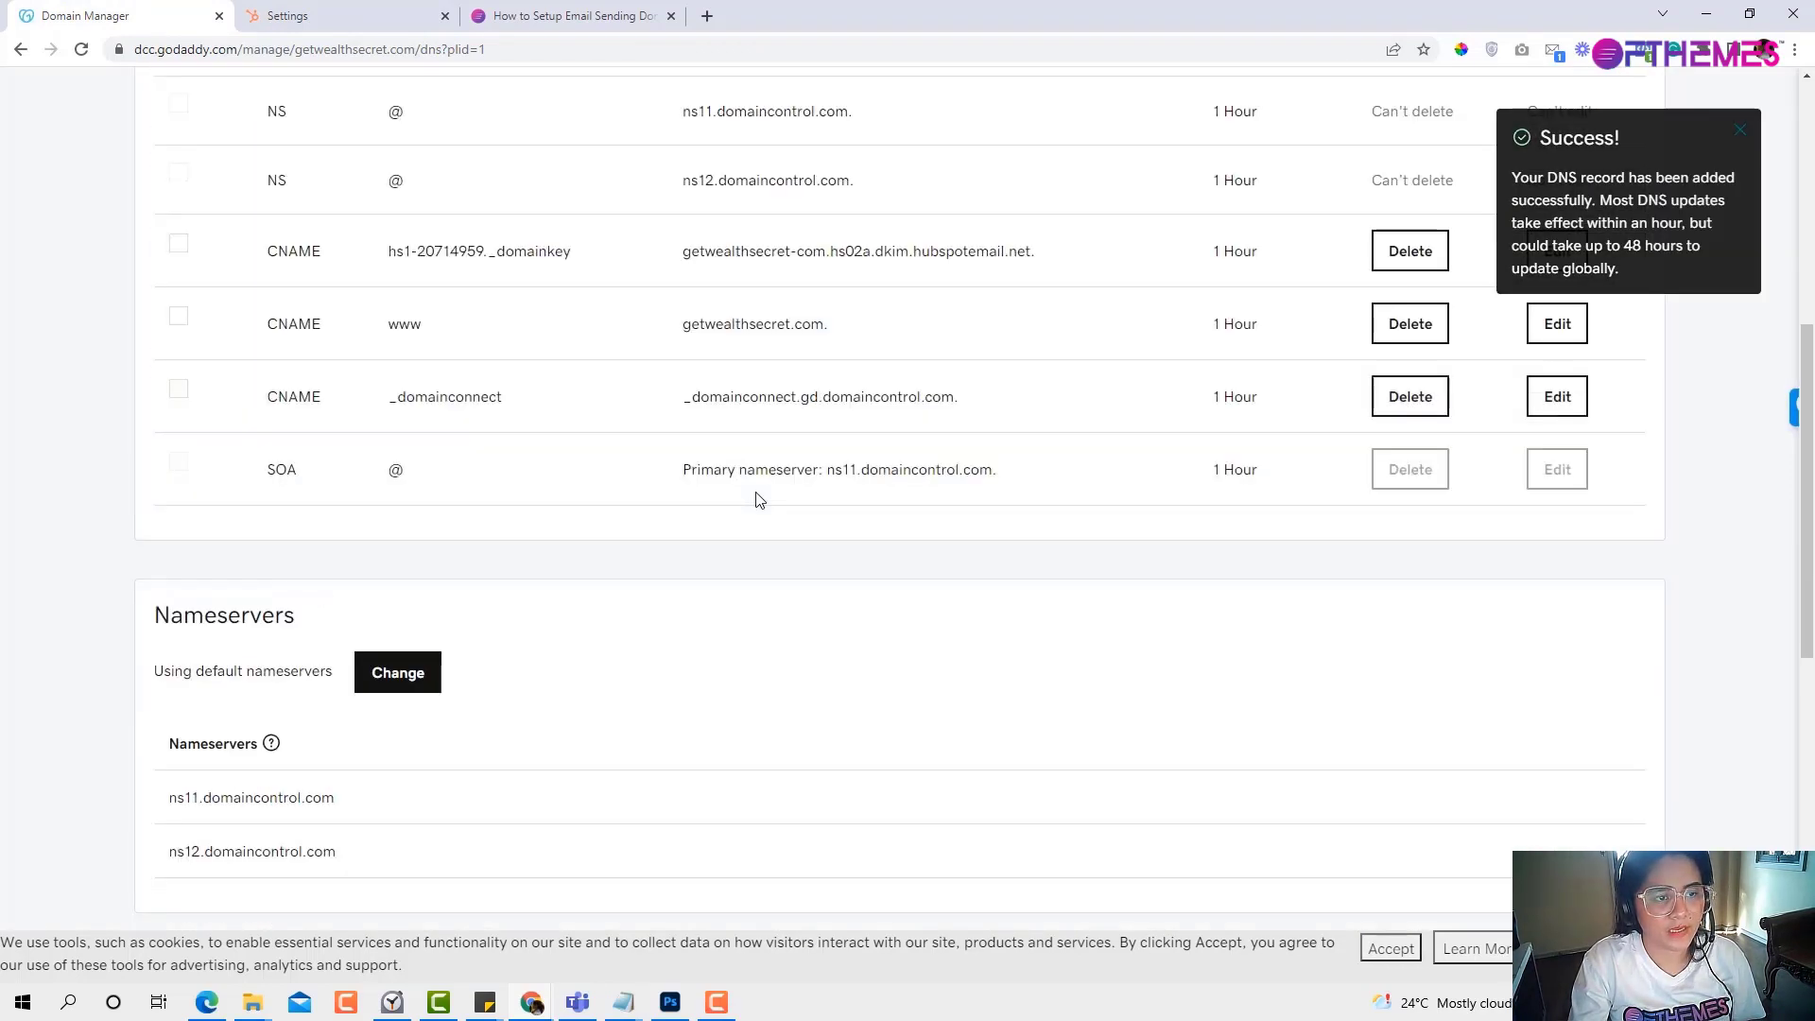
scroll(661, 454, "up", 1)
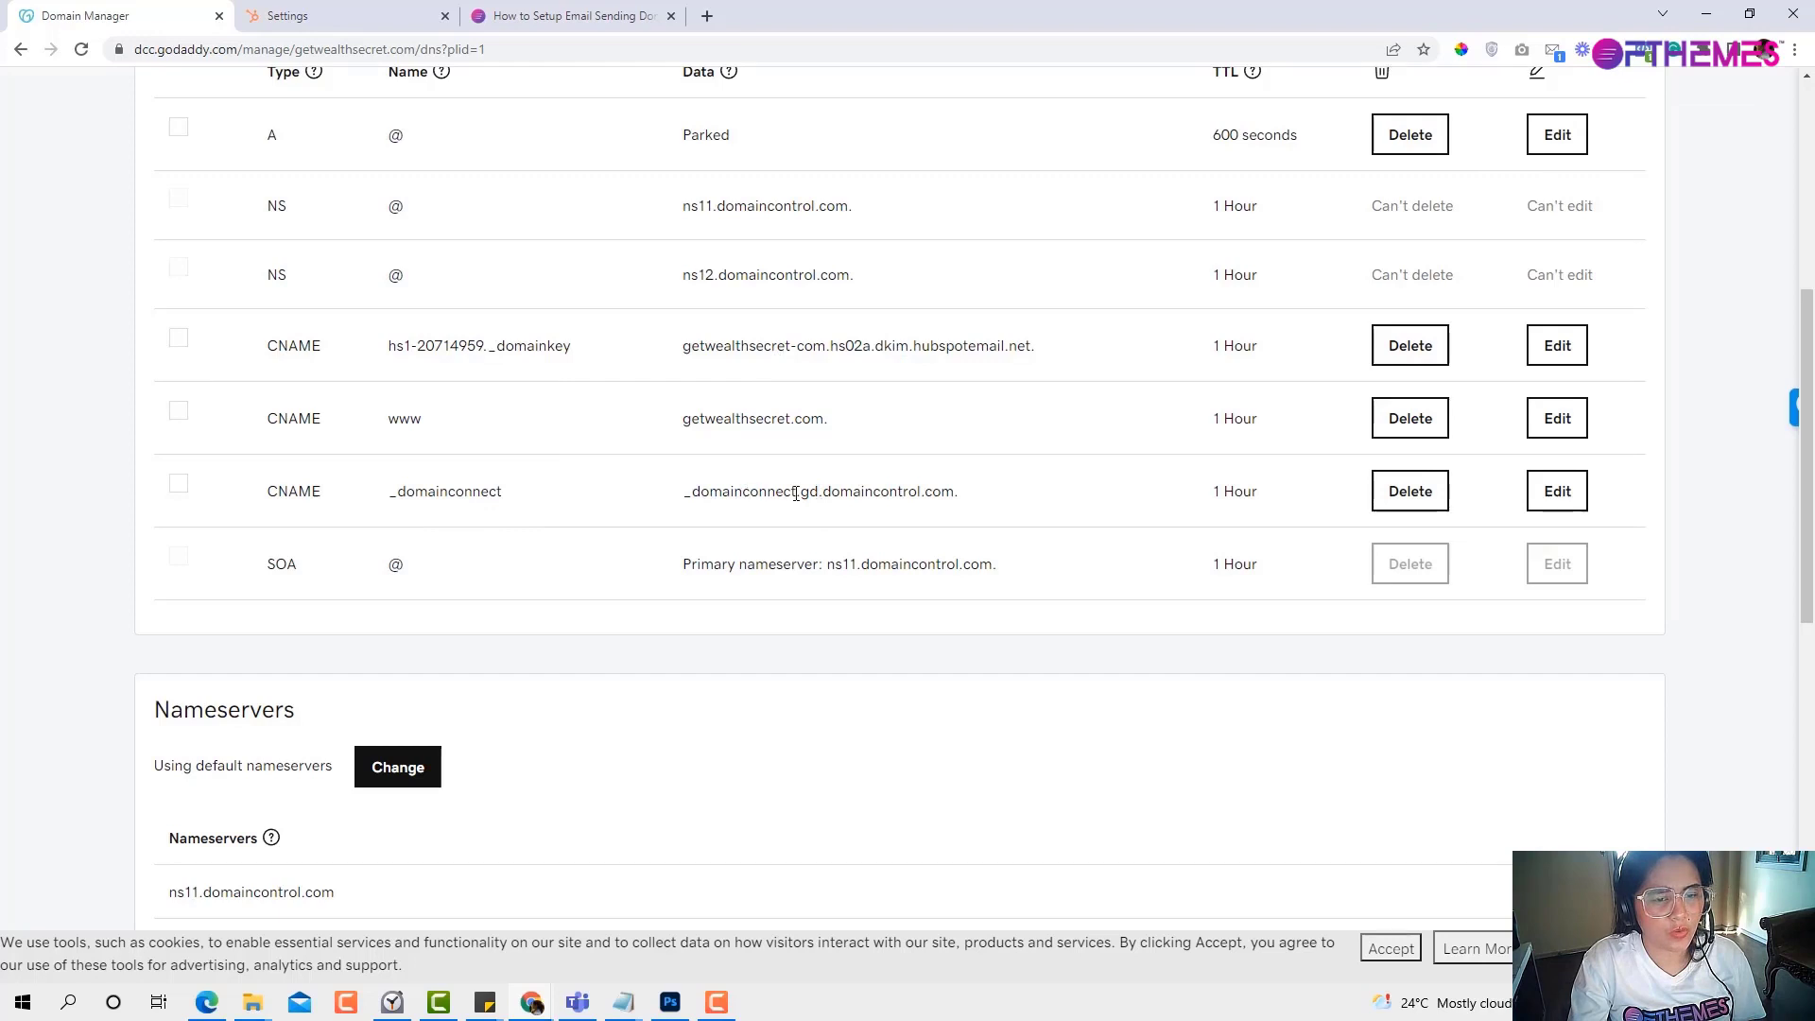
left_click(178, 483)
left_click(179, 410)
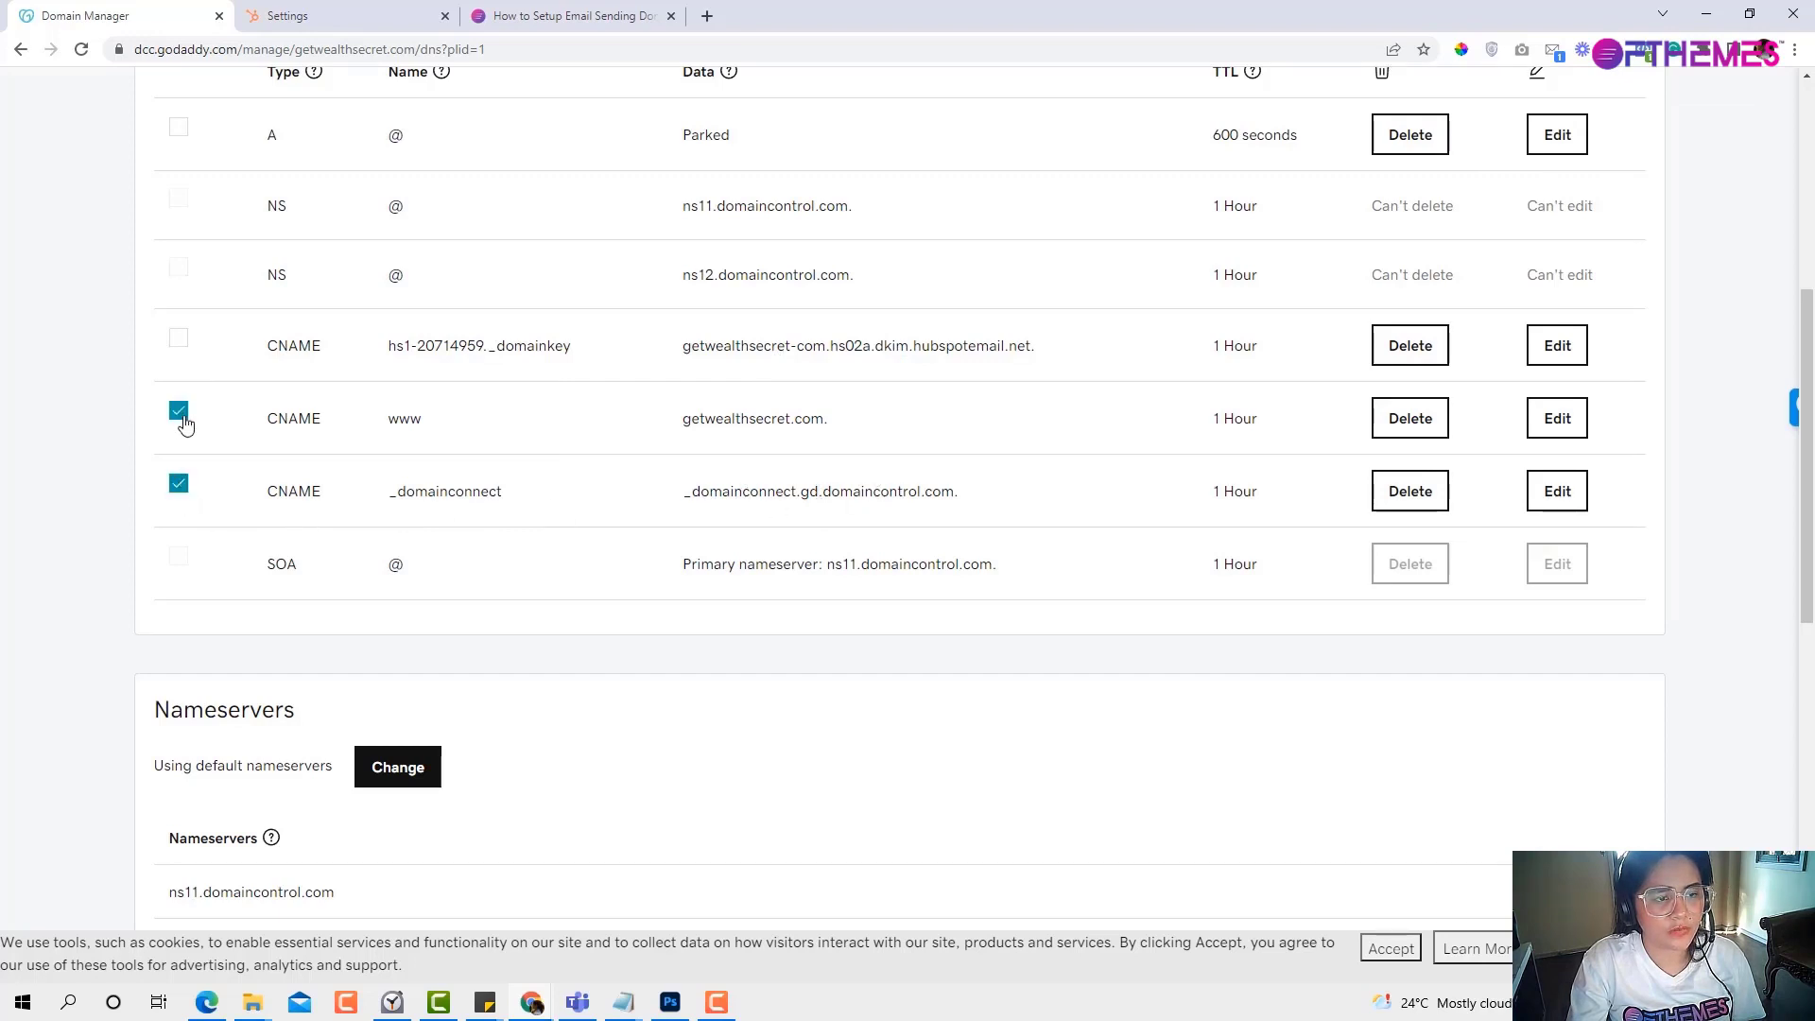
left_click(1412, 487)
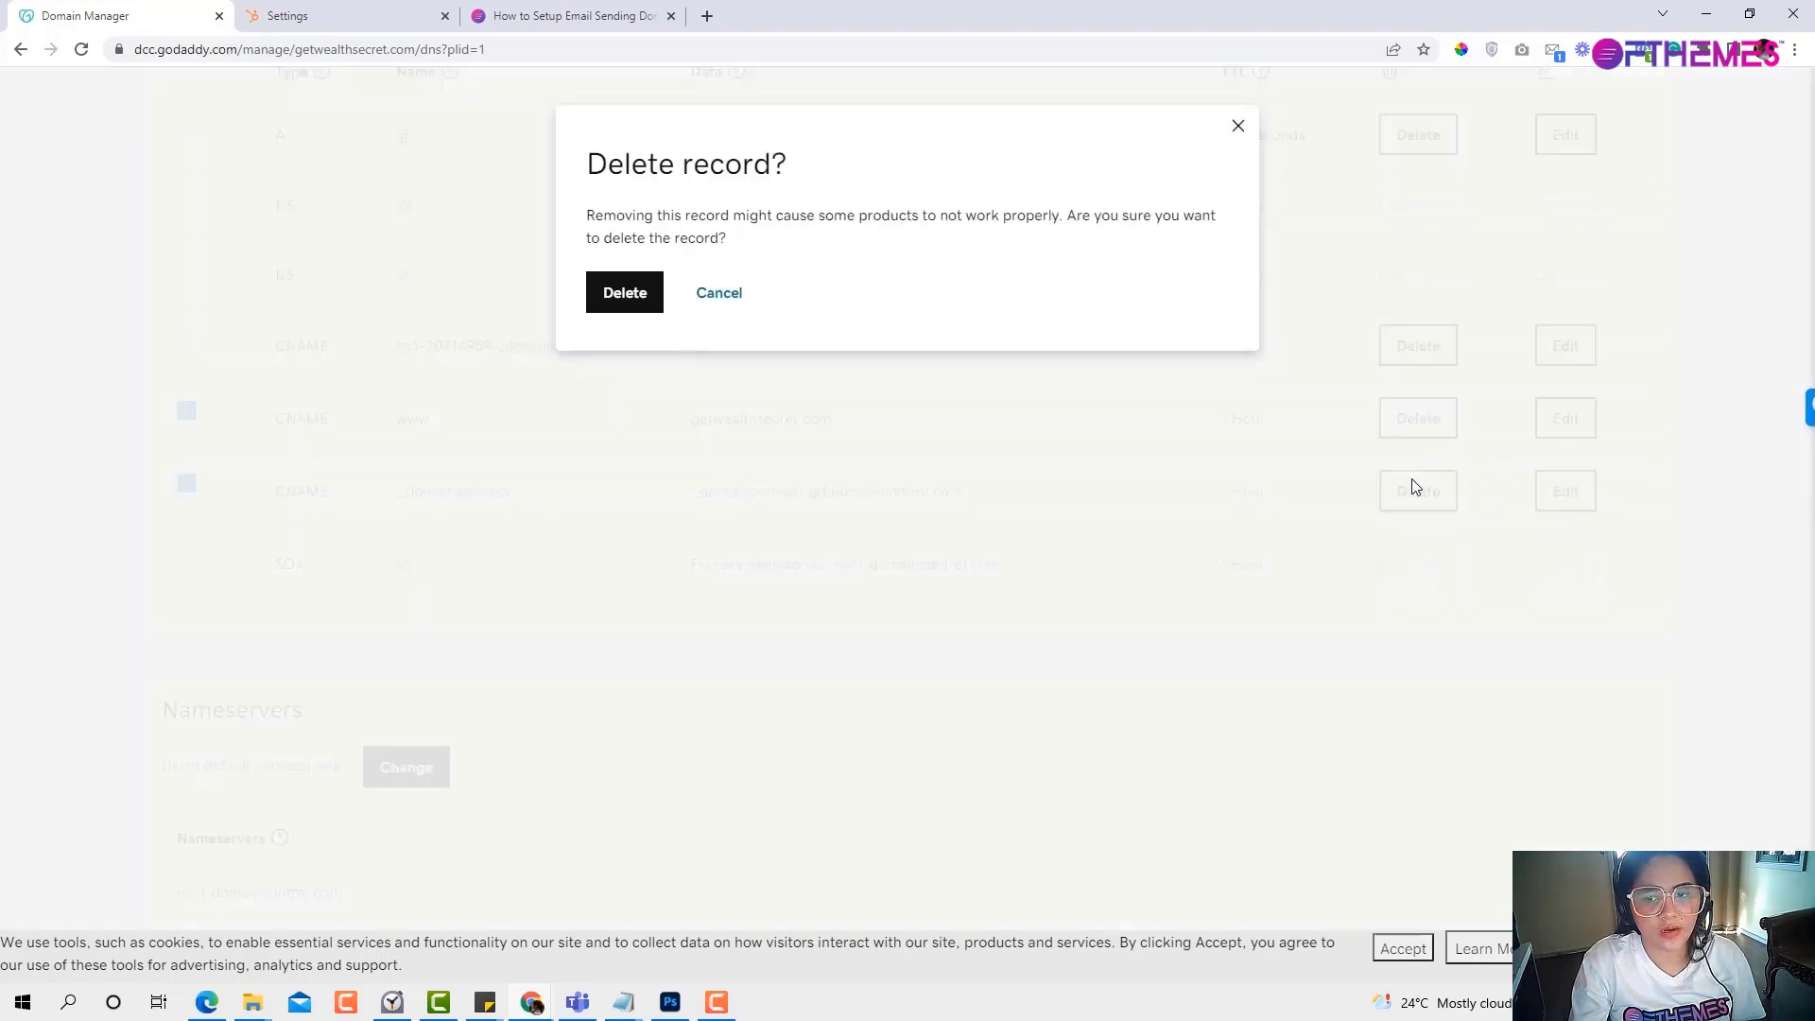
left_click(596, 301)
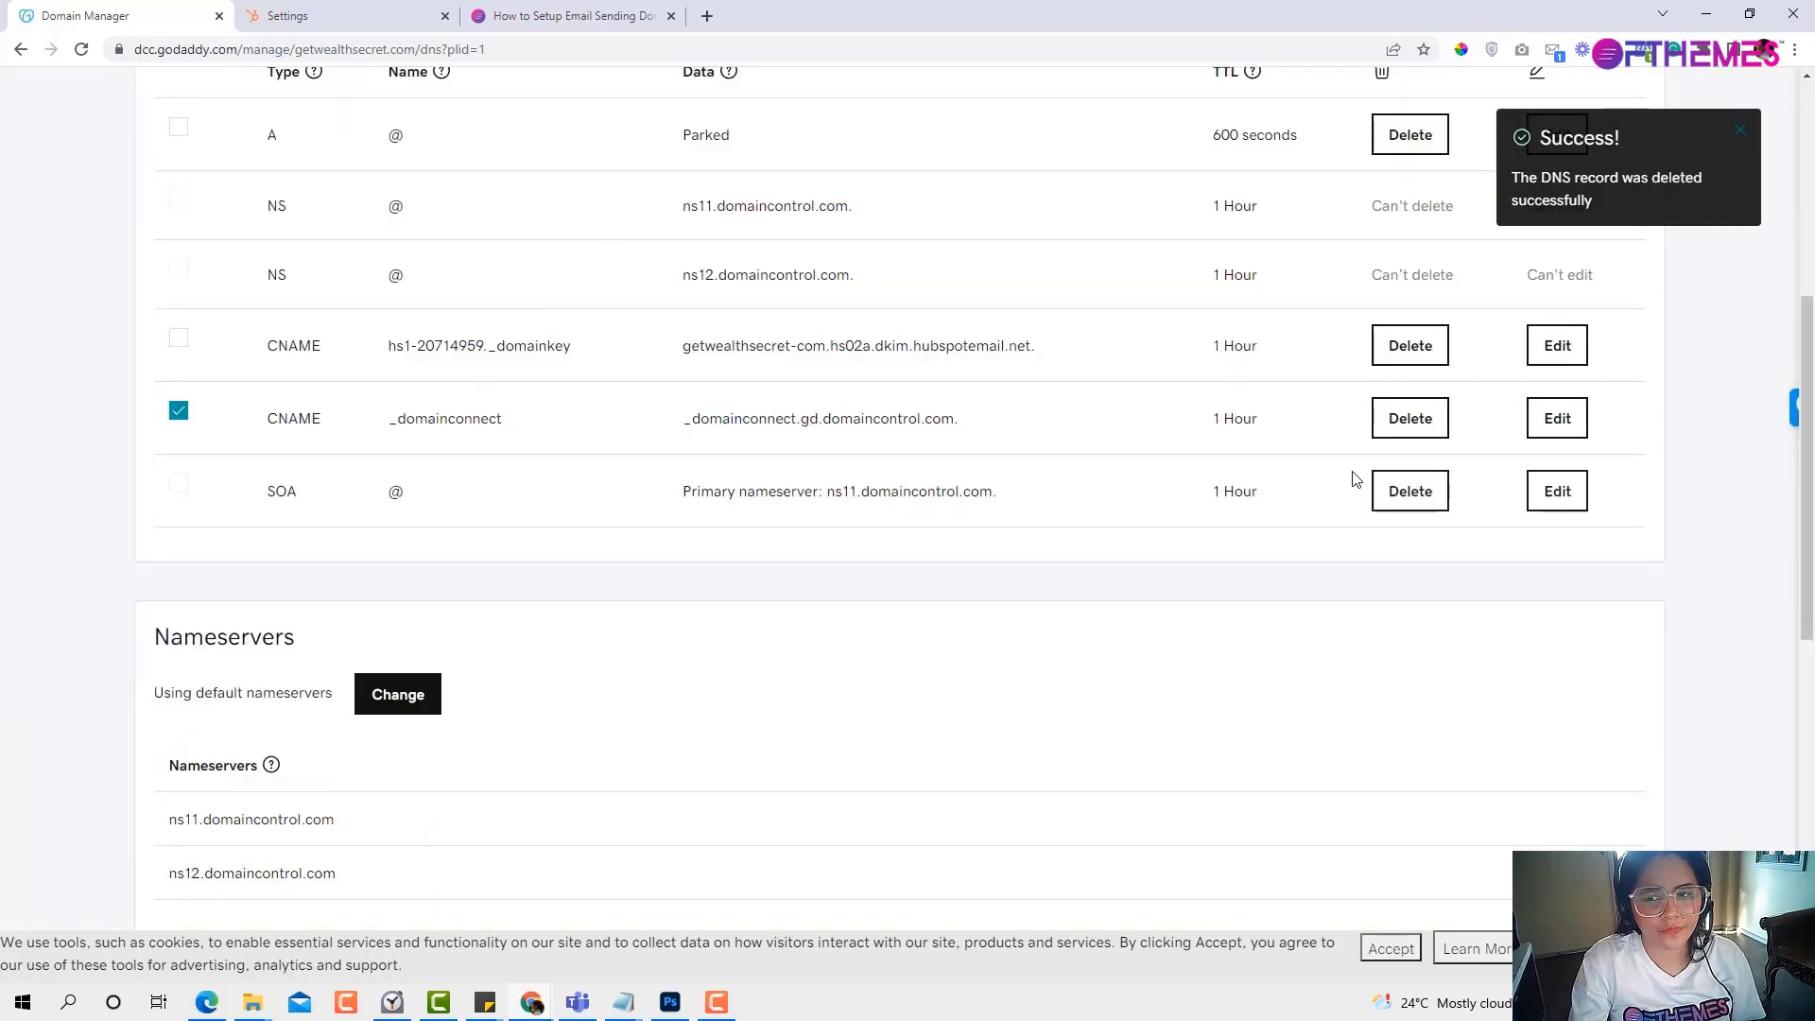
left_click(1404, 421)
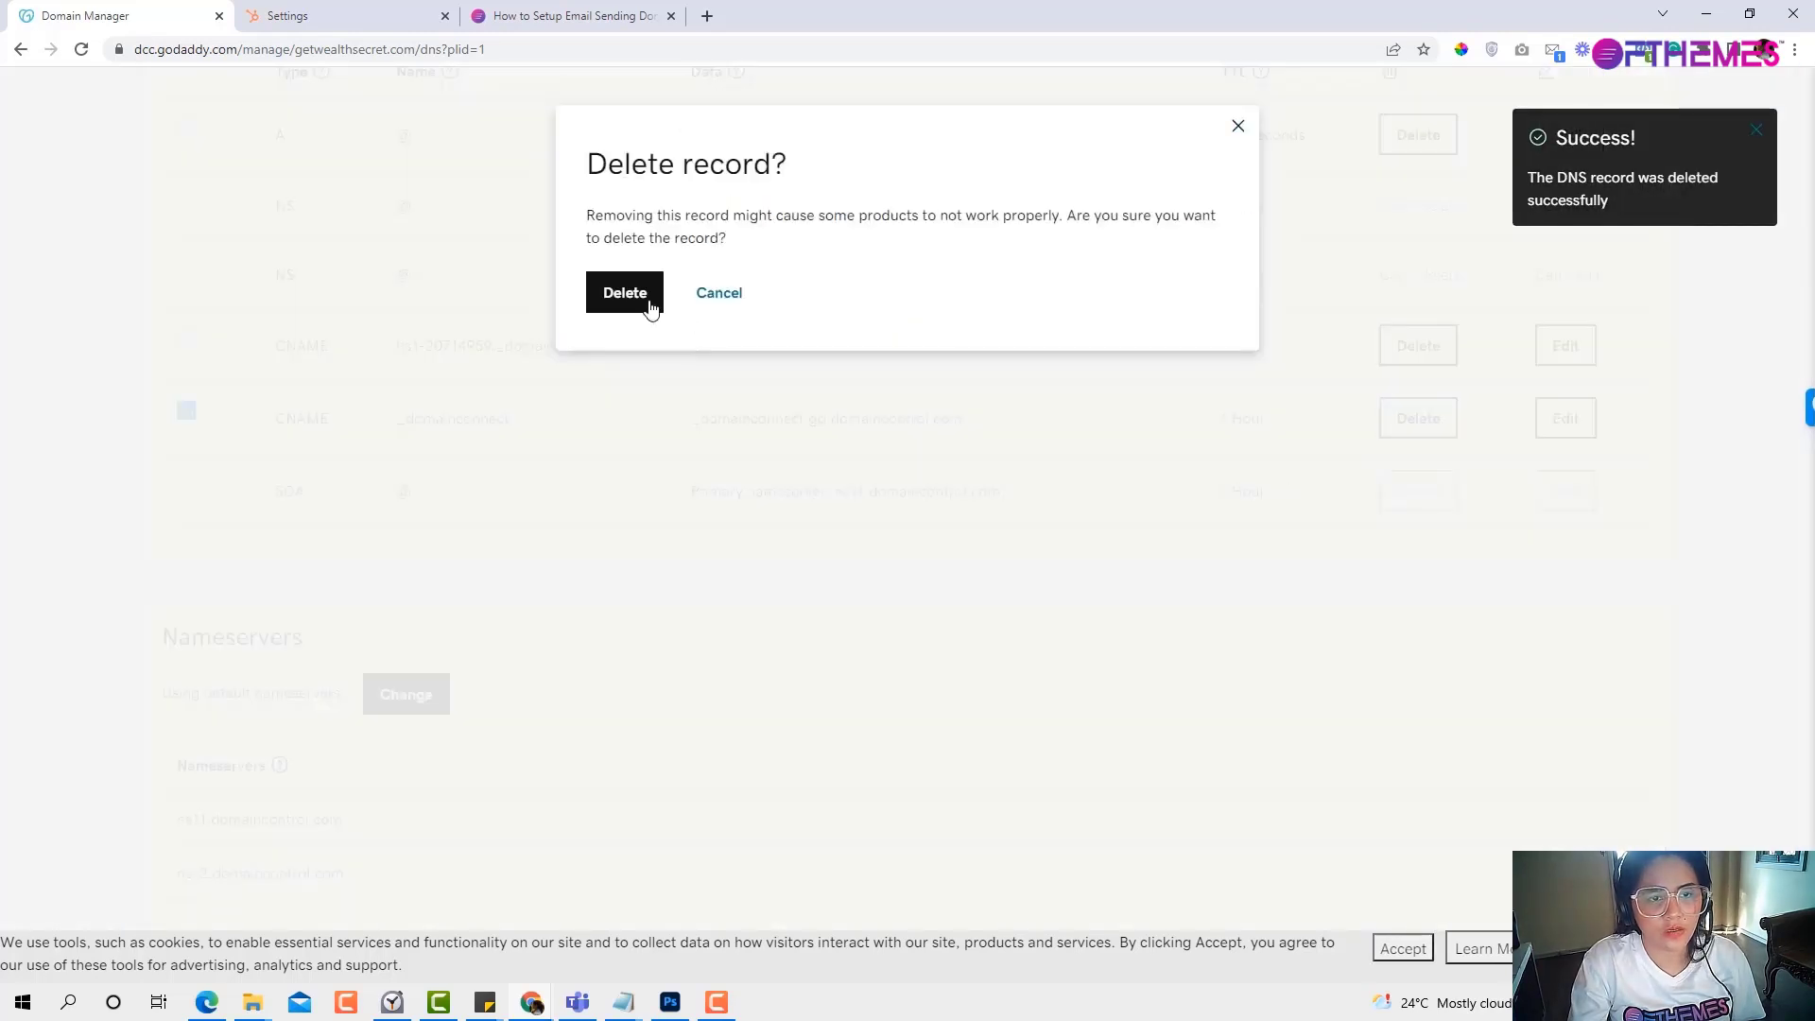
left_click(646, 297)
Start another CNAME record and paste hs2-20714959._domainkey as its name.
left_click(360, 21)
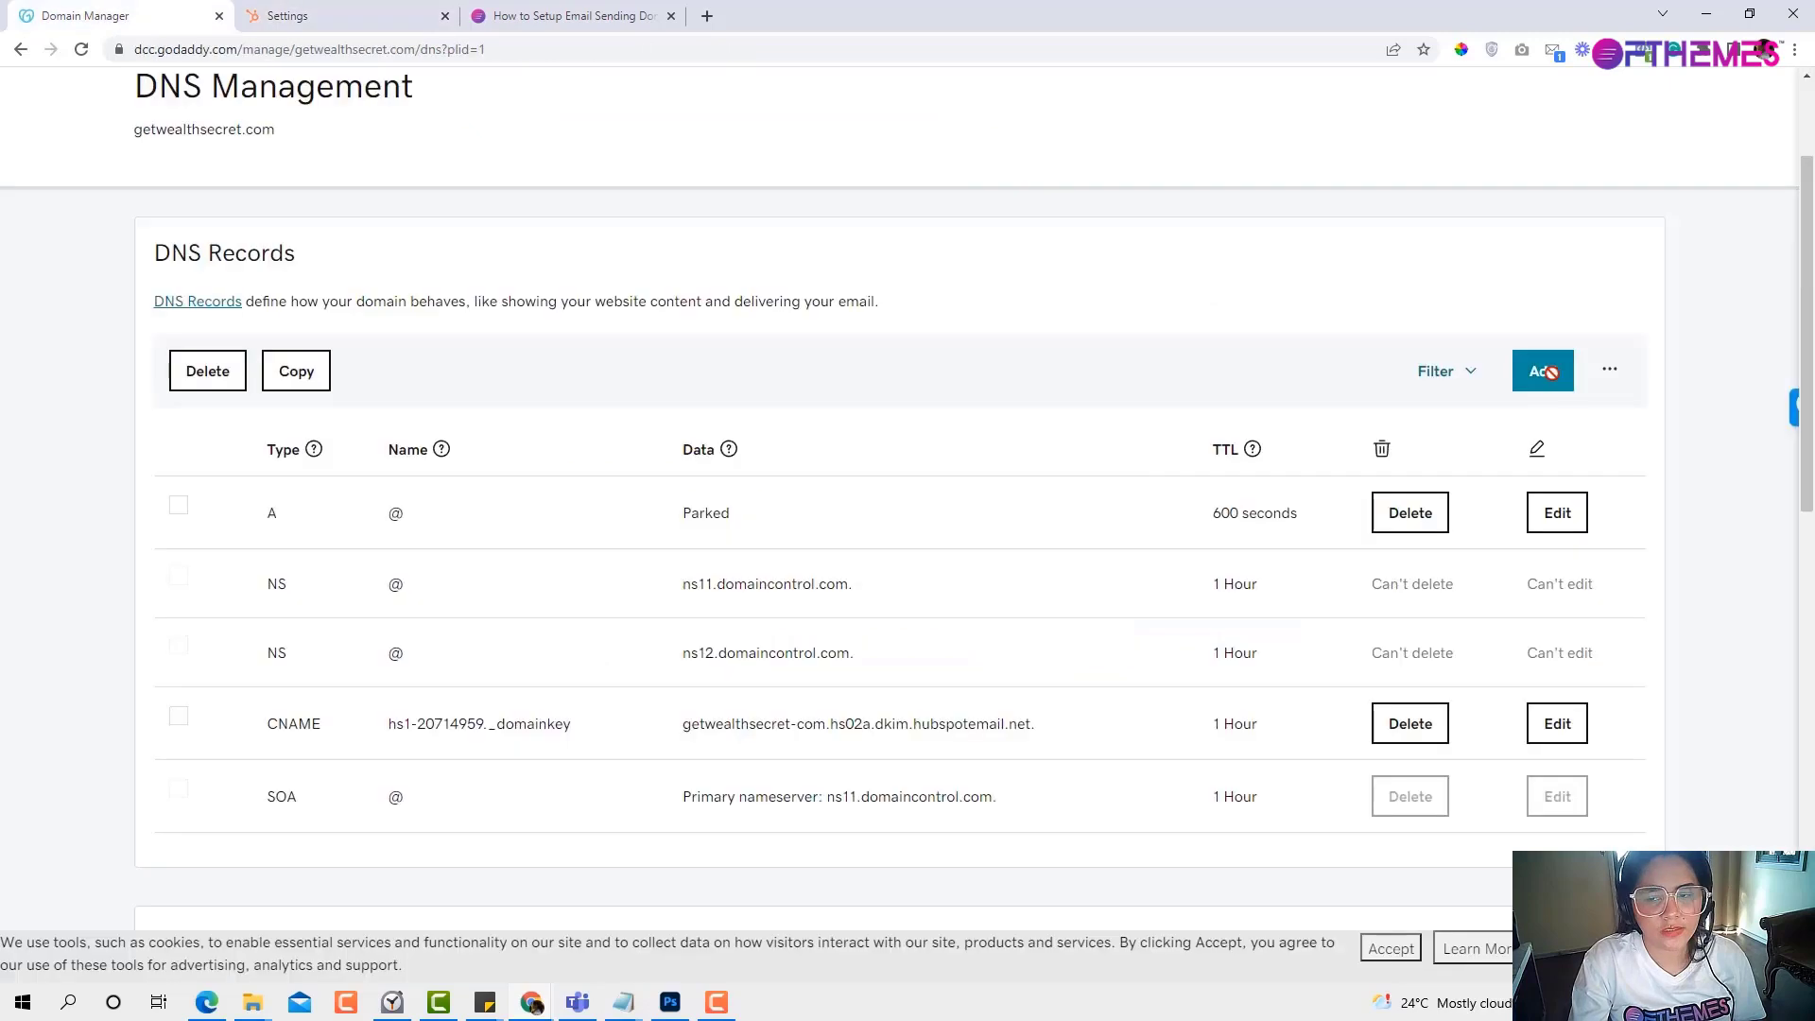
left_click(1546, 371)
left_click(316, 536)
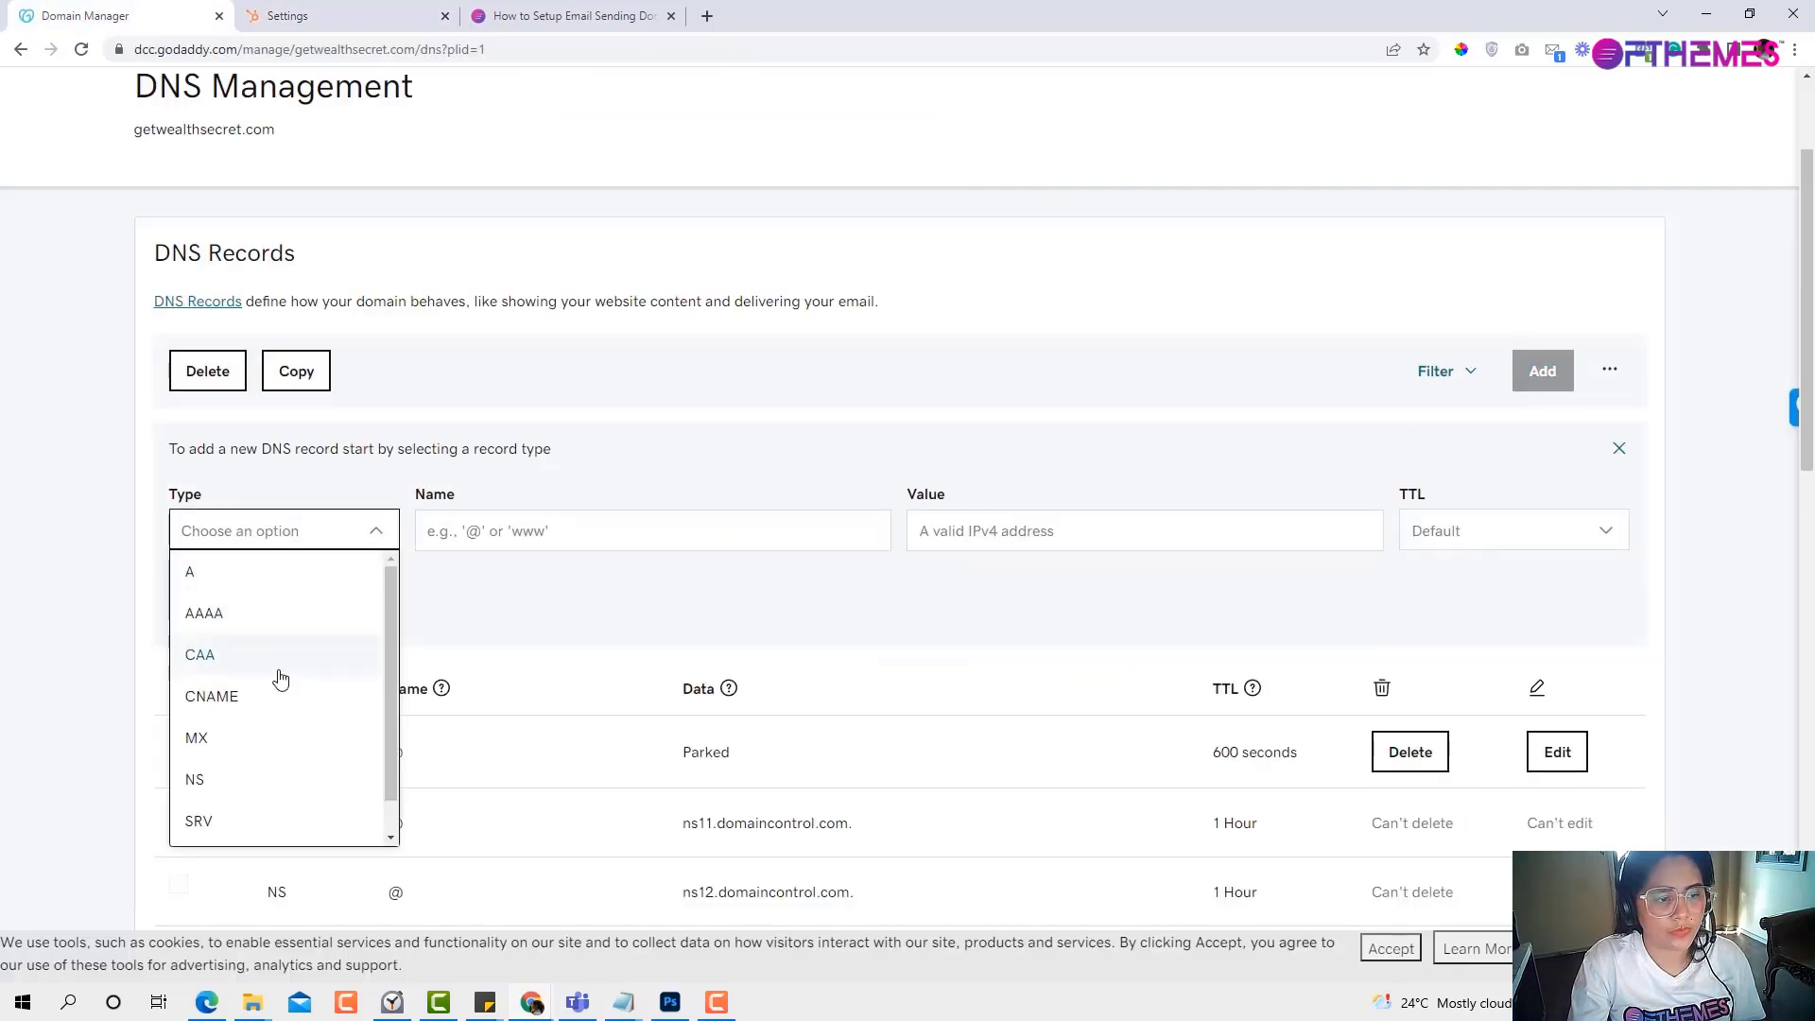
left_click(276, 709)
left_click(491, 530)
type("hs2-20714959._domainkey.getwealthsecret.com")
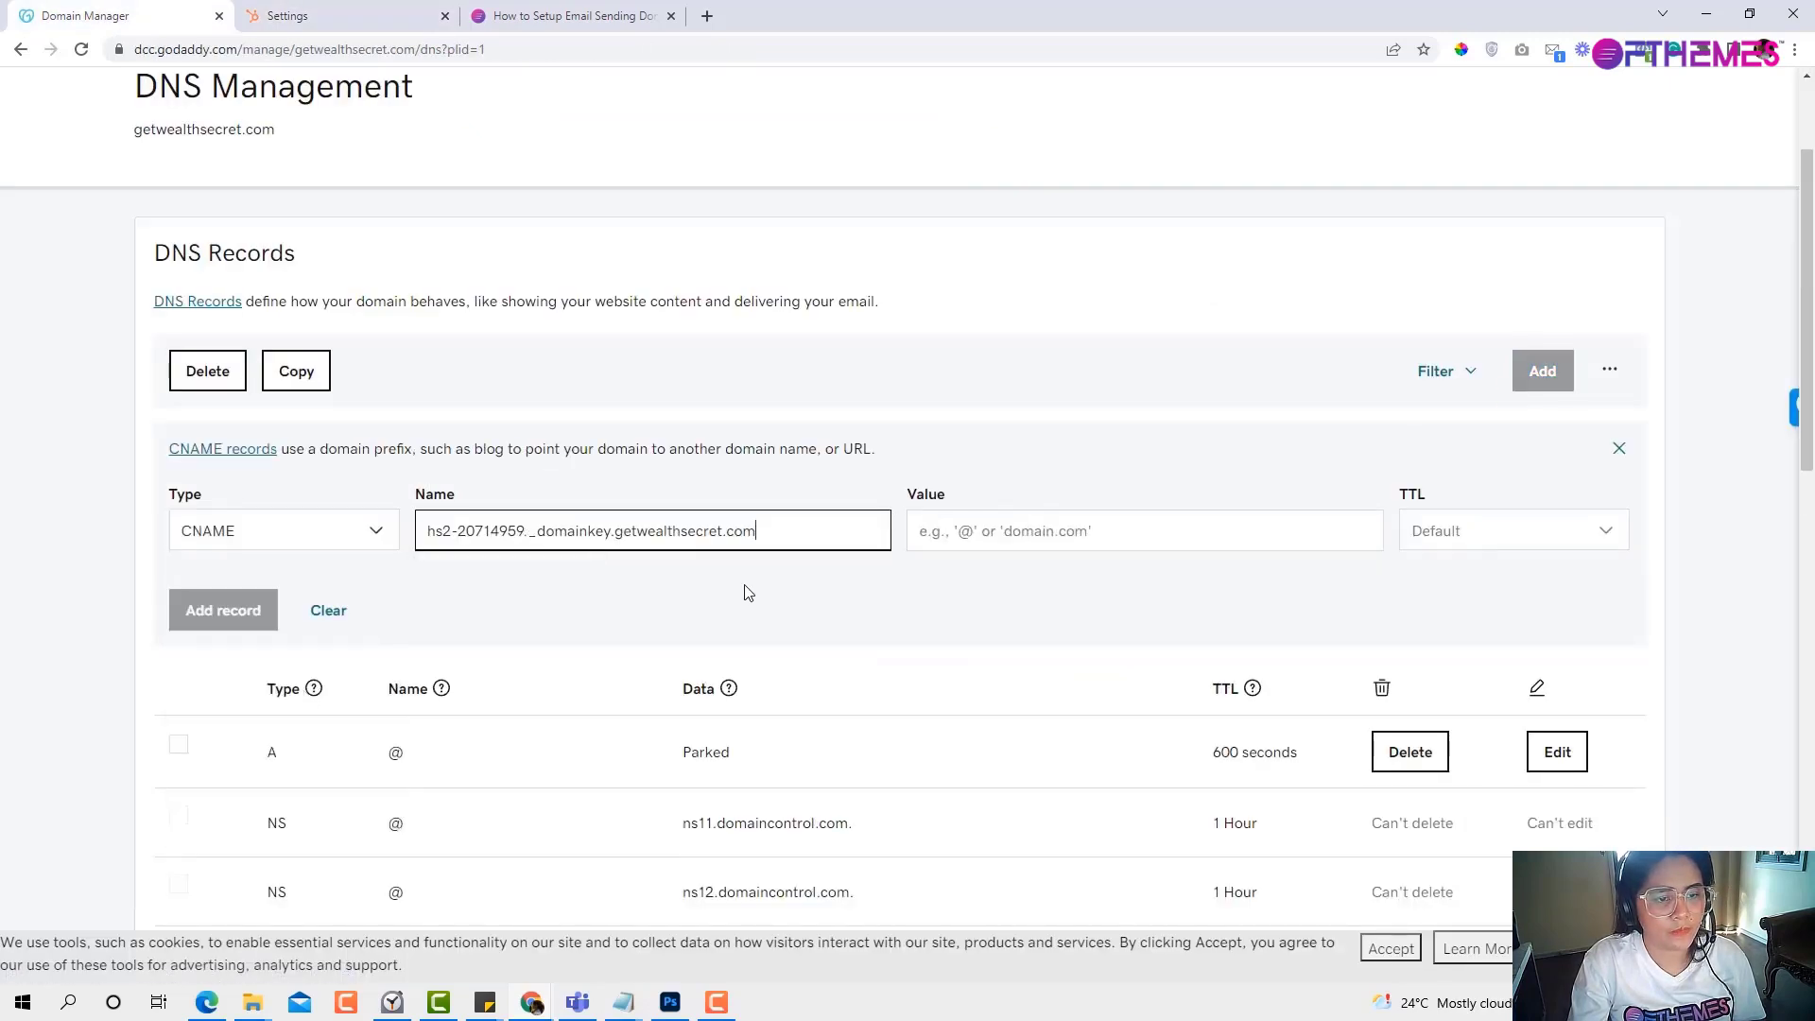
Set its value to getwealthsecret-com.hs02b.dkim.hubspotemail.net and save the record.
left_click(326, 21)
left_click_drag(1019, 731, 1255, 754)
key("ctrl+c")
key("ctrl+shift+Tab")
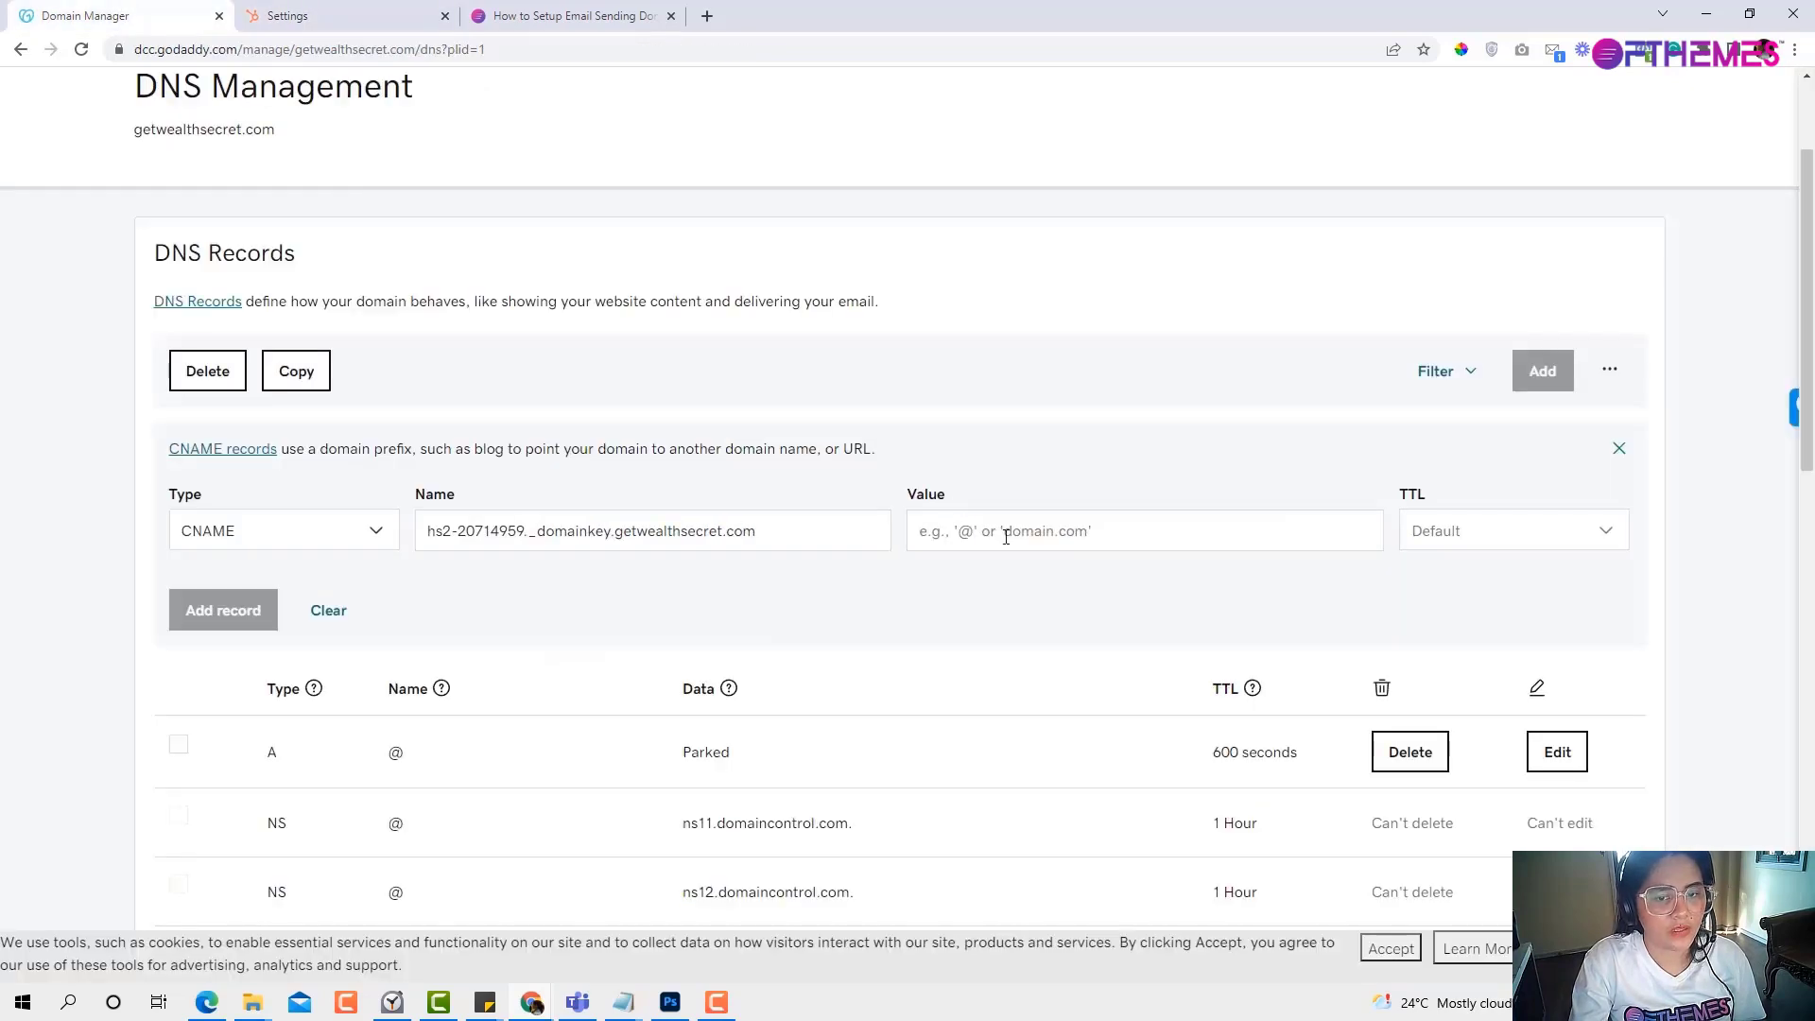
left_click(1005, 536)
key("ctrl+v")
left_click(213, 609)
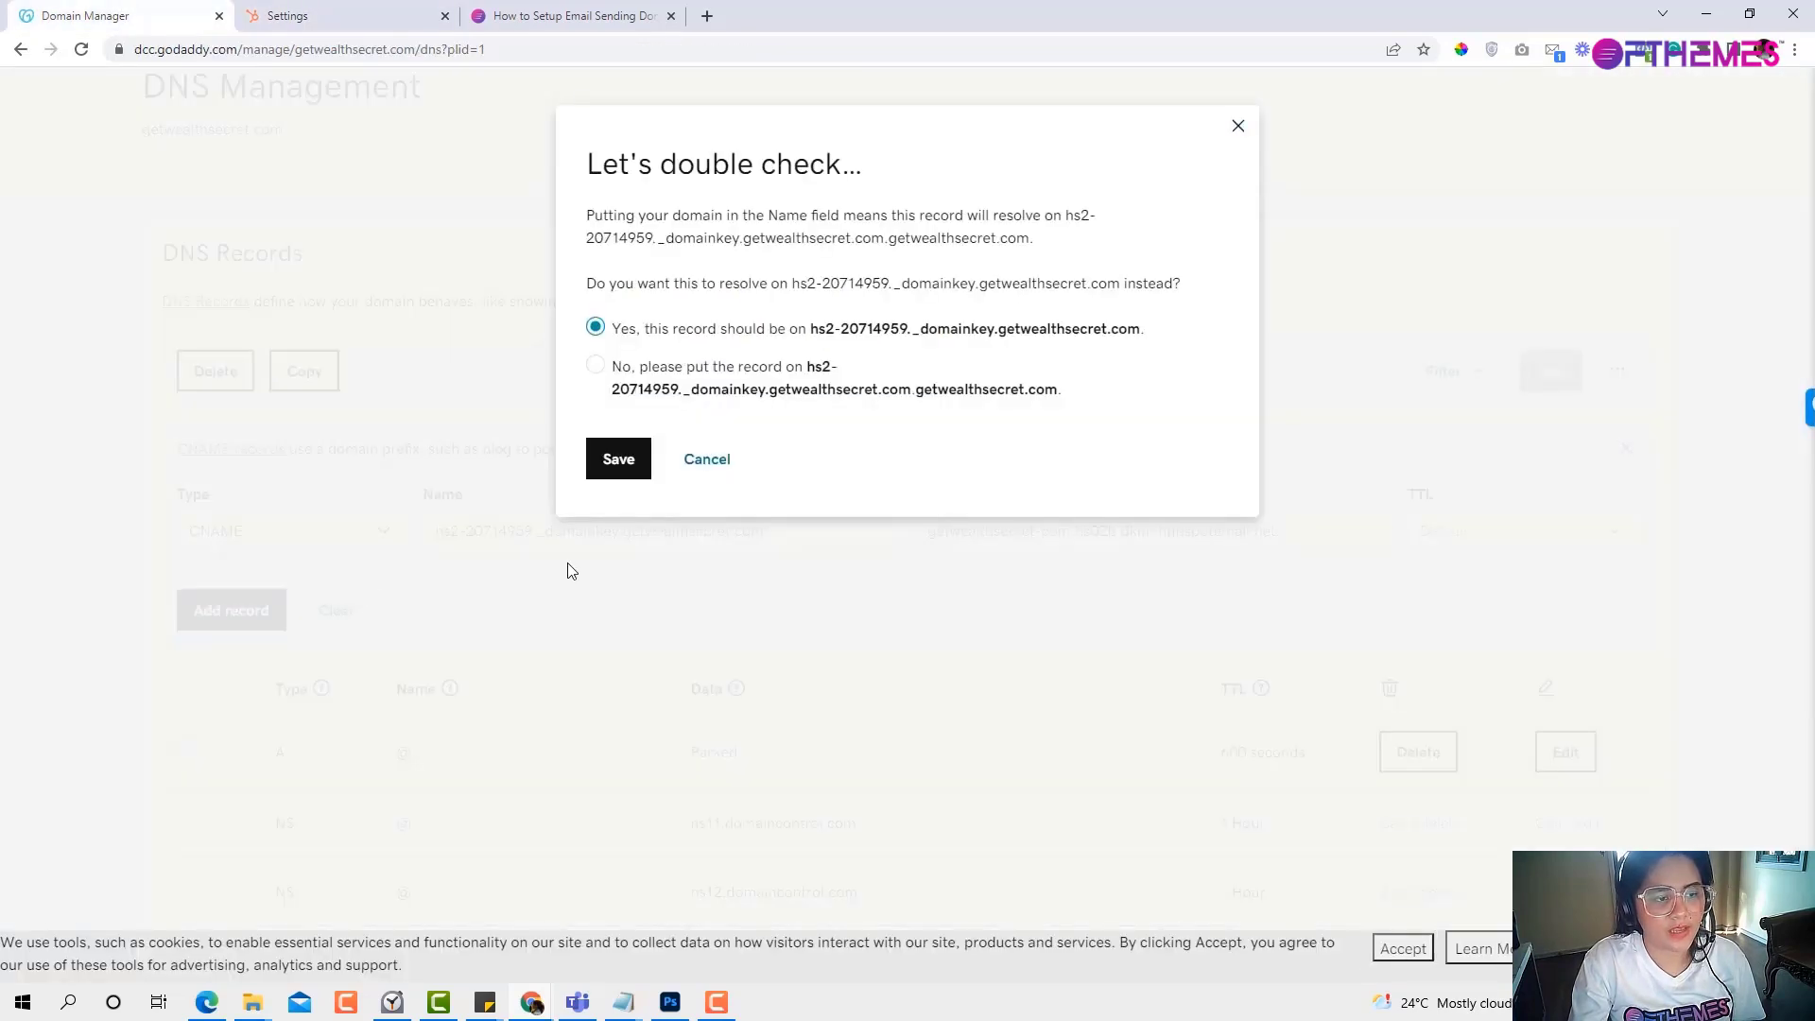
left_click(619, 459)
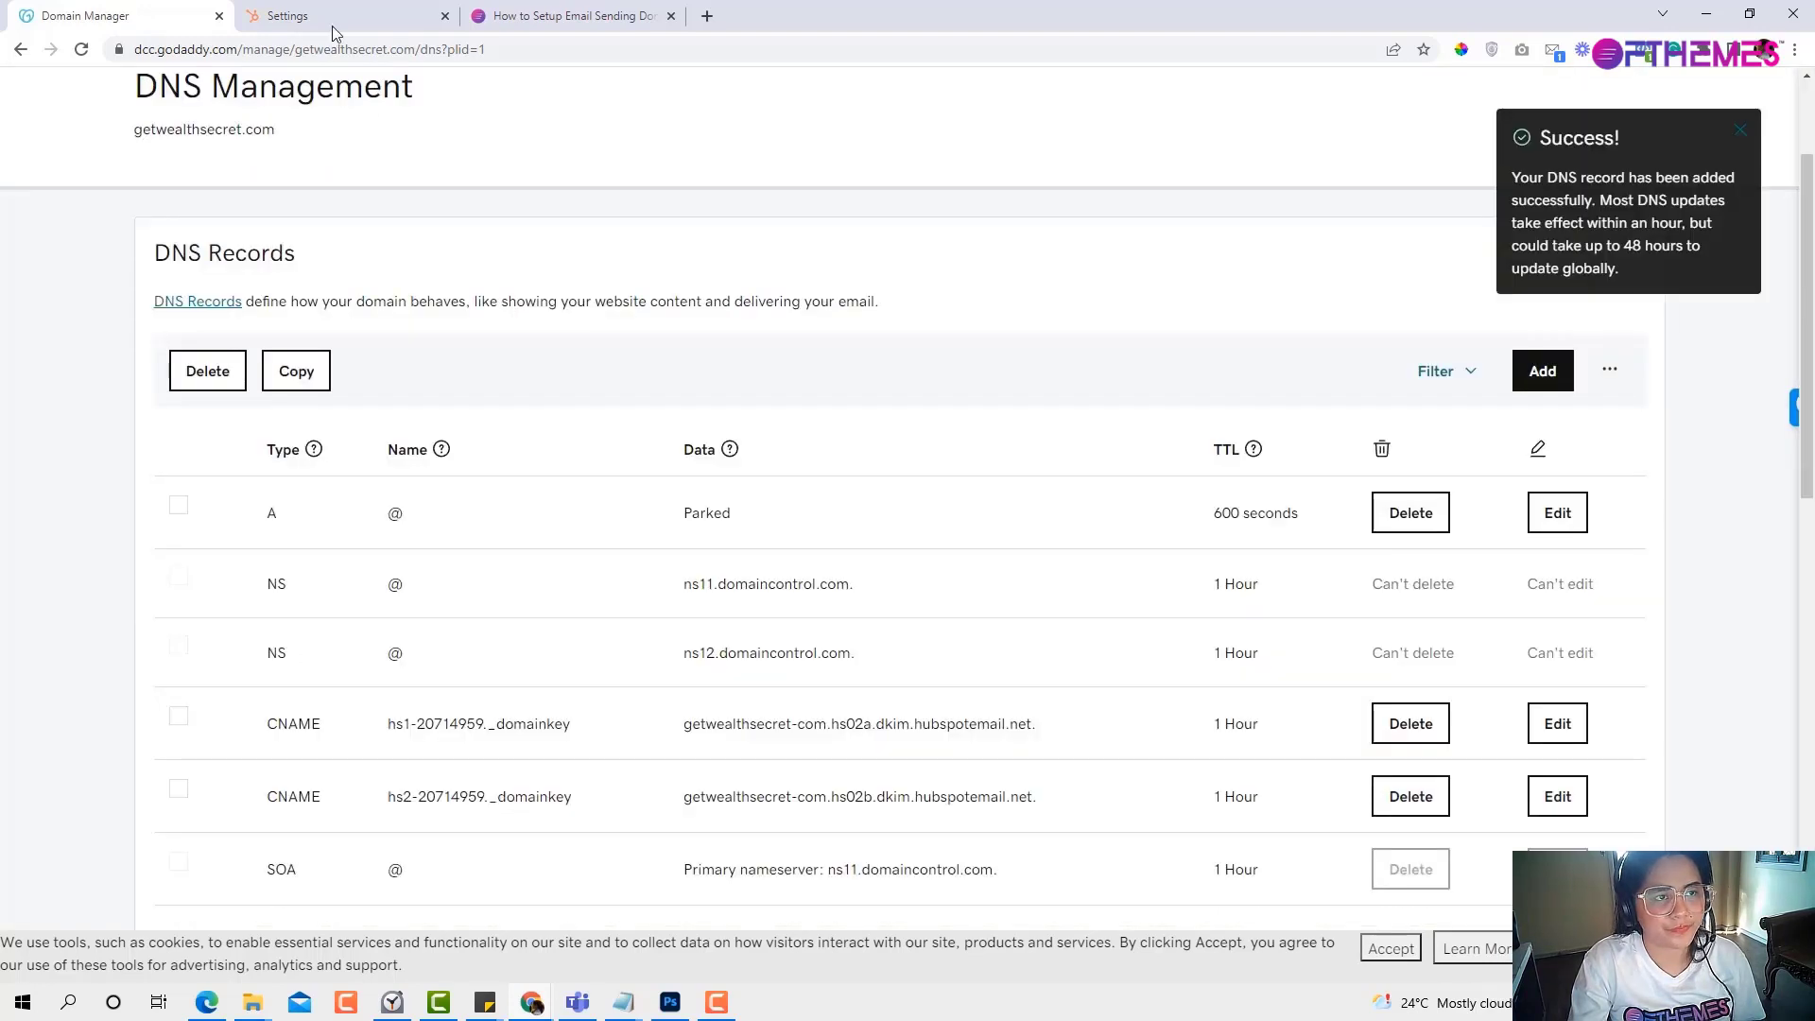
left_click(349, 29)
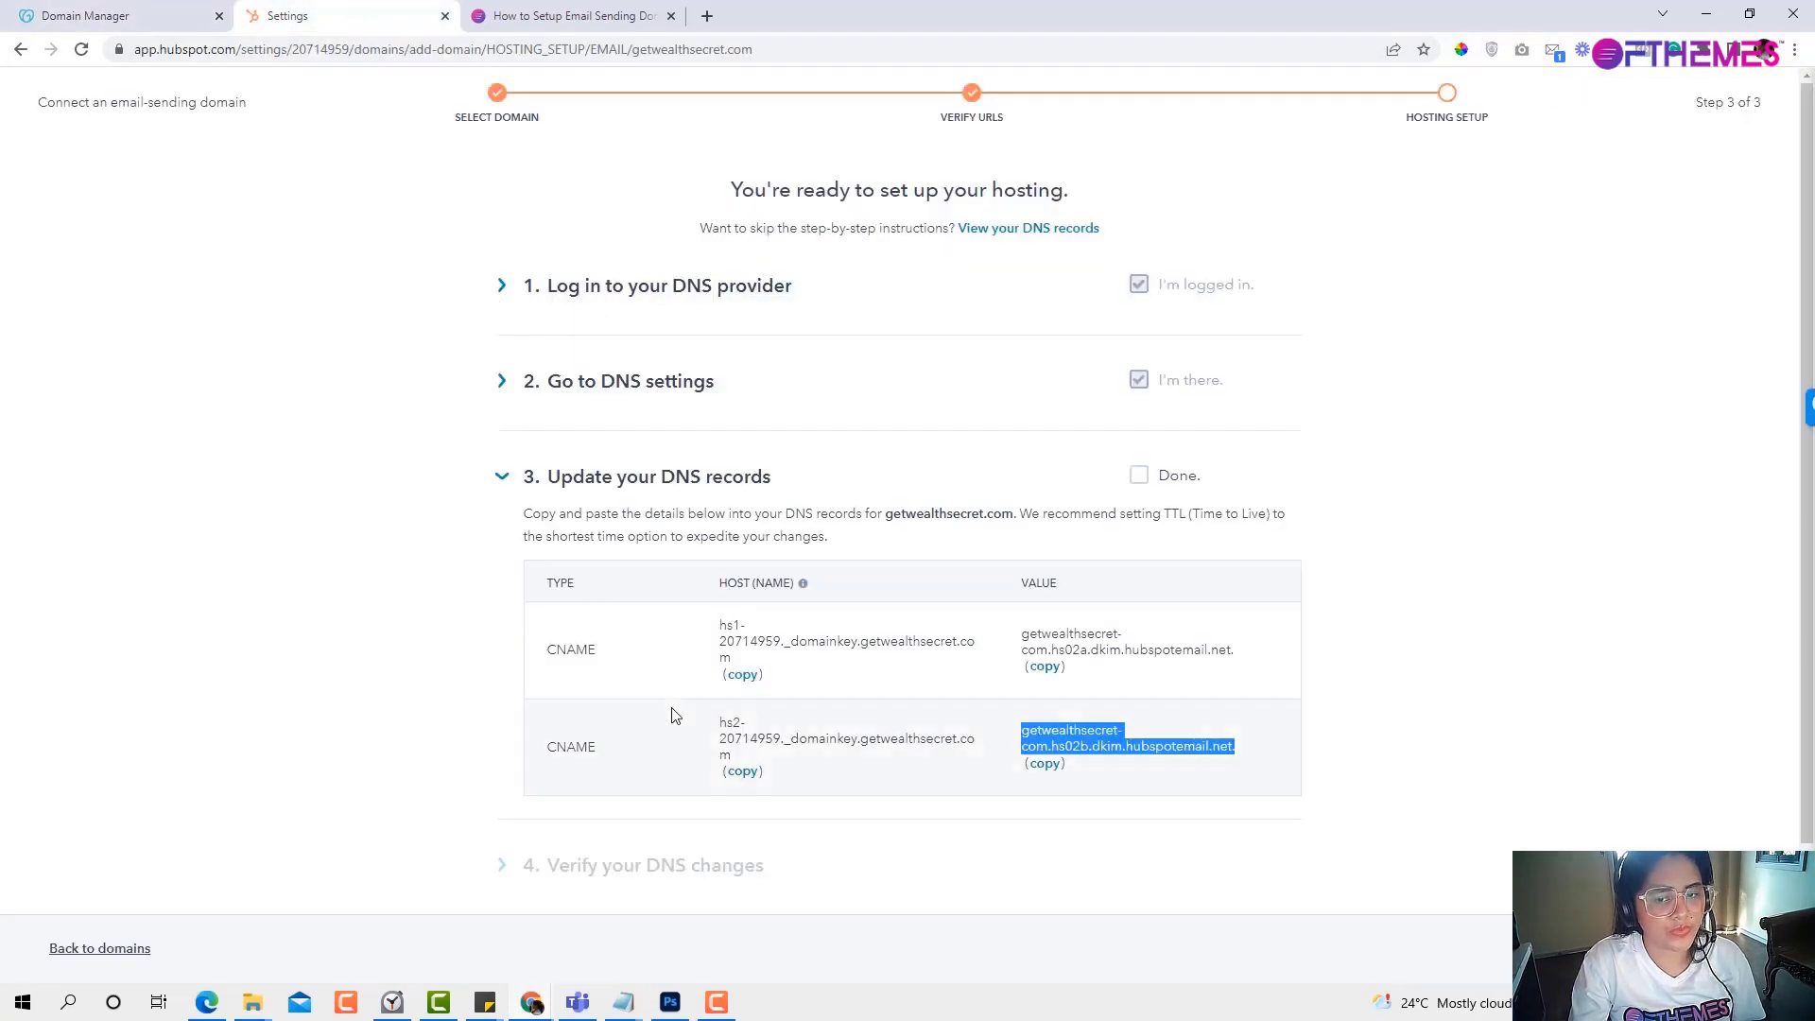
Mark step 3 Done, copy the expected hs2 value, and check GoDaddy's records.
left_click(1141, 477)
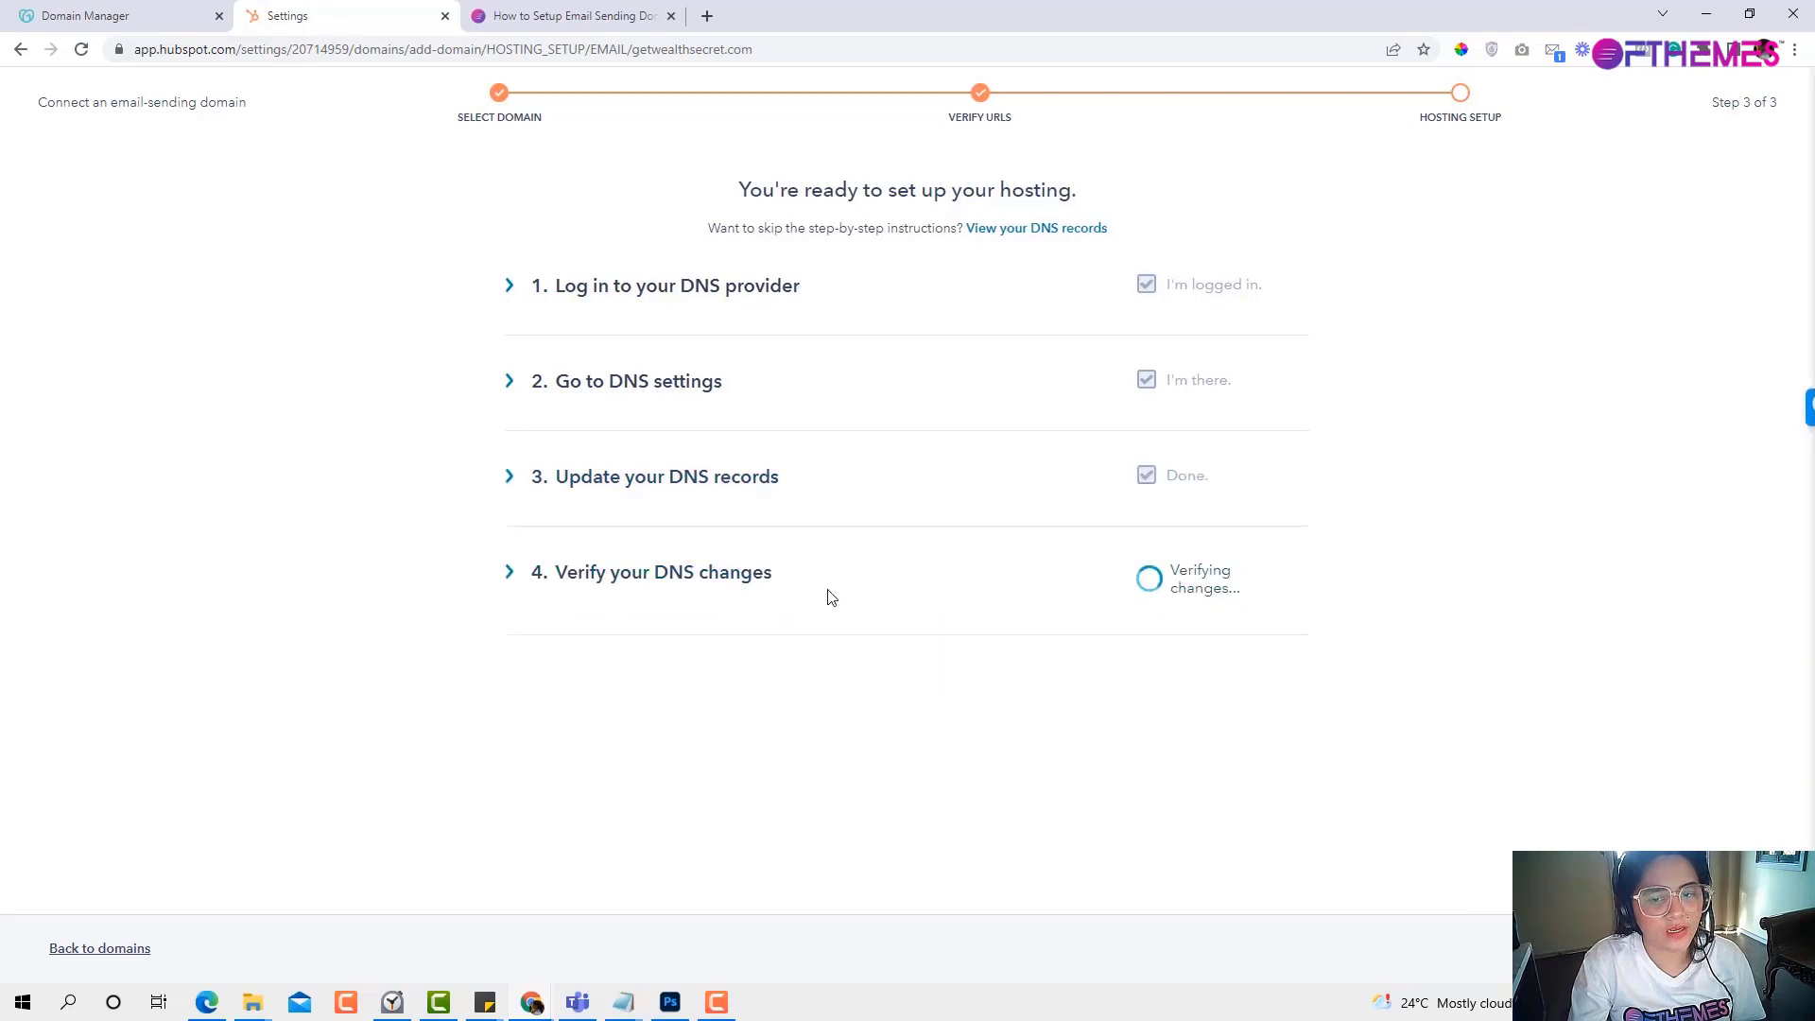
scroll(889, 628, "down", 1)
scroll(888, 628, "down", 3)
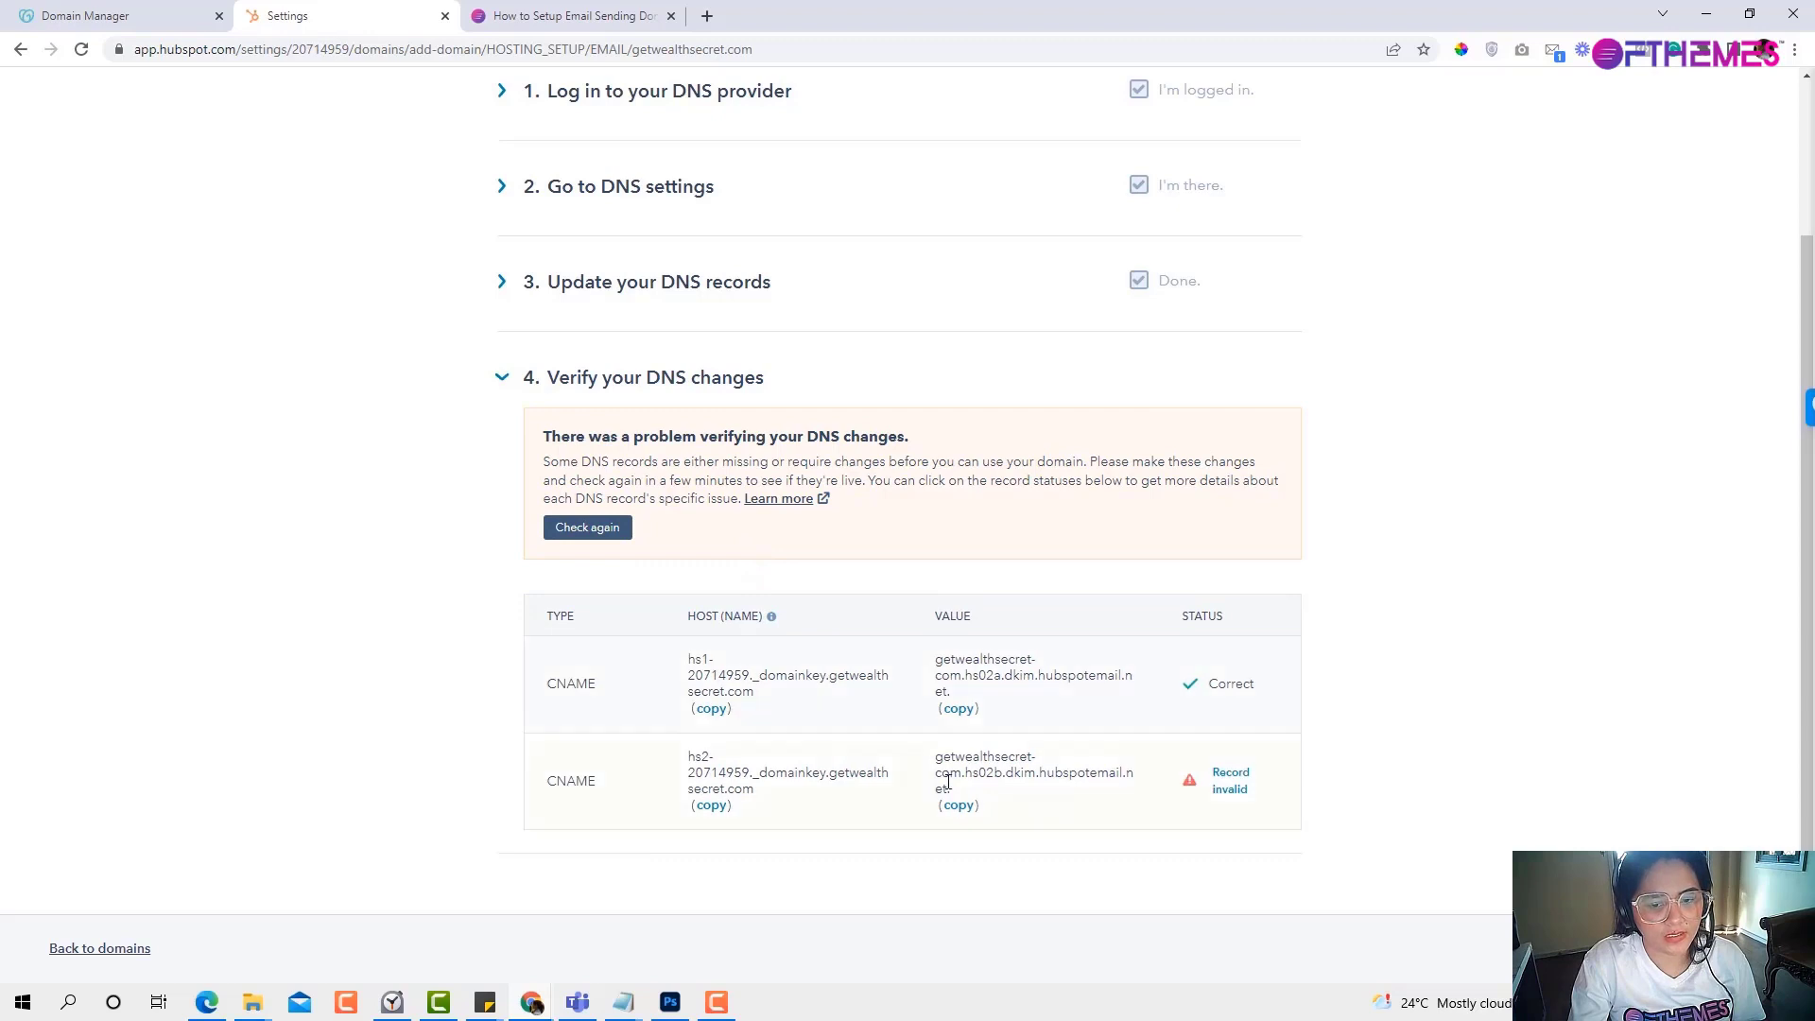
left_click_drag(951, 792, 938, 745)
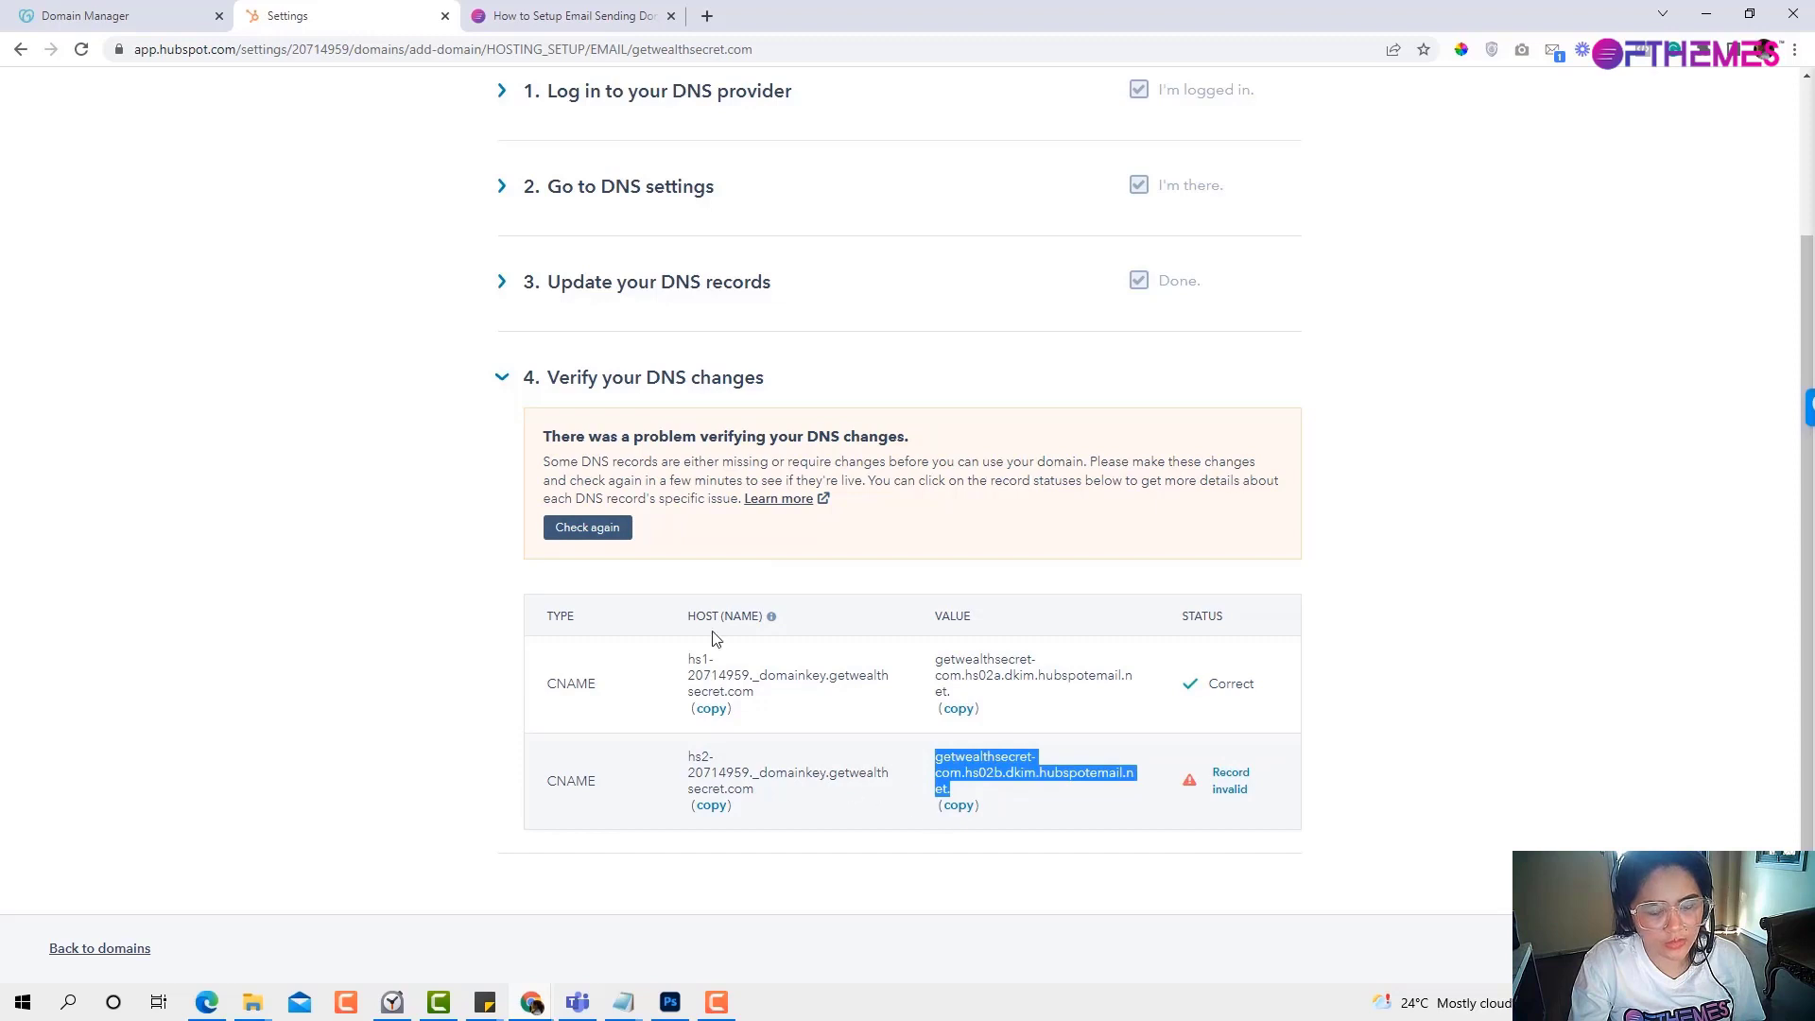
left_click(142, 16)
scroll(529, 575, "down", 3)
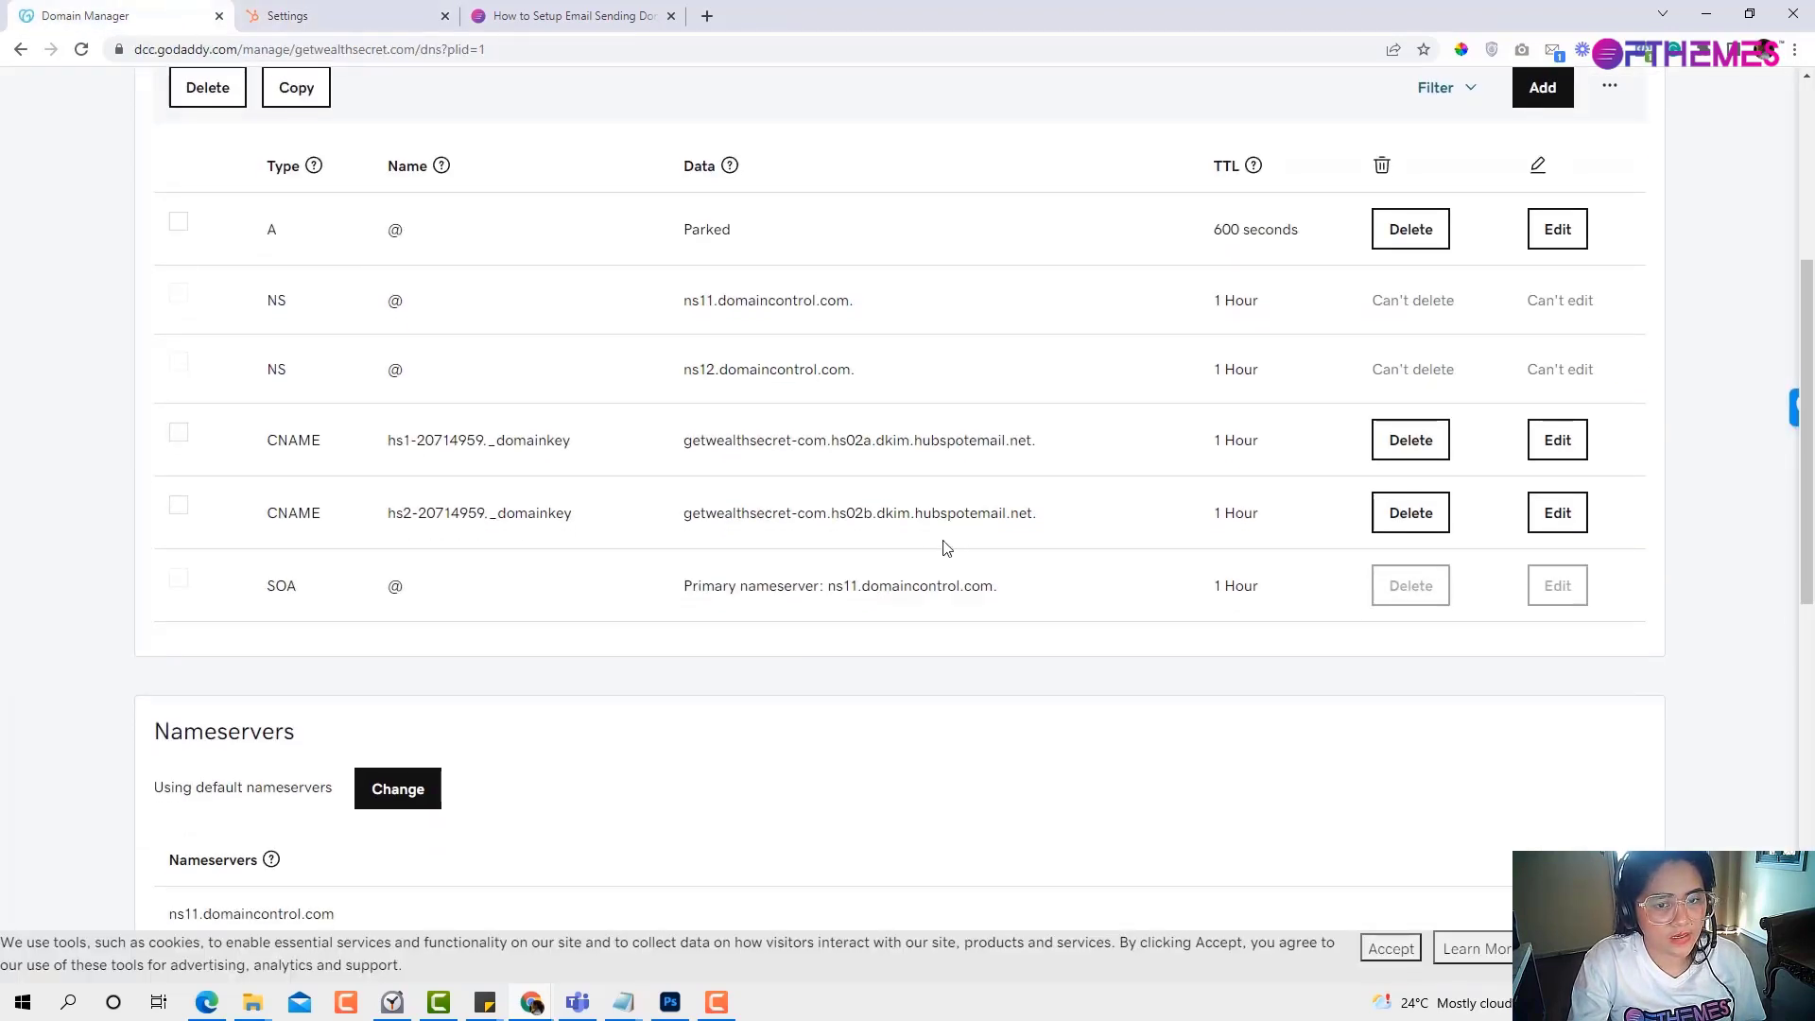
Remove the trailing dot from the hs2 CNAME value in GoDaddy and save the record.
left_click(1557, 515)
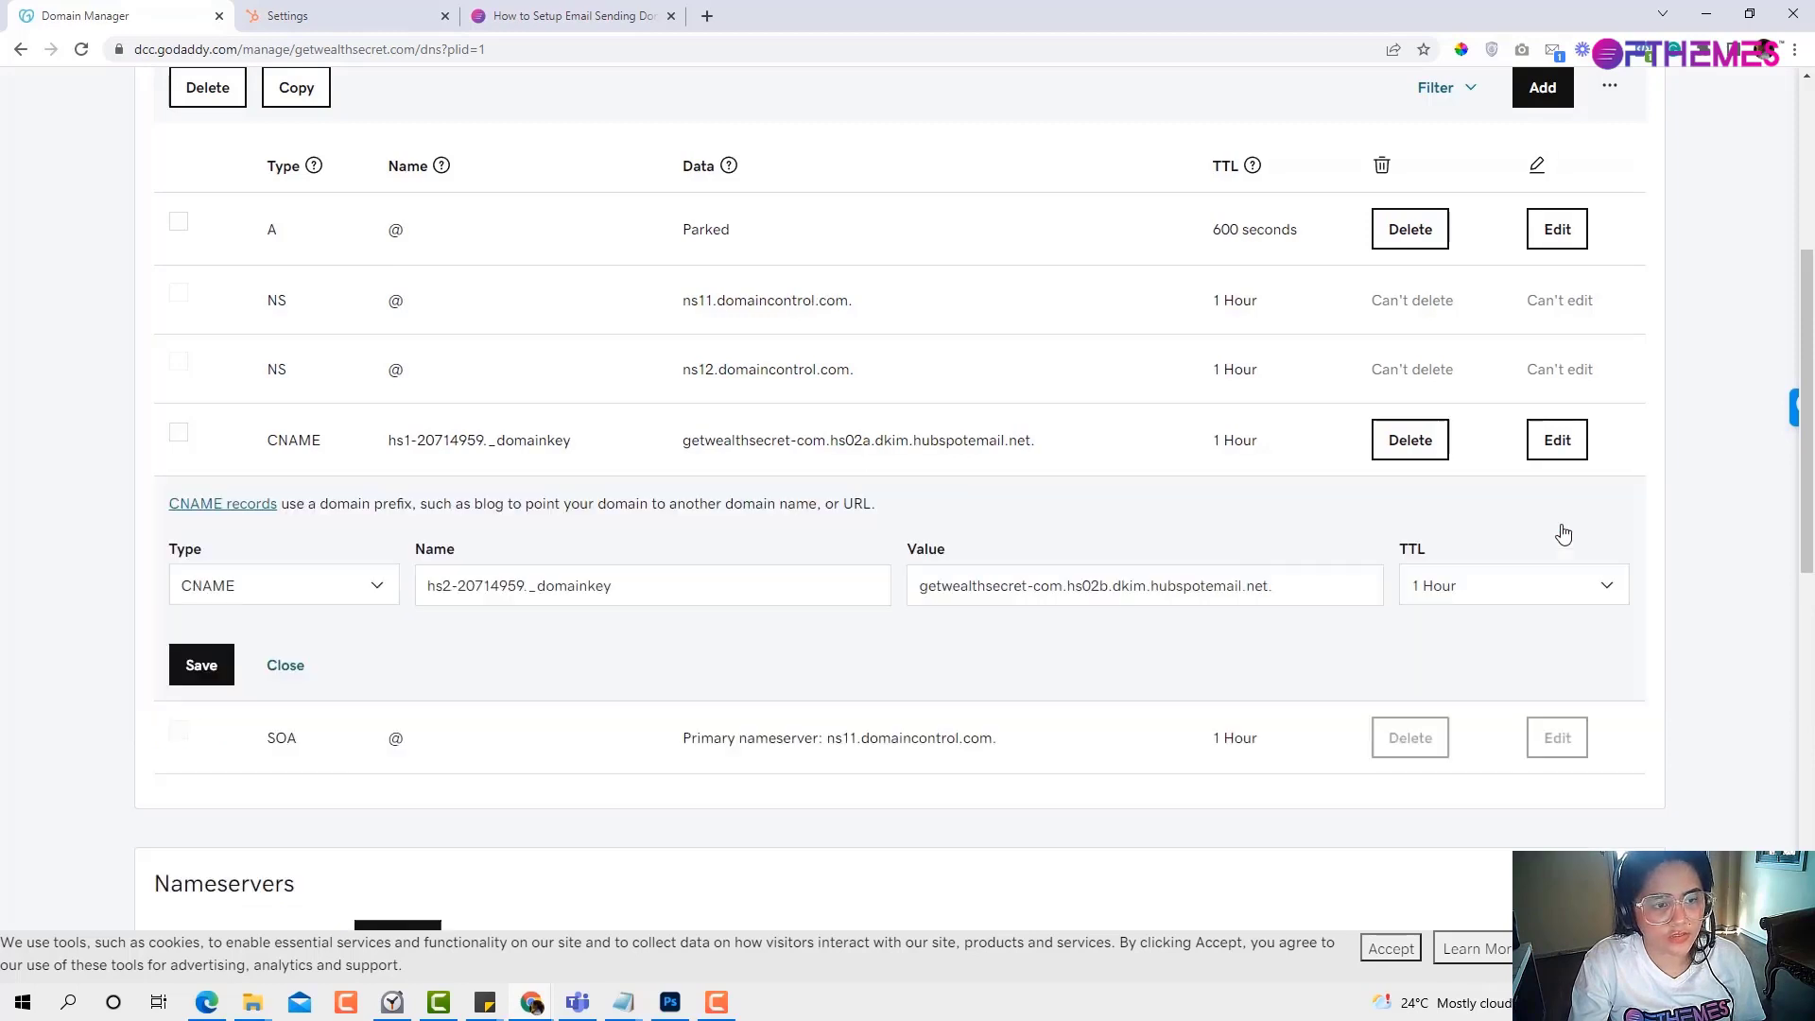
triple_click(952, 590)
key("ctrl+c")
left_click(338, 12)
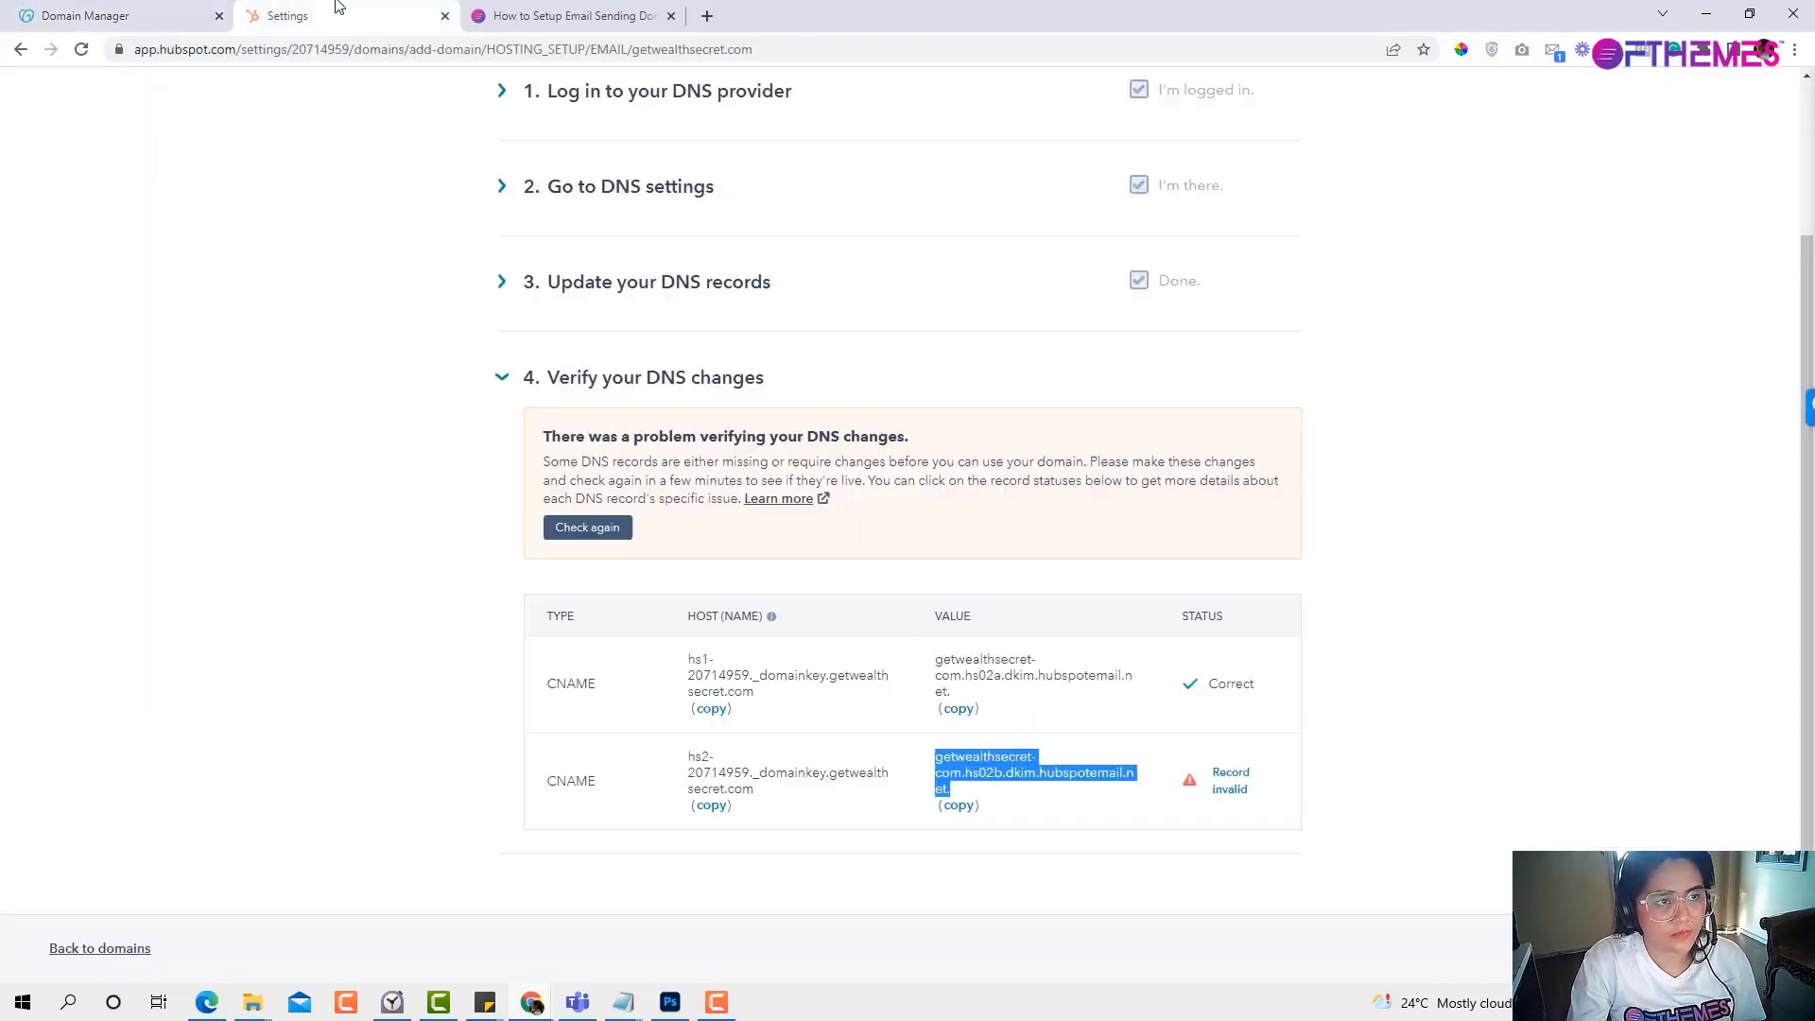
left_click(189, 7)
key("ctrl+v")
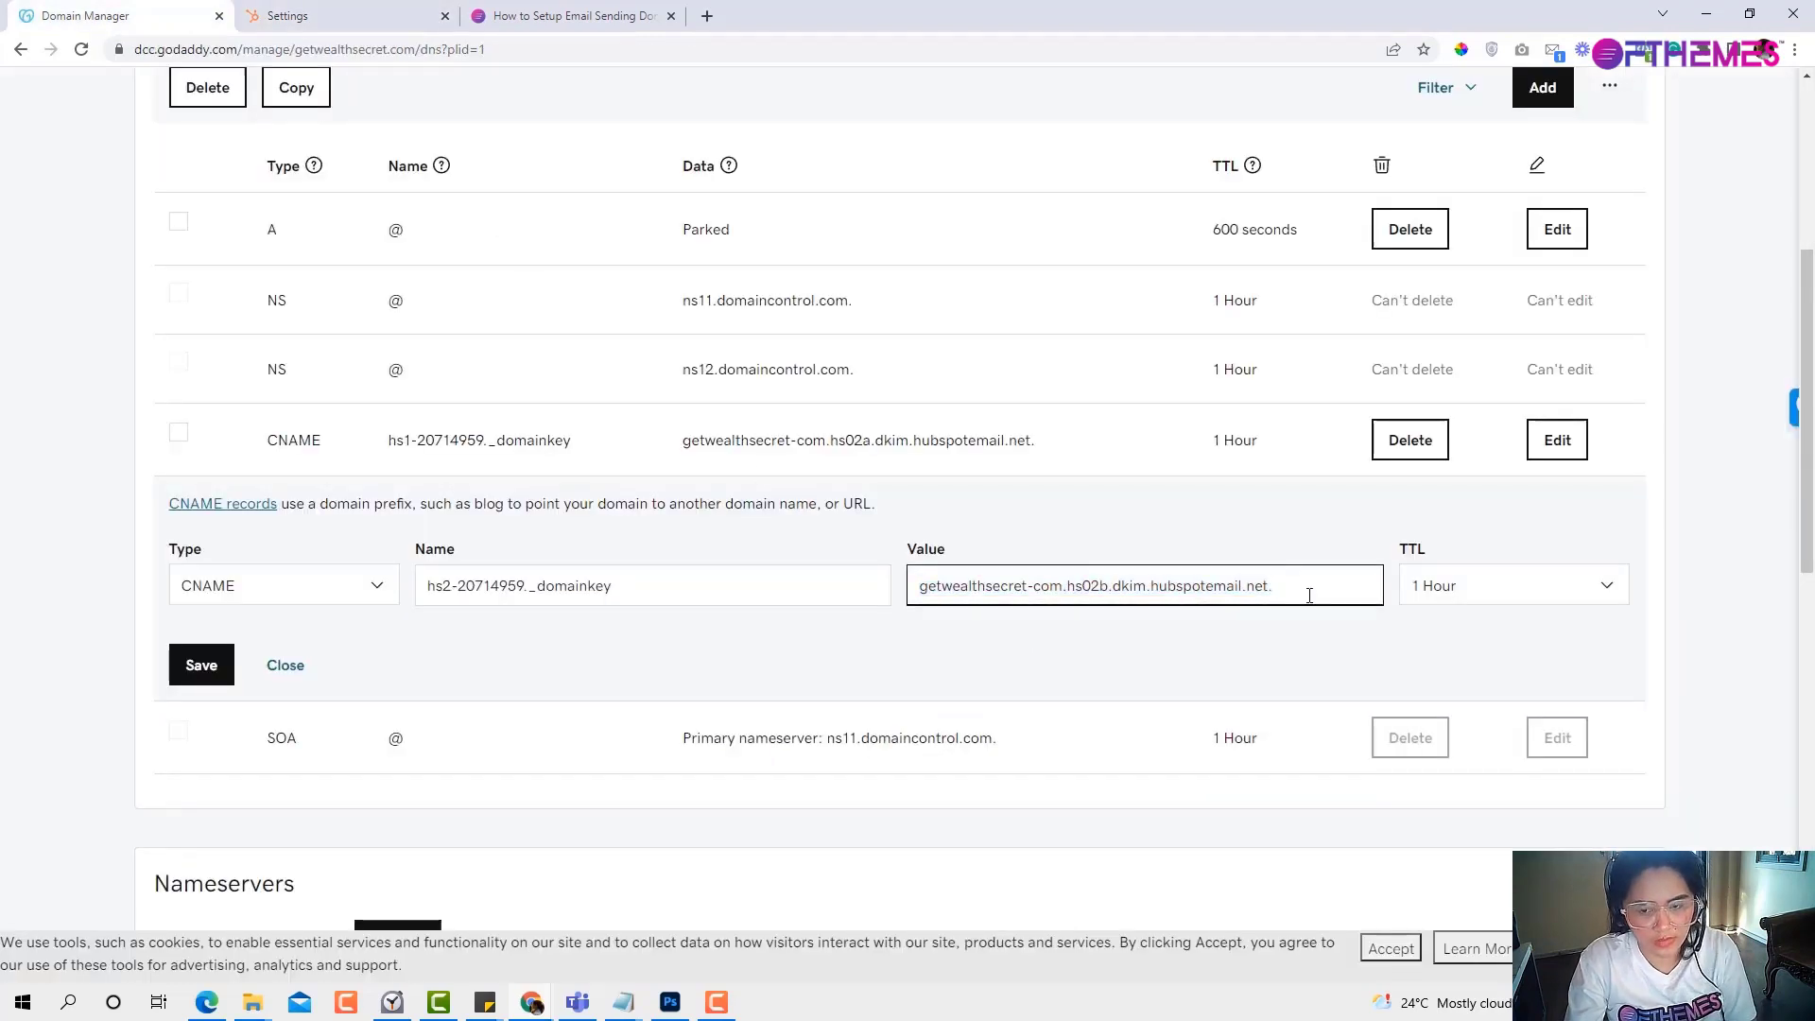
key("BackSpace")
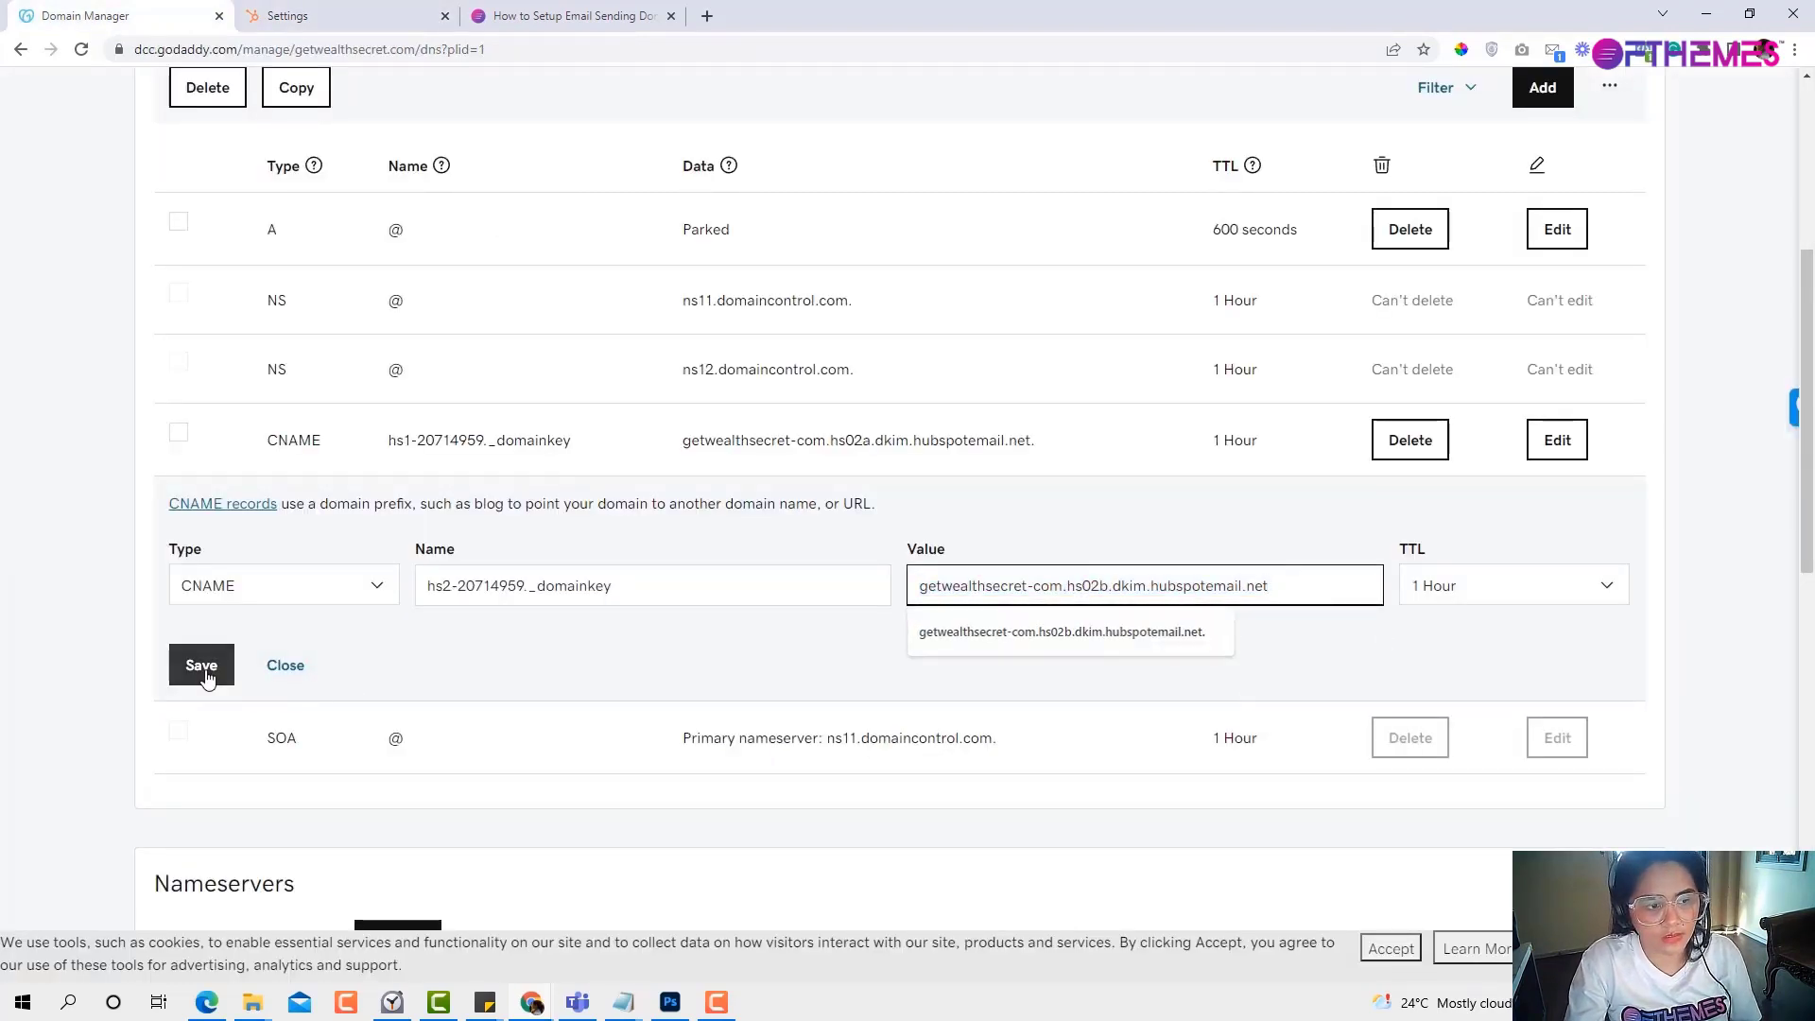
left_click(199, 663)
Back in HubSpot, open the details for the hs2 record still flagged invalid.
left_click(359, 16)
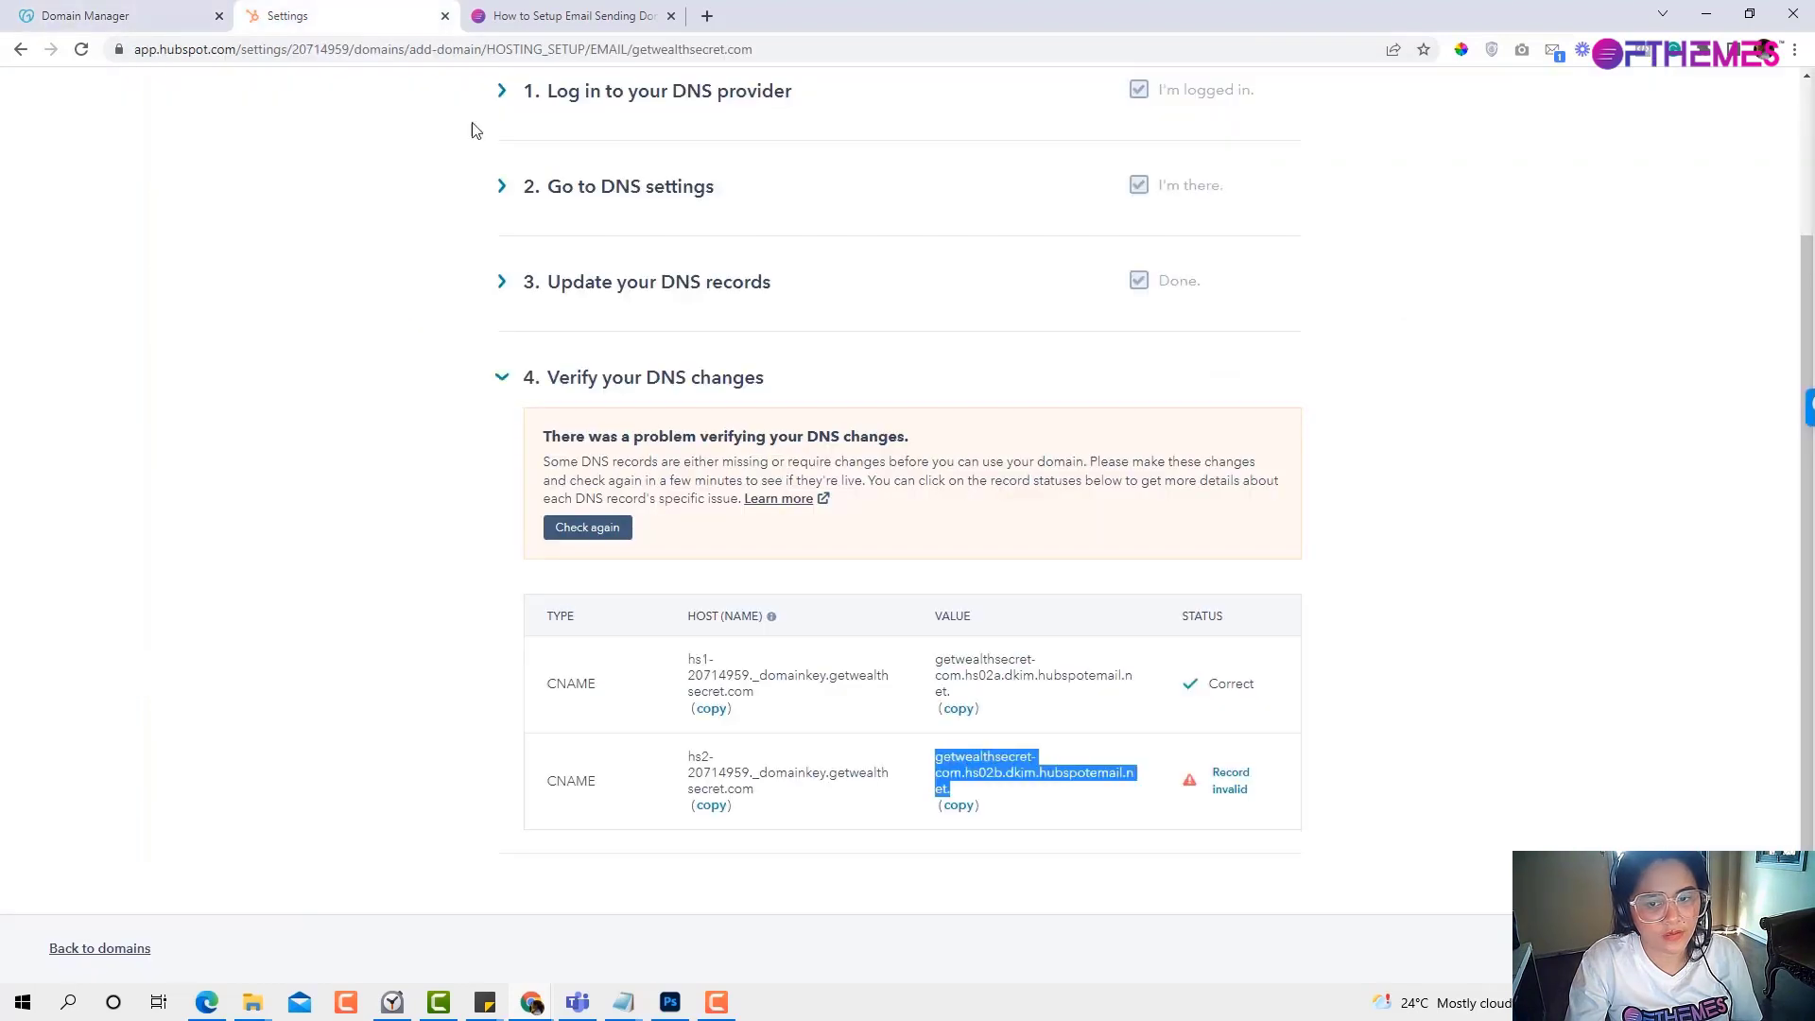
left_click(1219, 792)
double_click(1220, 794)
Refresh HubSpot's DNS check, then scroll to see getwealthsecret.com listed as Connected under Email sending domains.
left_click(1148, 939)
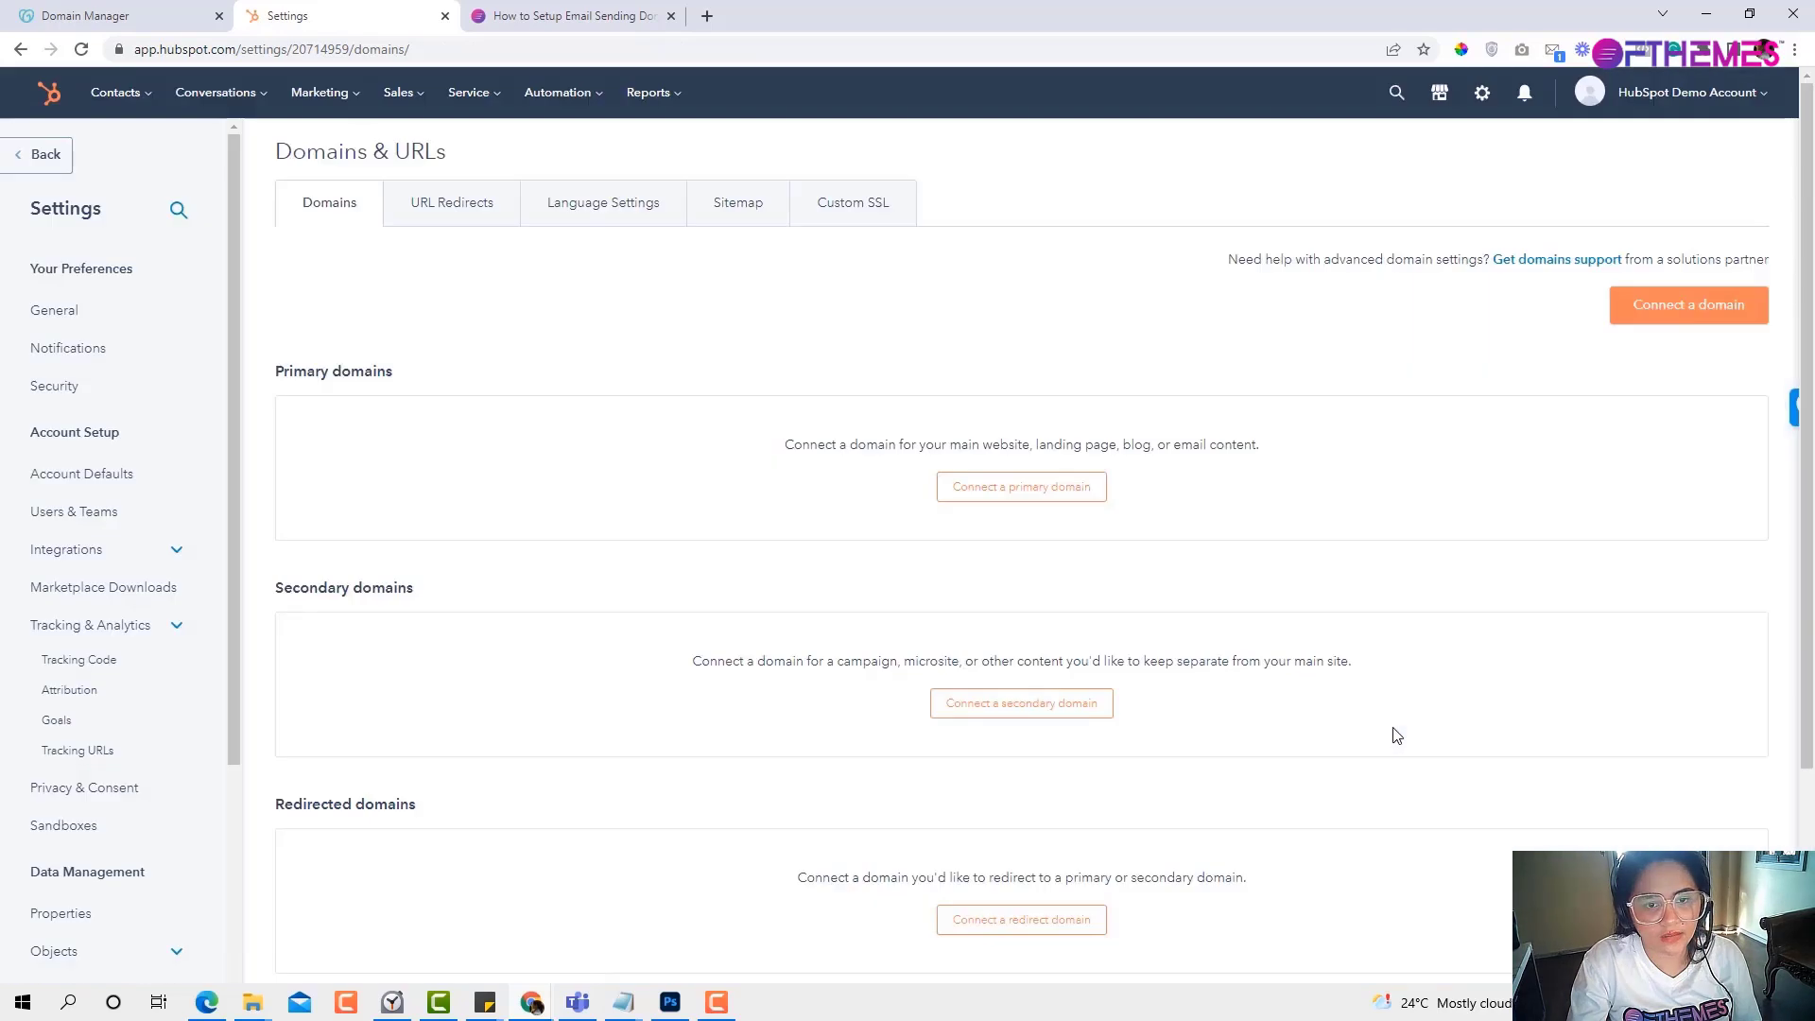
scroll(1276, 657, "down", 3)
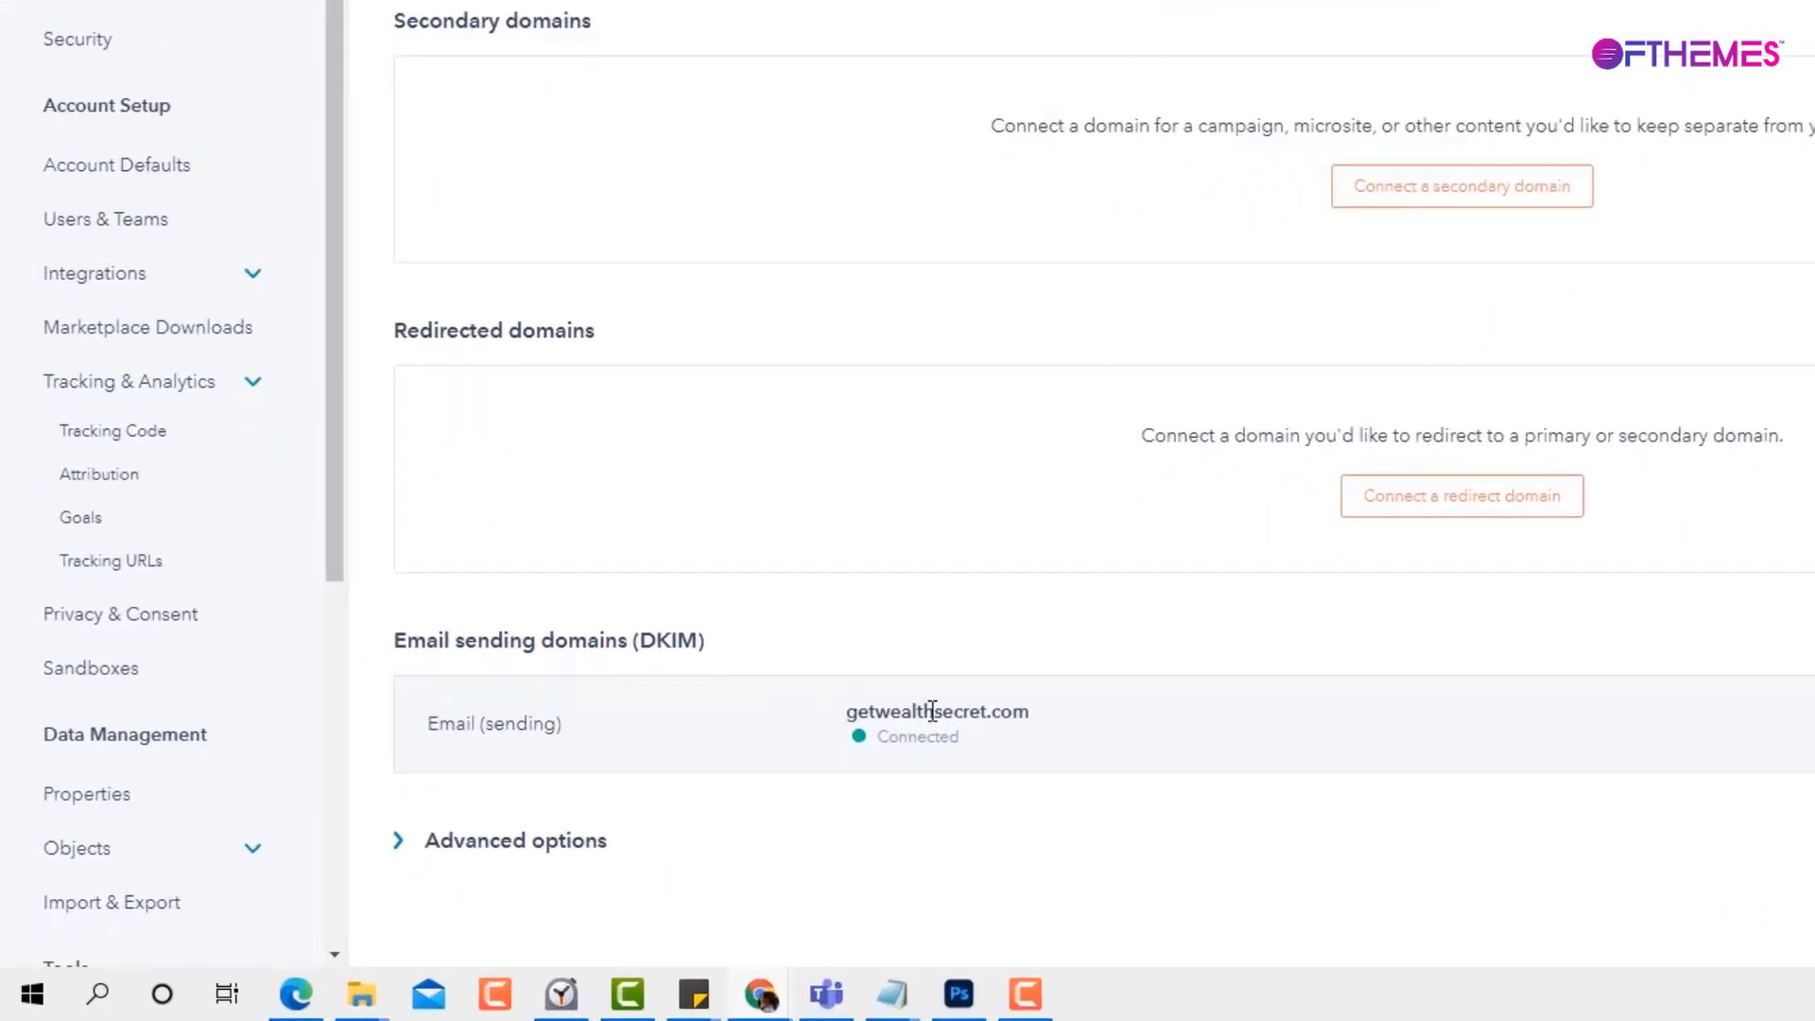
Expand Advanced options below Email sending domains (DKIM) and highlight the optional SPF Record setting.
left_click(397, 853)
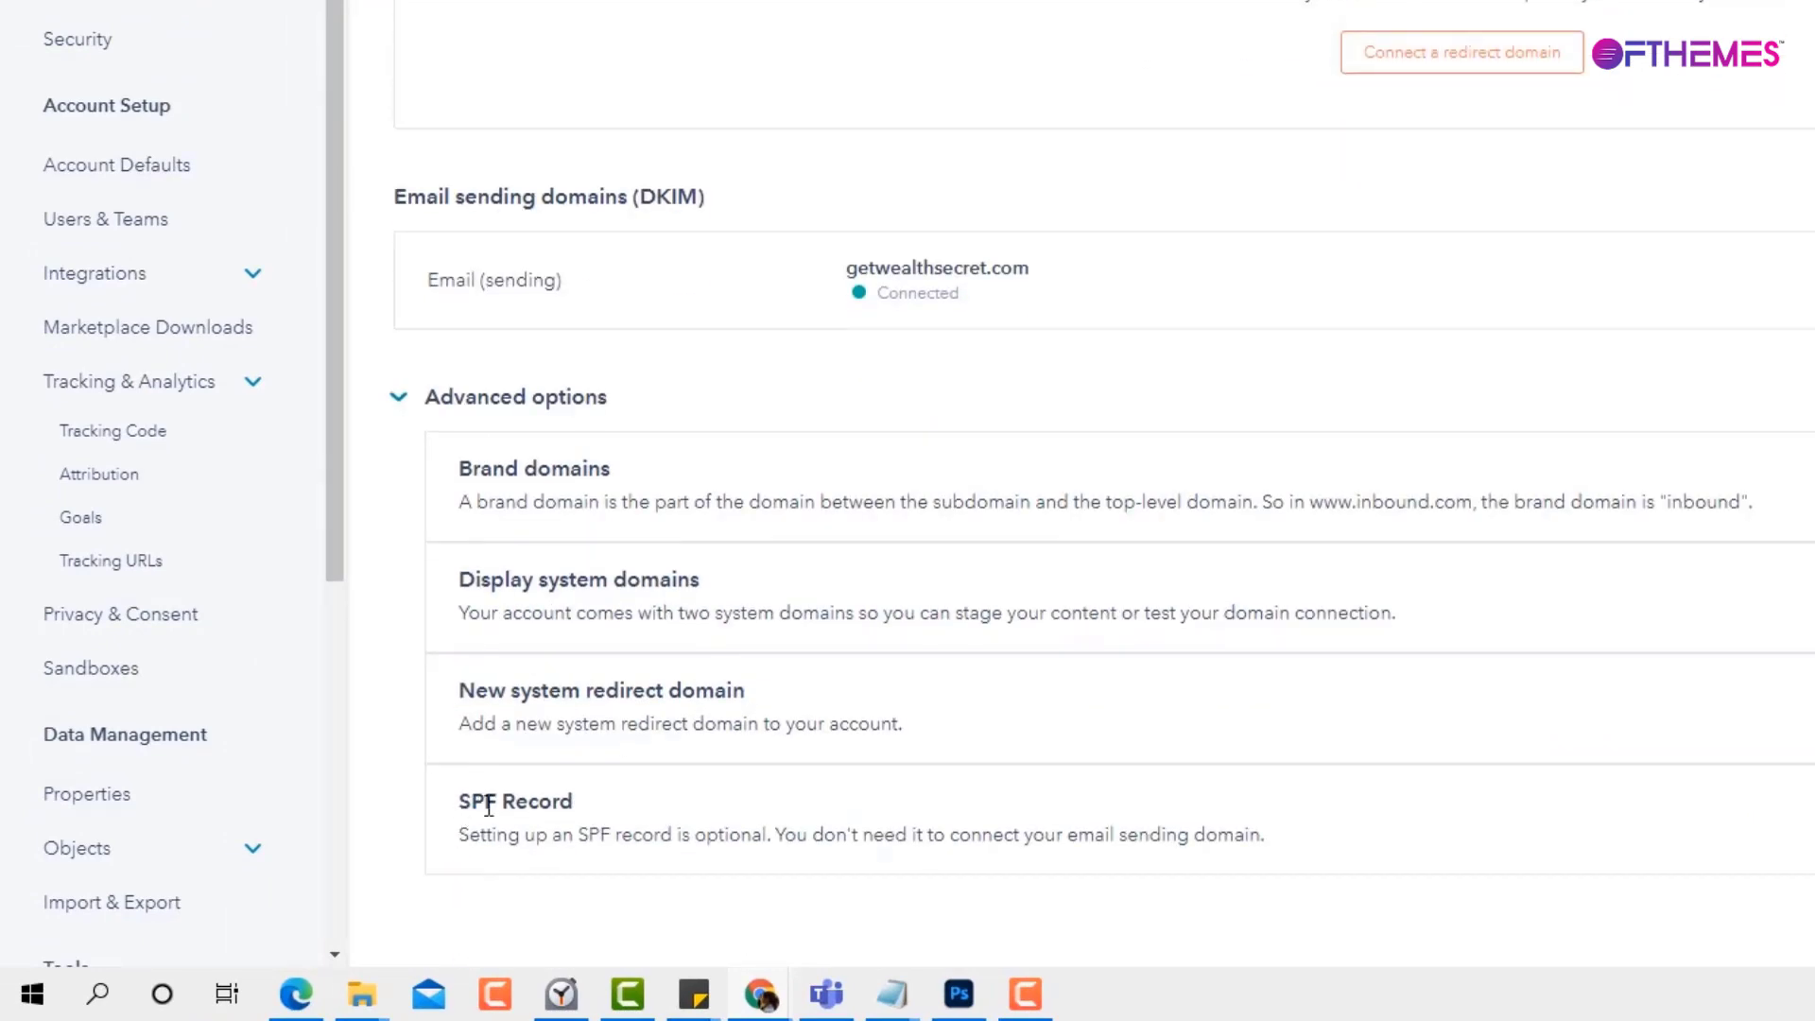
left_click_drag(461, 801, 624, 804)
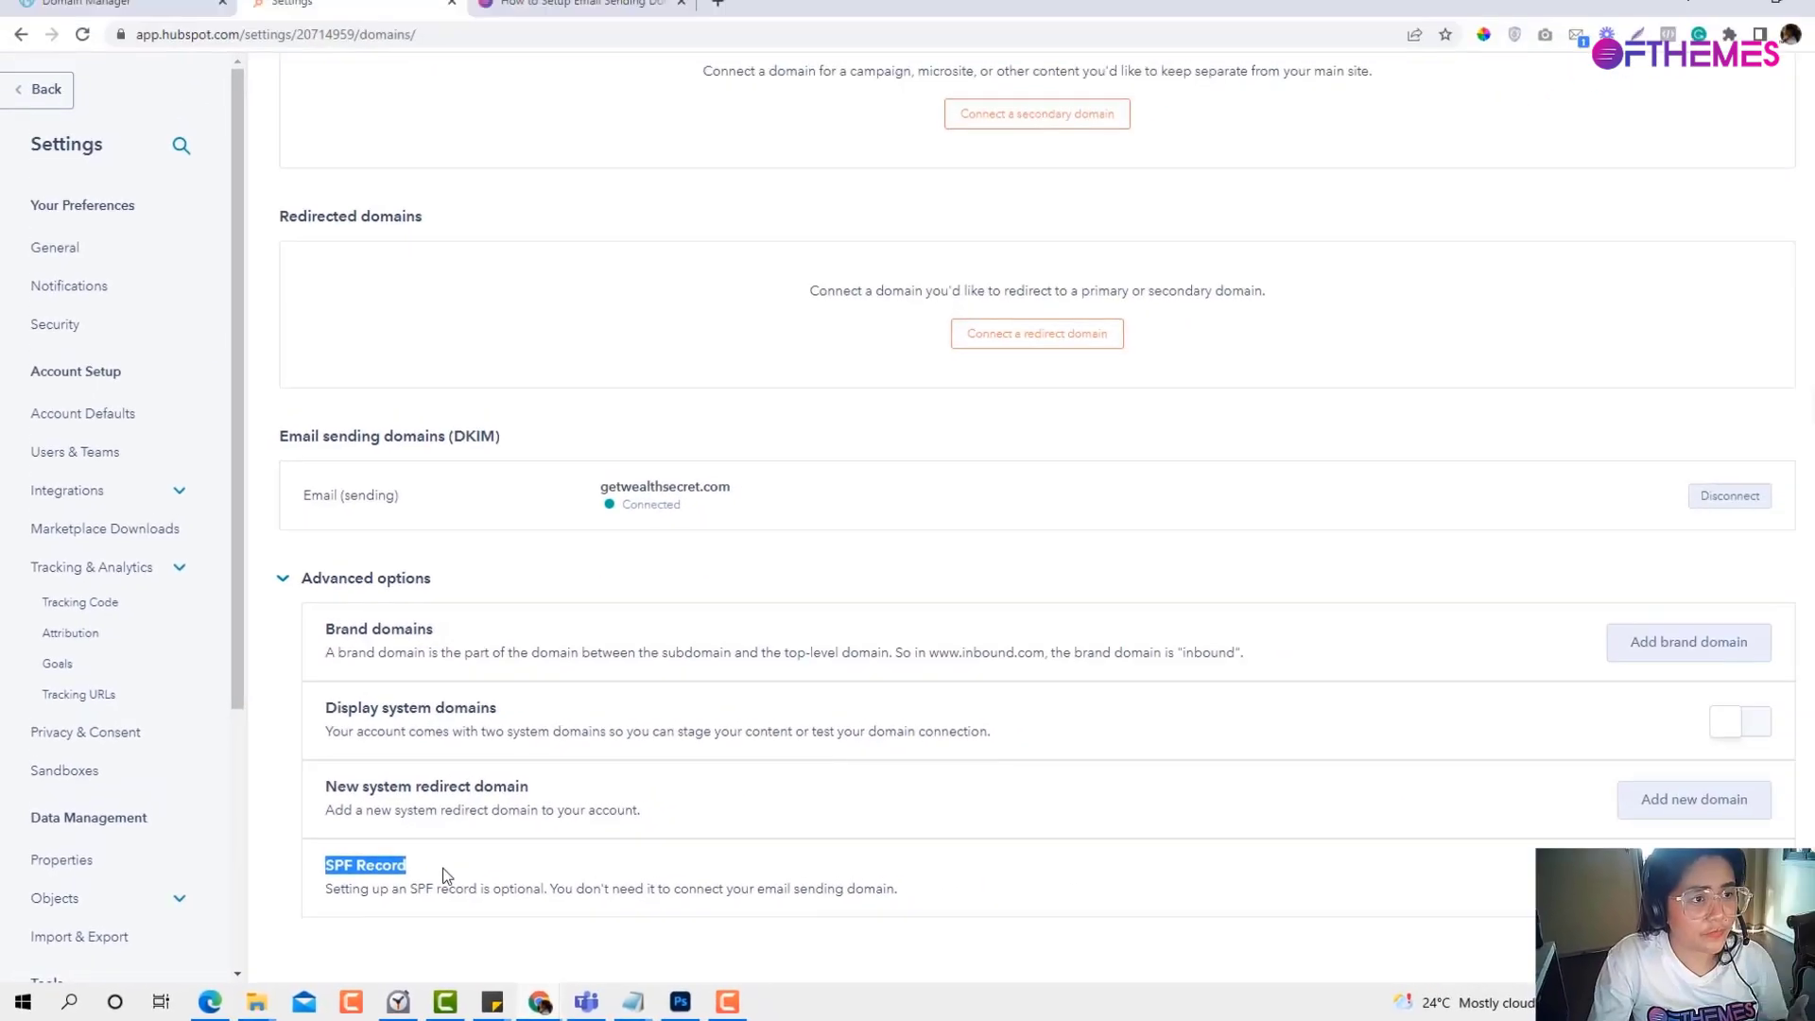